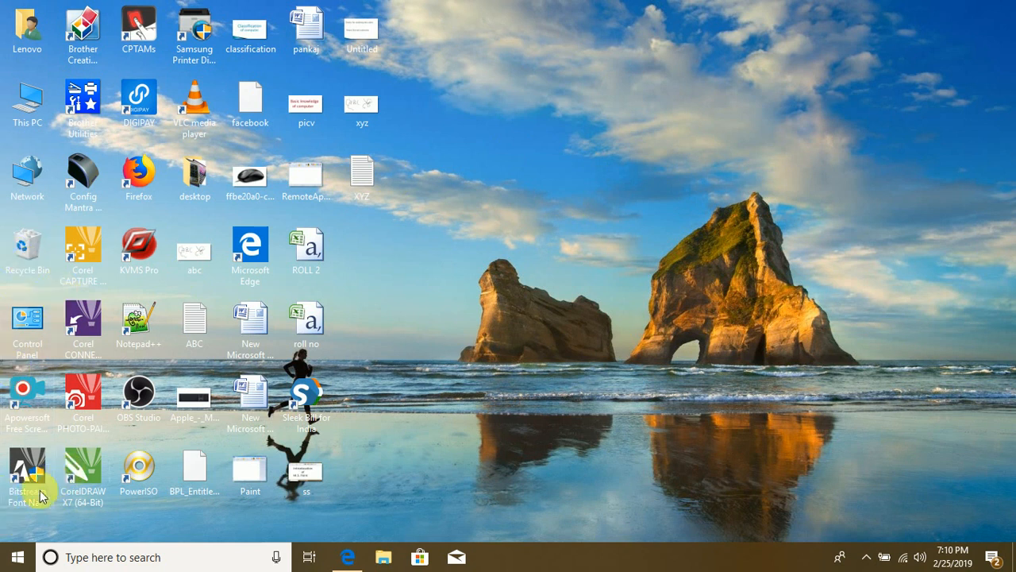
- Search the system for "WORD PAD", launch WordPad and maximize its window
left_click(16, 559)
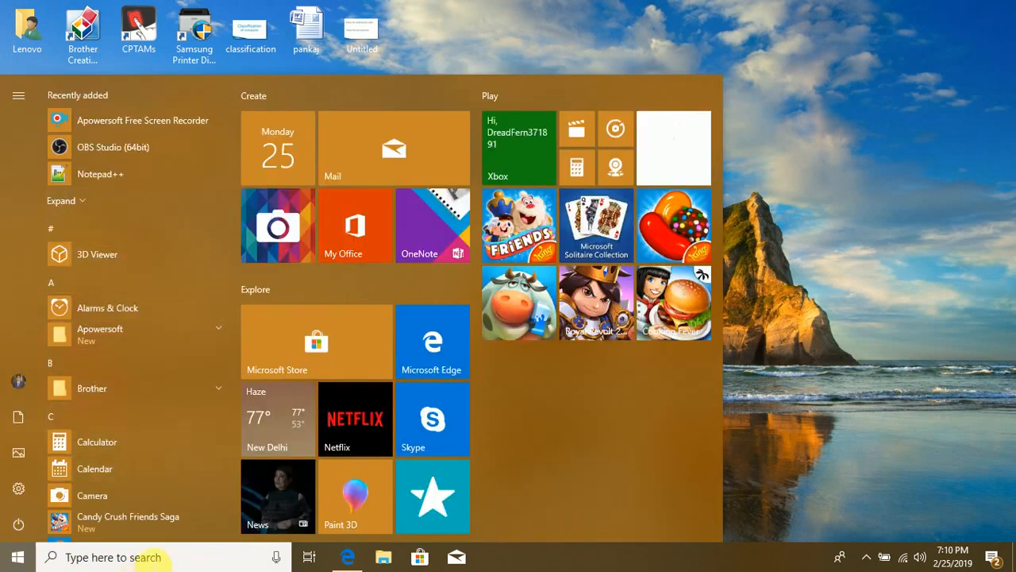
left_click(149, 556)
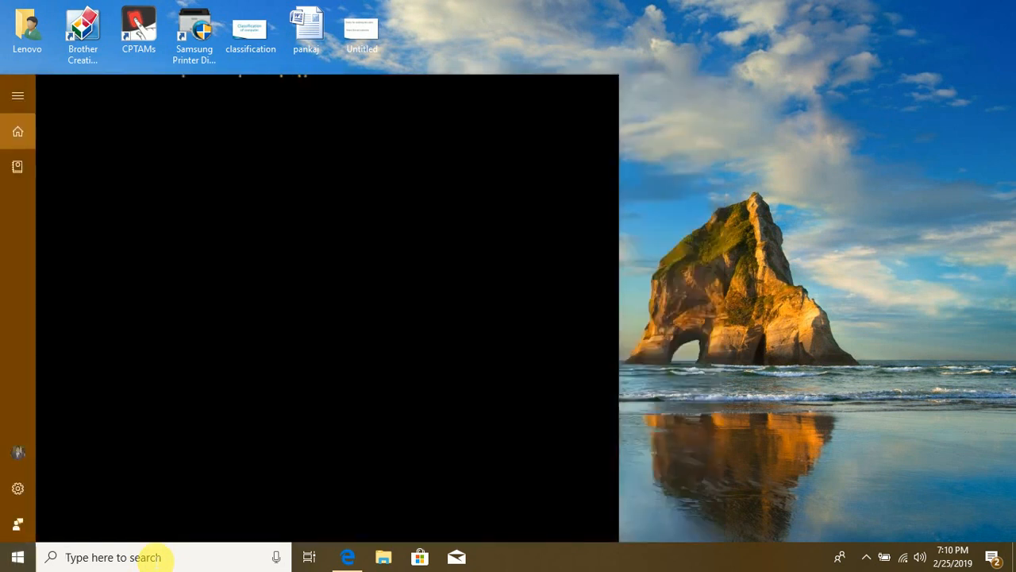
type("WOR")
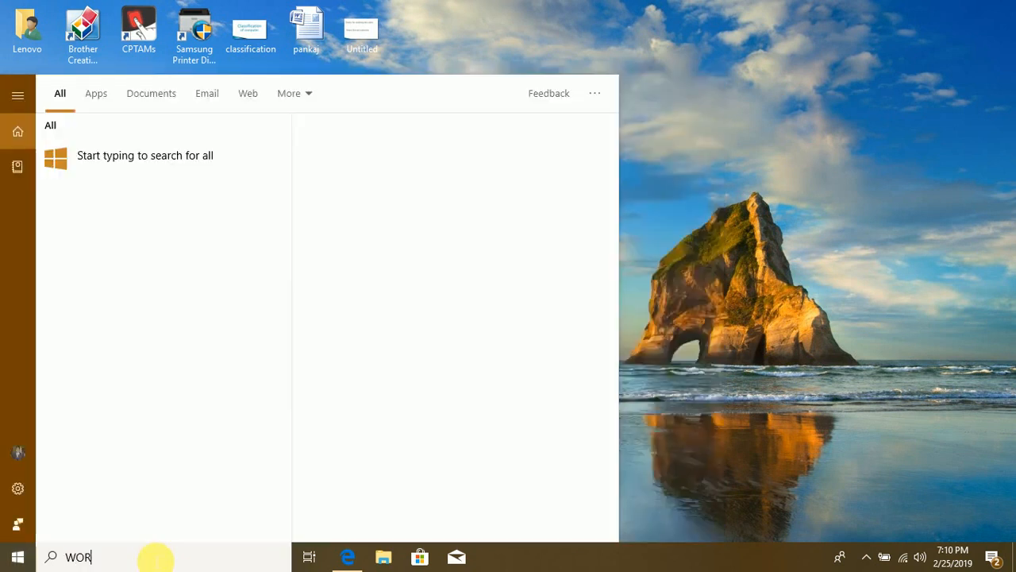
type("D PAD")
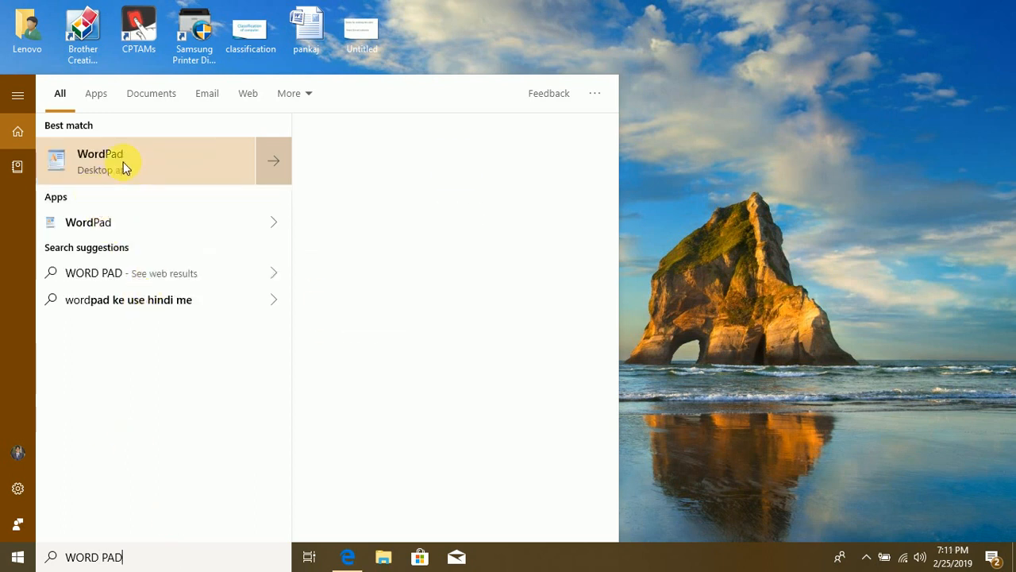
left_click(123, 162)
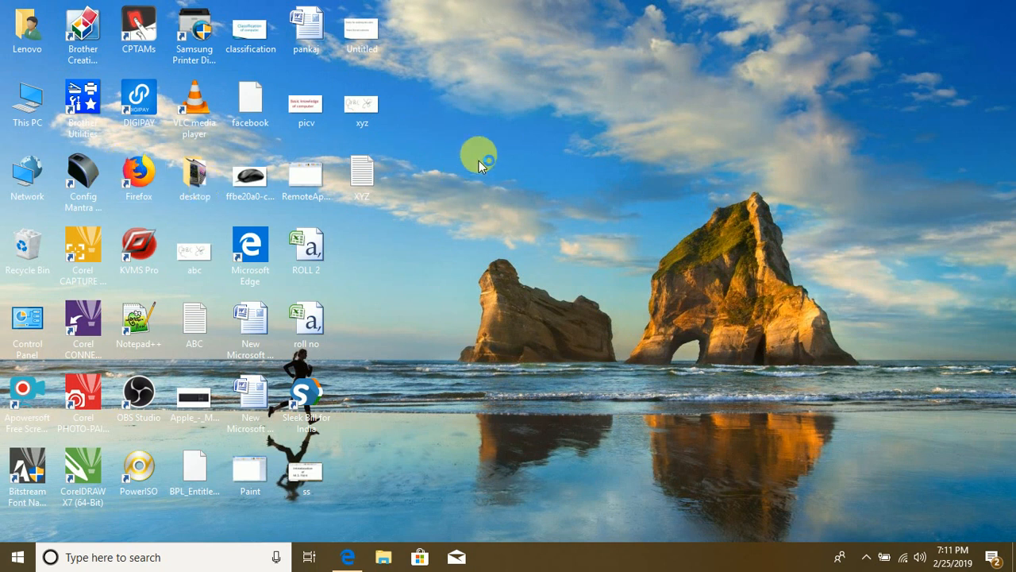
right_click(758, 121)
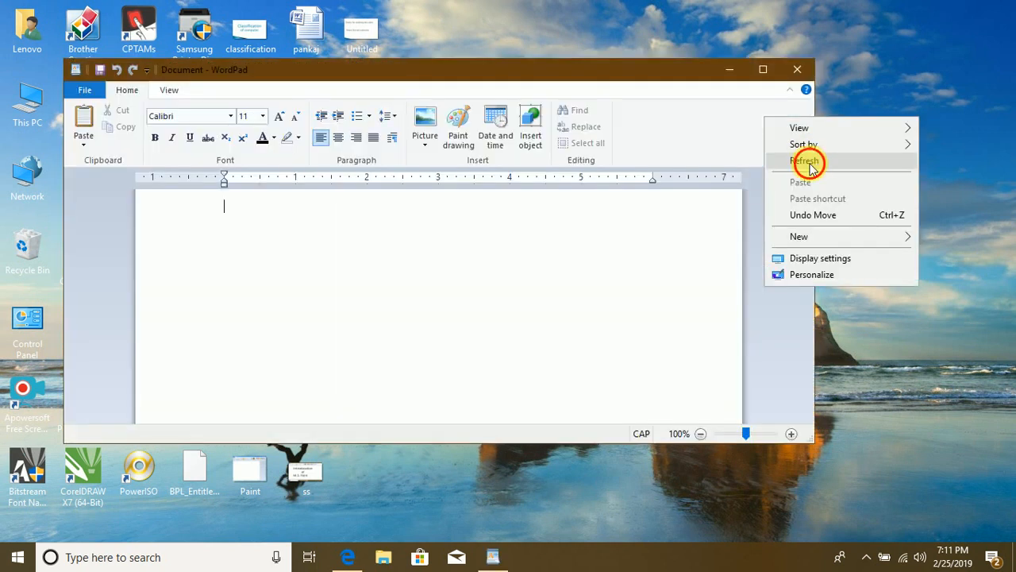
left_click(808, 160)
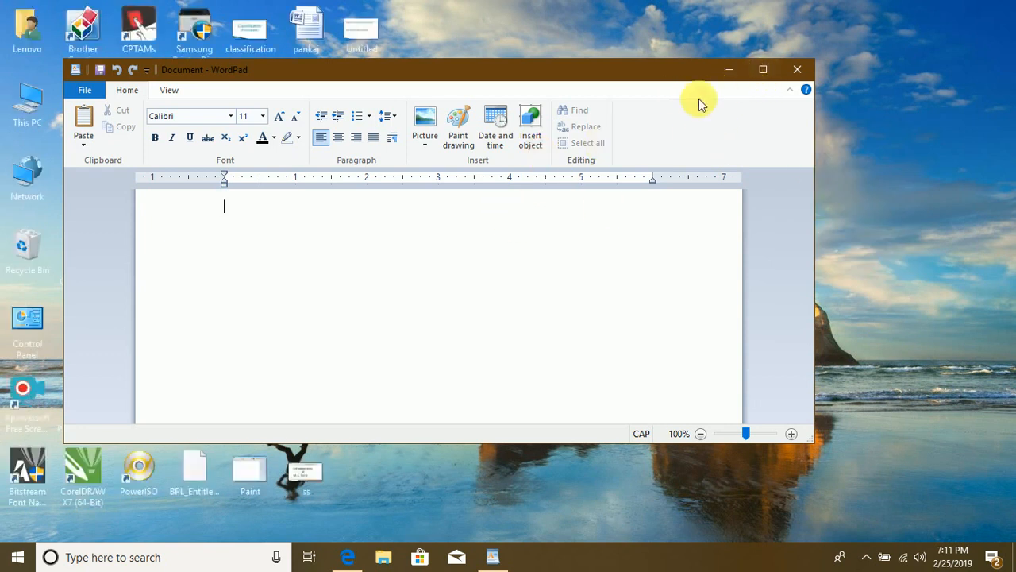
left_click(761, 70)
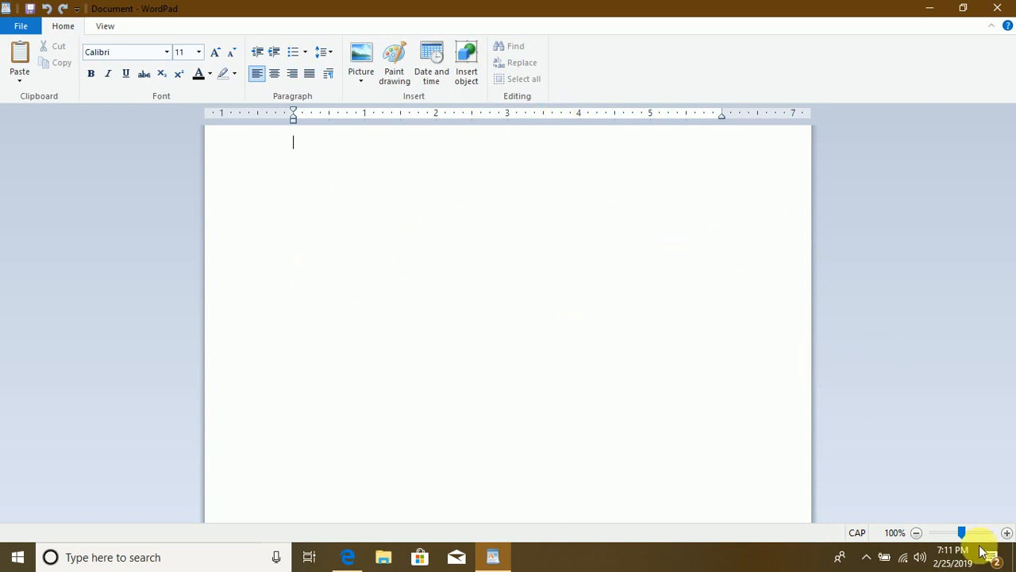
- Zoom the blank page to 260% and return it to 100%
left_click_drag(970, 537, 976, 538)
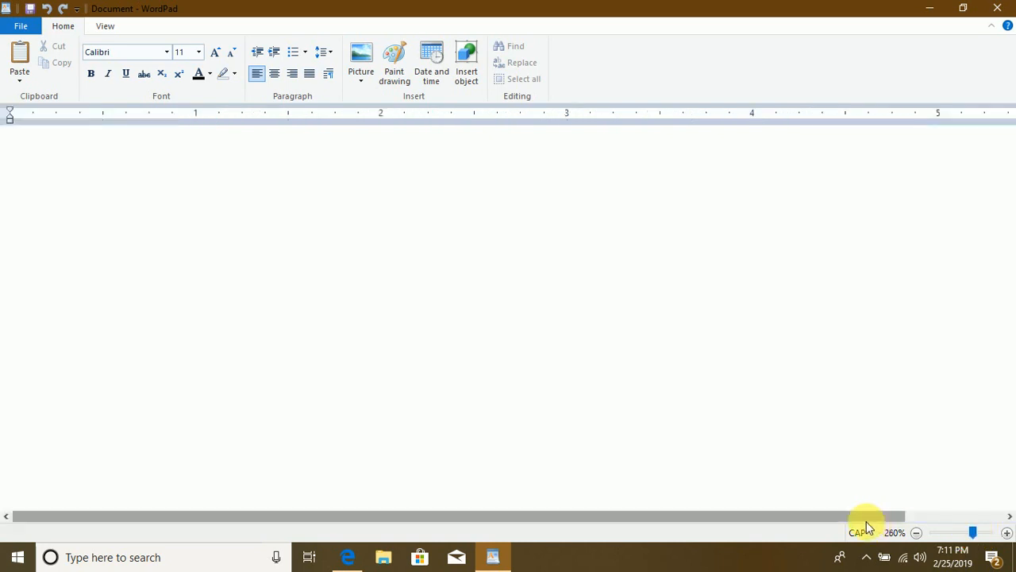
left_click_drag(787, 521, 744, 515)
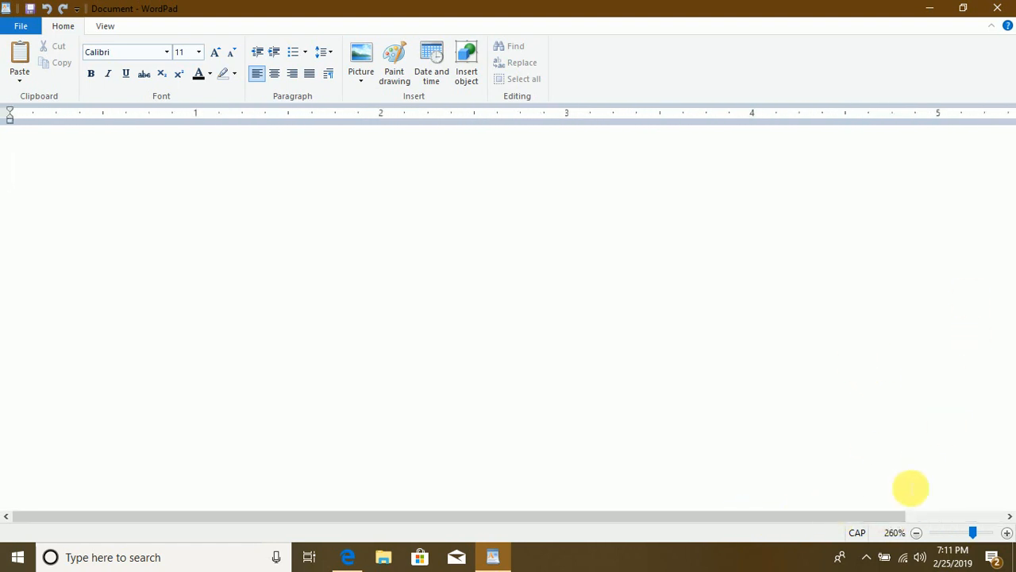
left_click(961, 533)
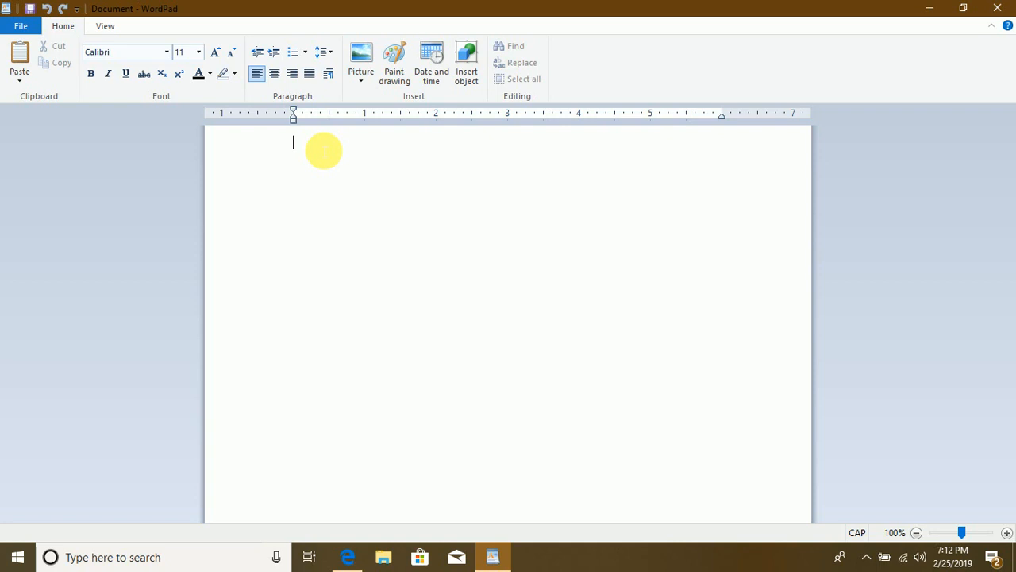
- Write "WELCOME TO DIGITAL COMPUTER INSTITUTE" and save the document as ABC in Rich Text Format in the Documents folder
type("WE")
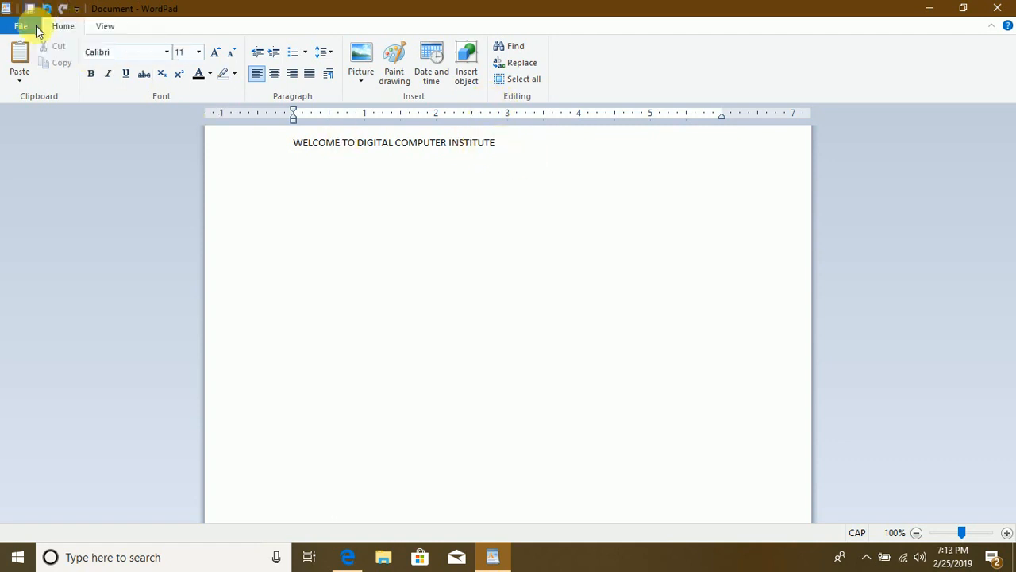
key("ctrl+s")
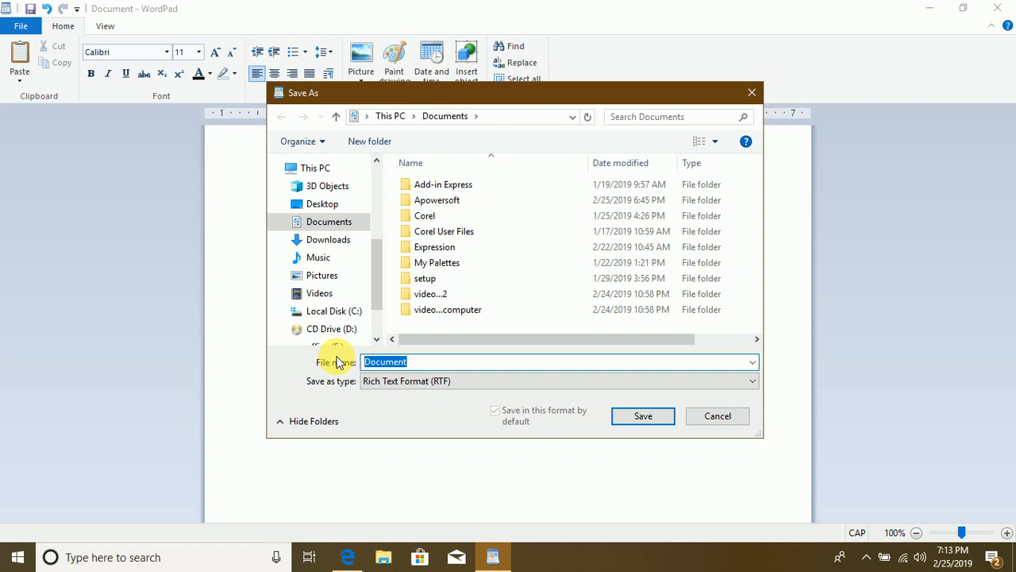
type("ABC")
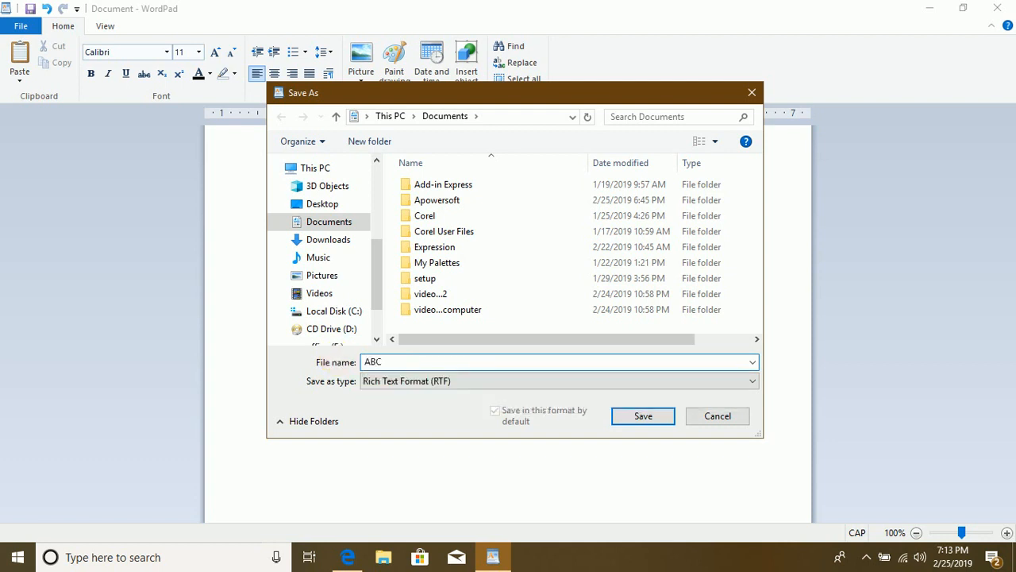
left_click(640, 418)
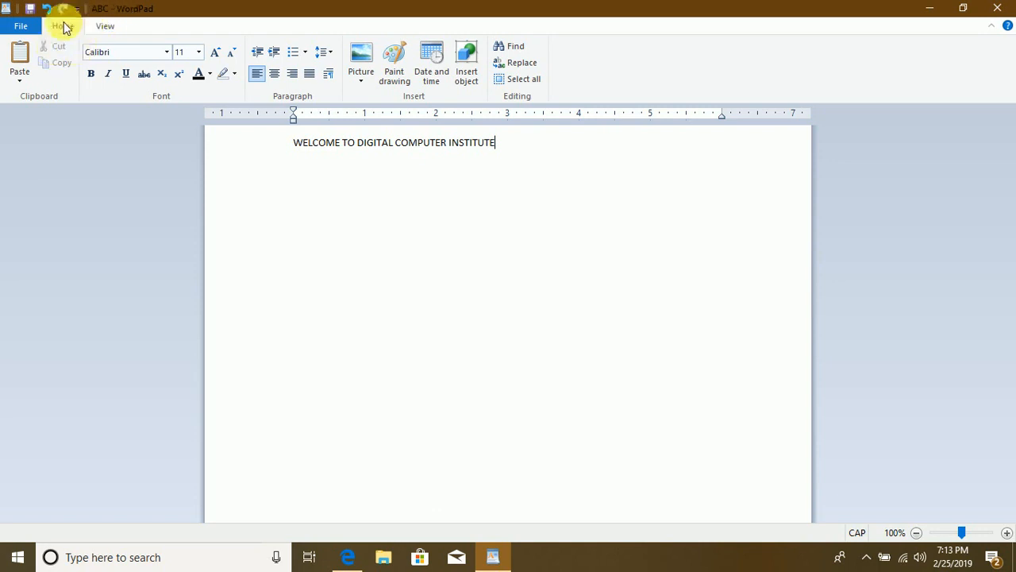
- Add the two lines "SFGDFGDFG" and "DFGDFGD" below the welcome line
key("Return")
type("SFG")
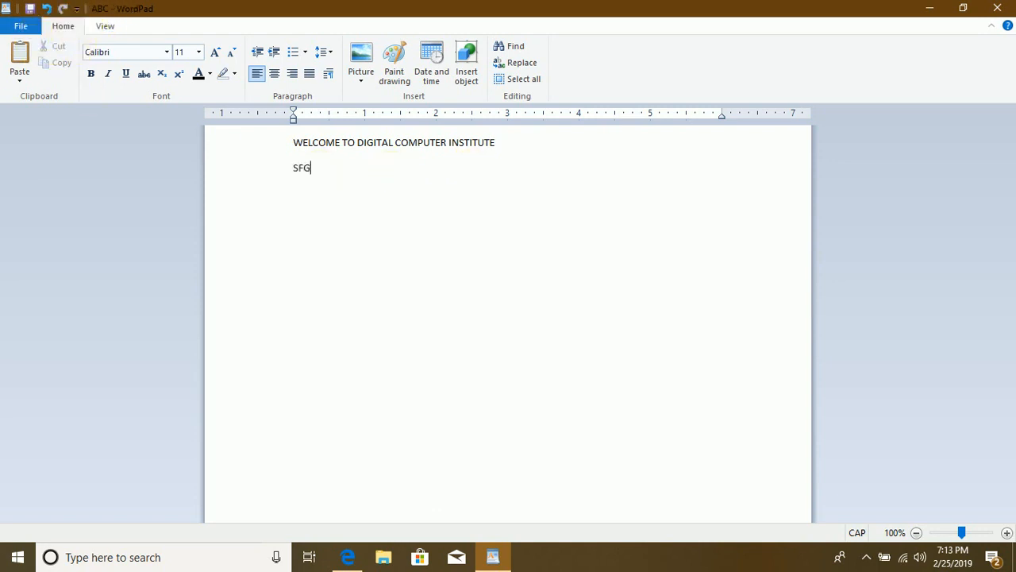
type("DFGDFGD")
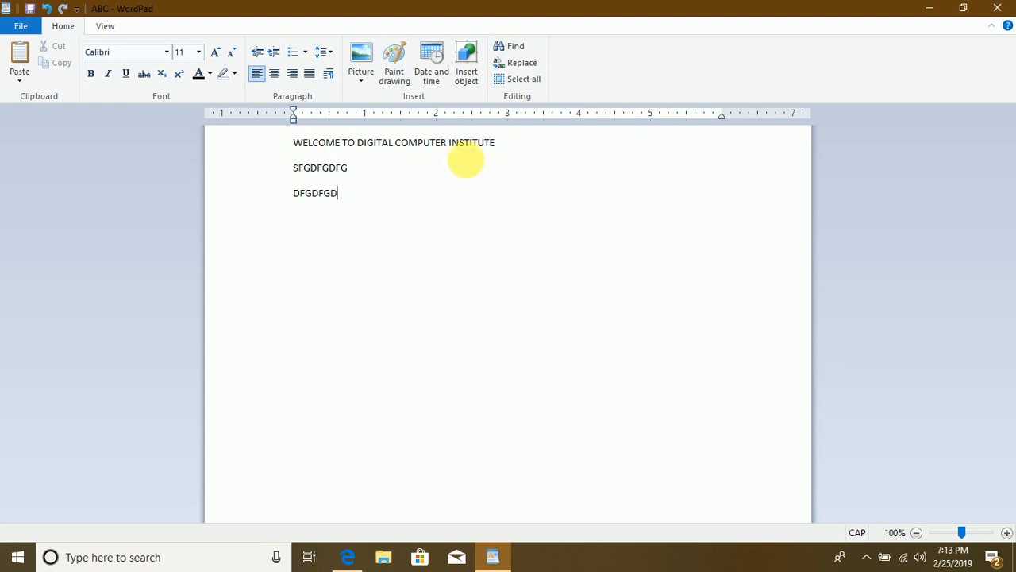
- Undo the typing back to an empty page and redo all three lines of text
left_click(46, 10)
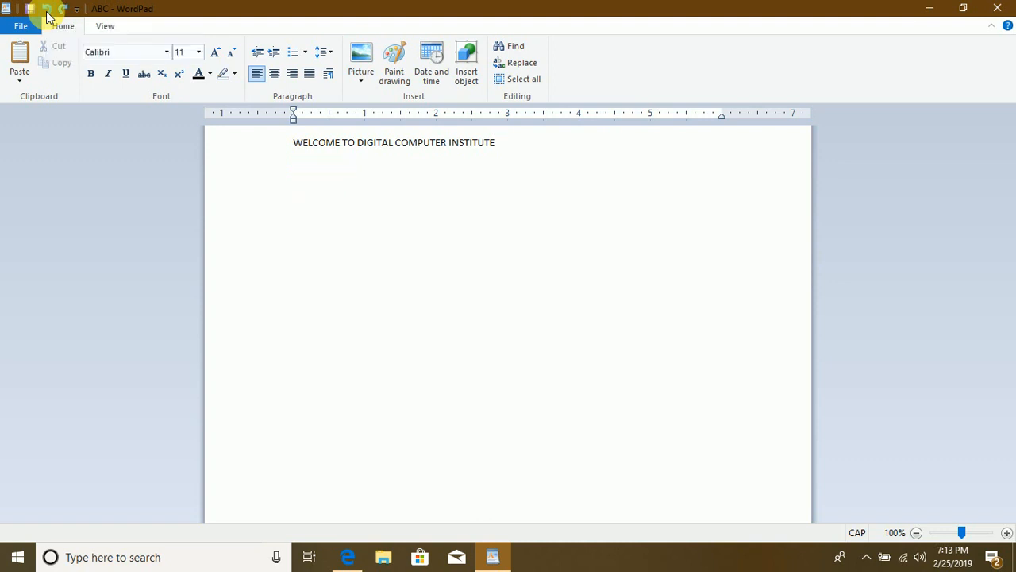
left_click(62, 10)
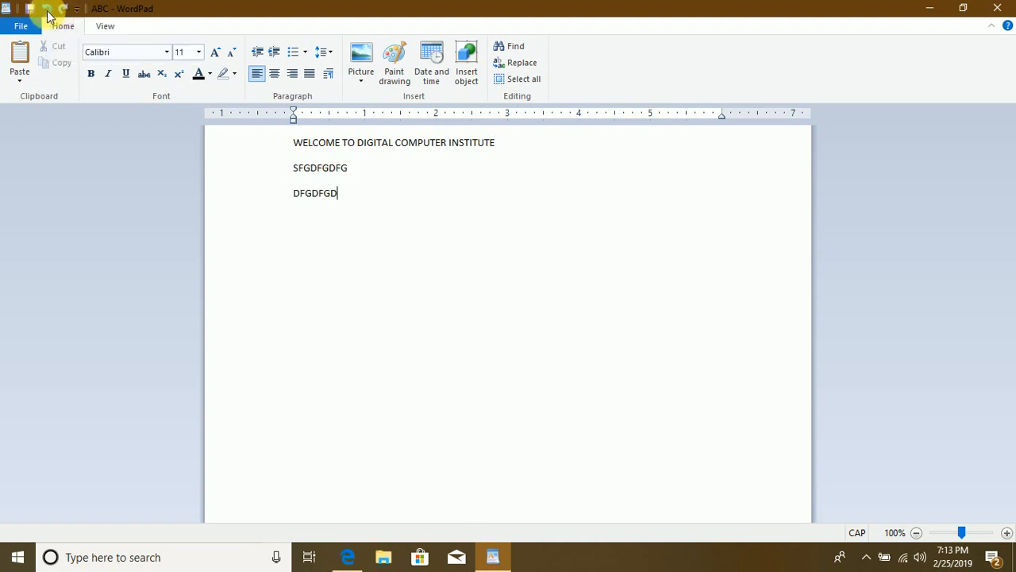
left_click(48, 14)
left_click(48, 14)
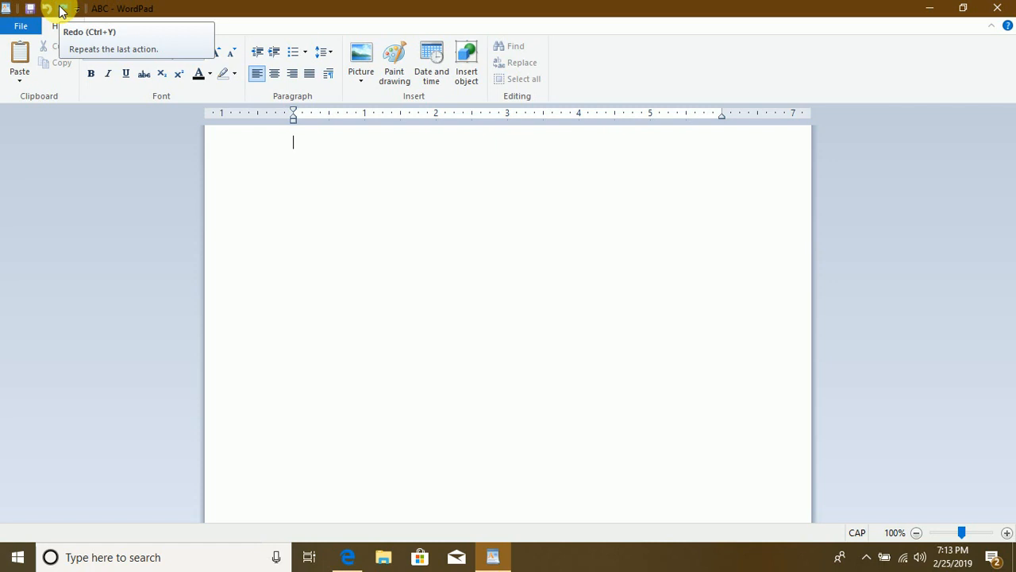
left_click(61, 9)
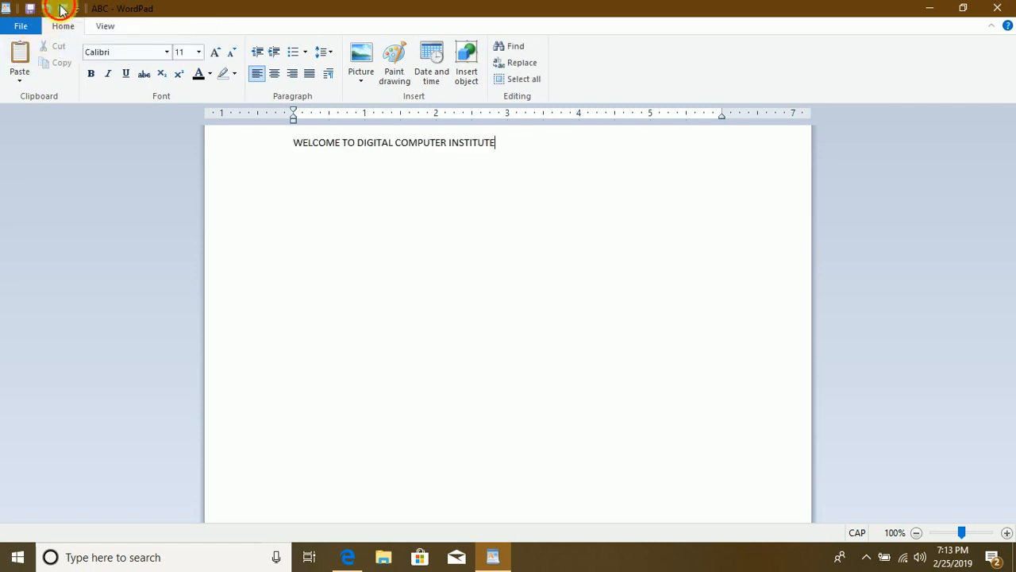
left_click(61, 10)
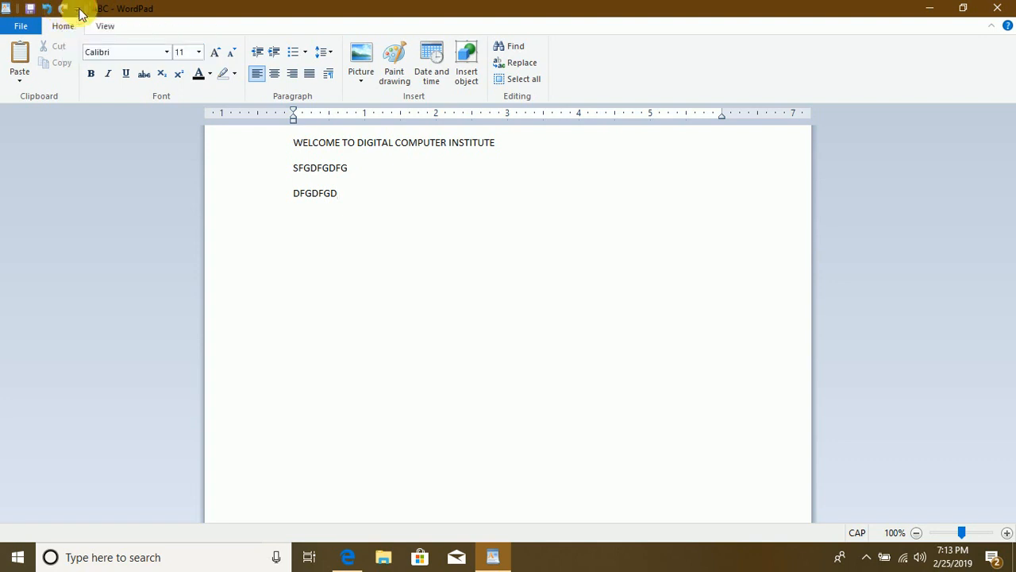
- Add the New and Open commands to the Quick Access Toolbar
left_click(78, 9)
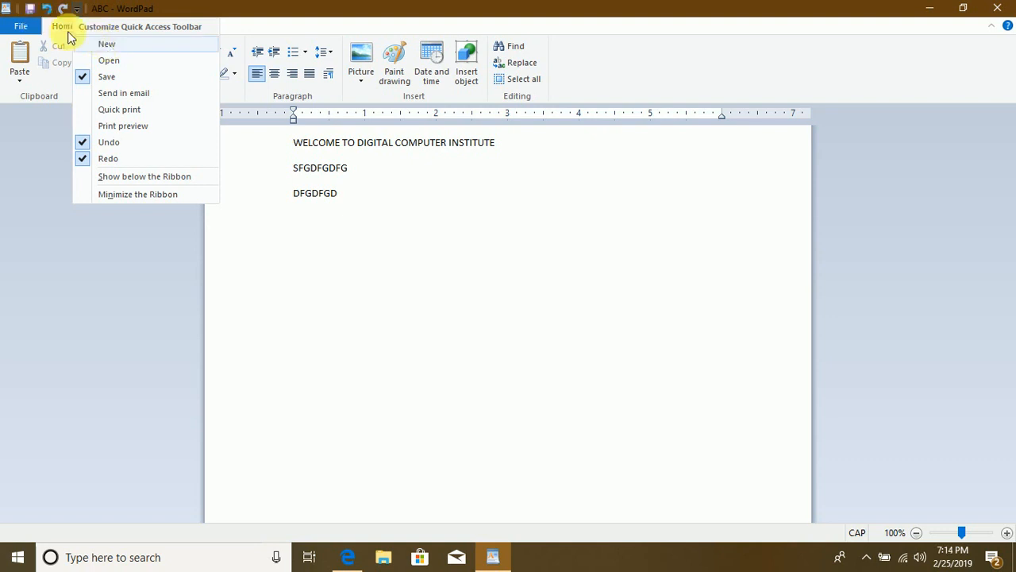
left_click(101, 44)
left_click(92, 11)
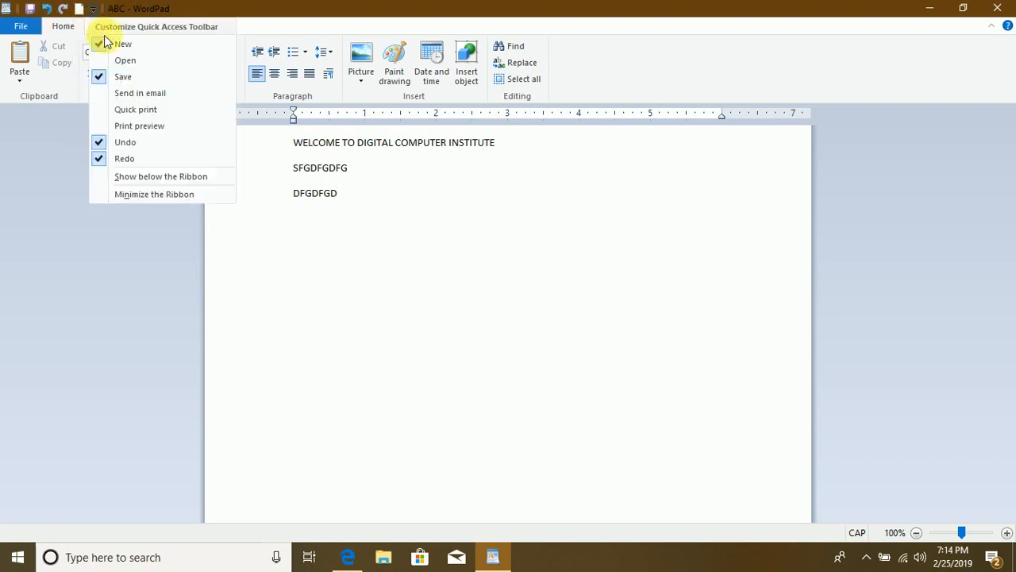
left_click(127, 61)
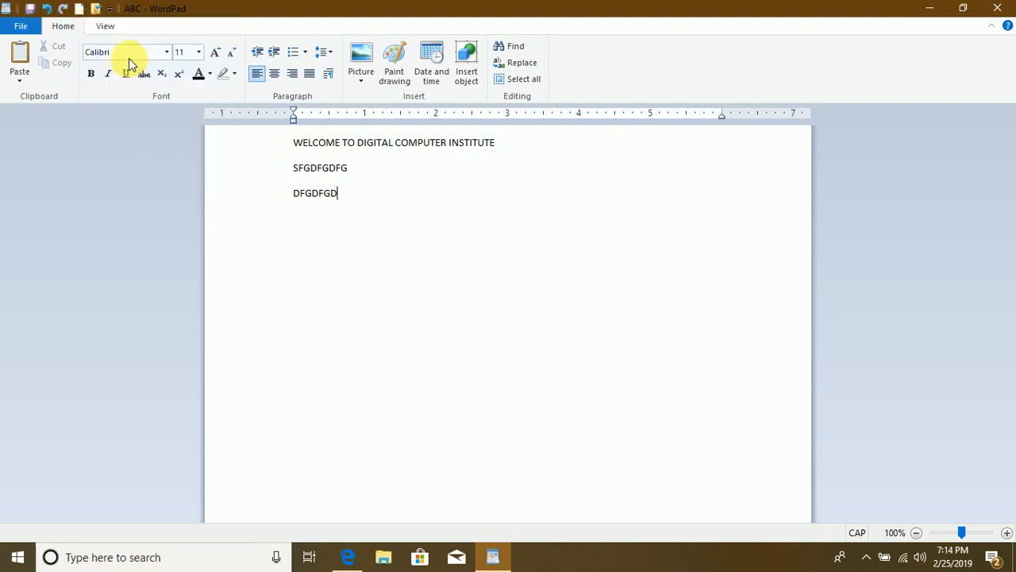
left_click(110, 9)
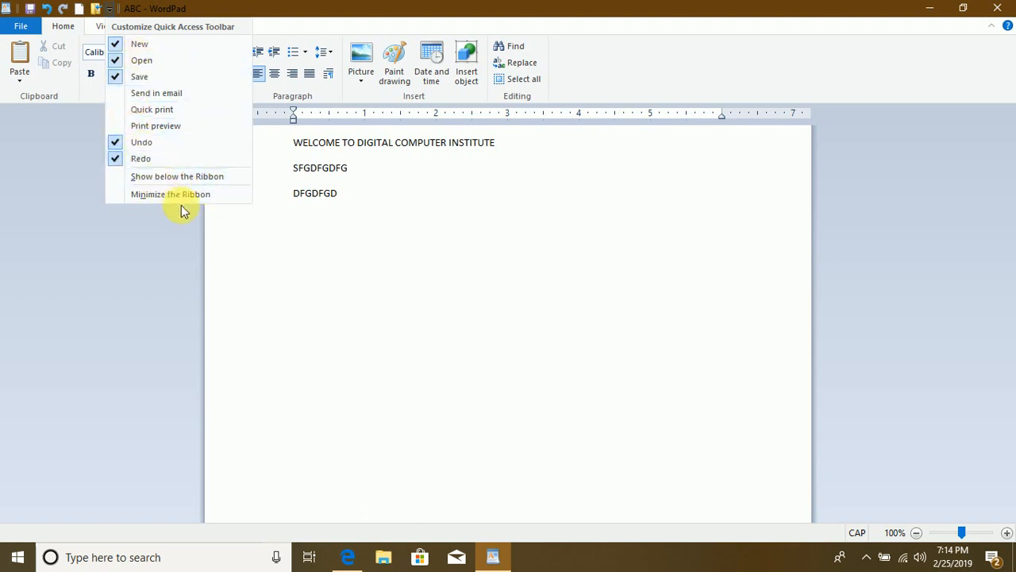
left_click(231, 223)
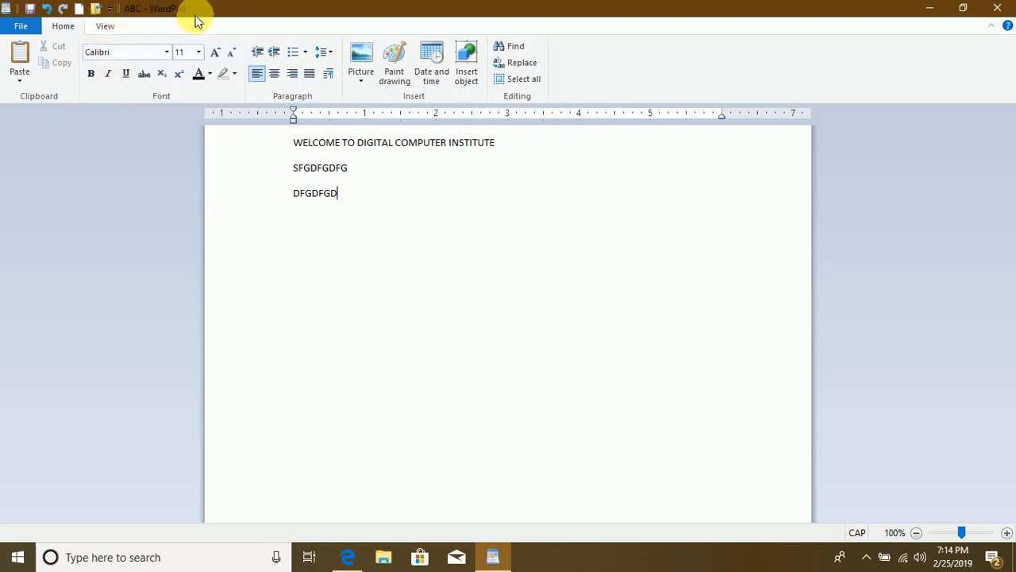
- Create a new blank document, discarding the unsaved changes to ABC
left_click(20, 29)
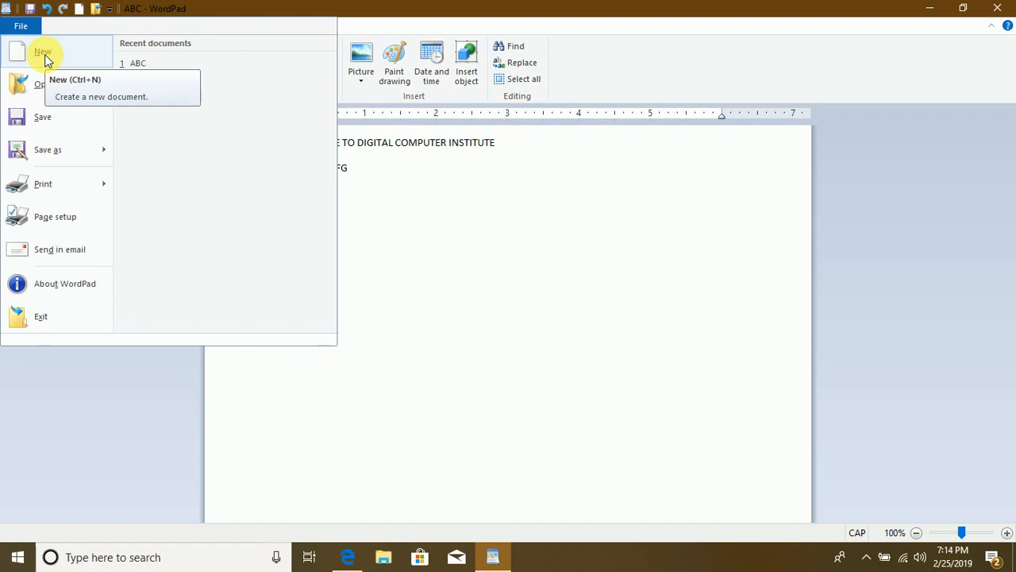
left_click(398, 178)
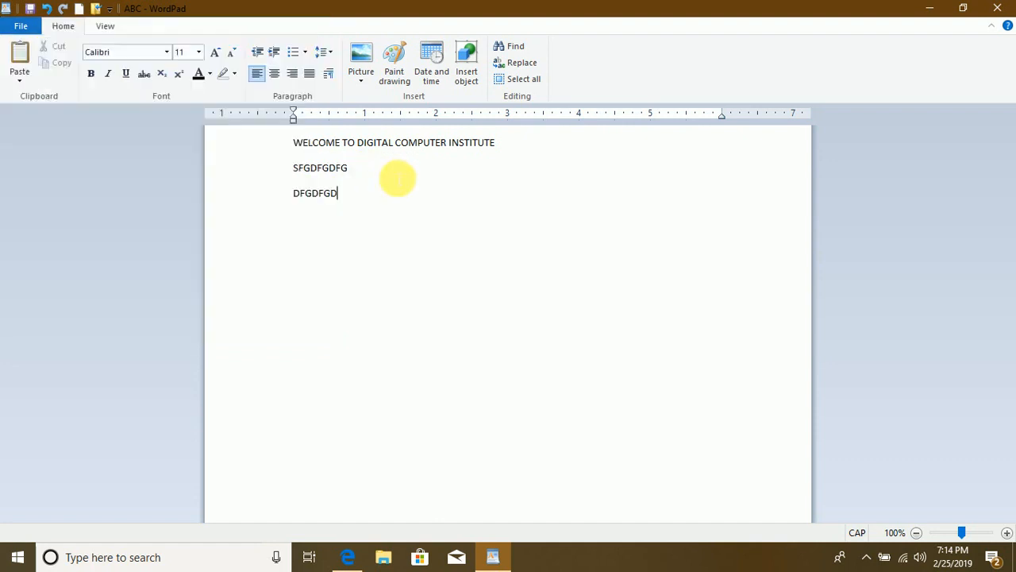
left_click(19, 23)
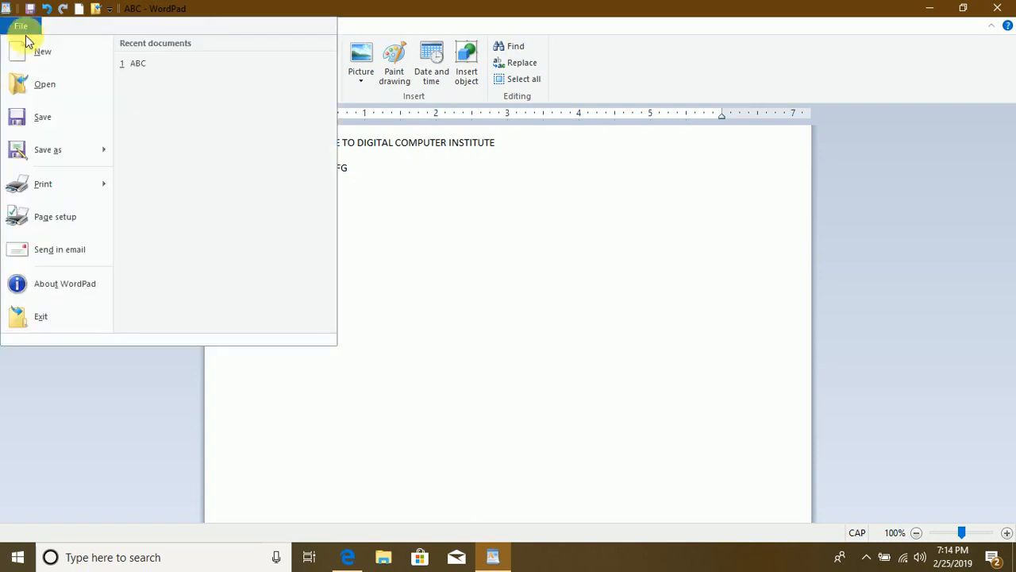
left_click(38, 52)
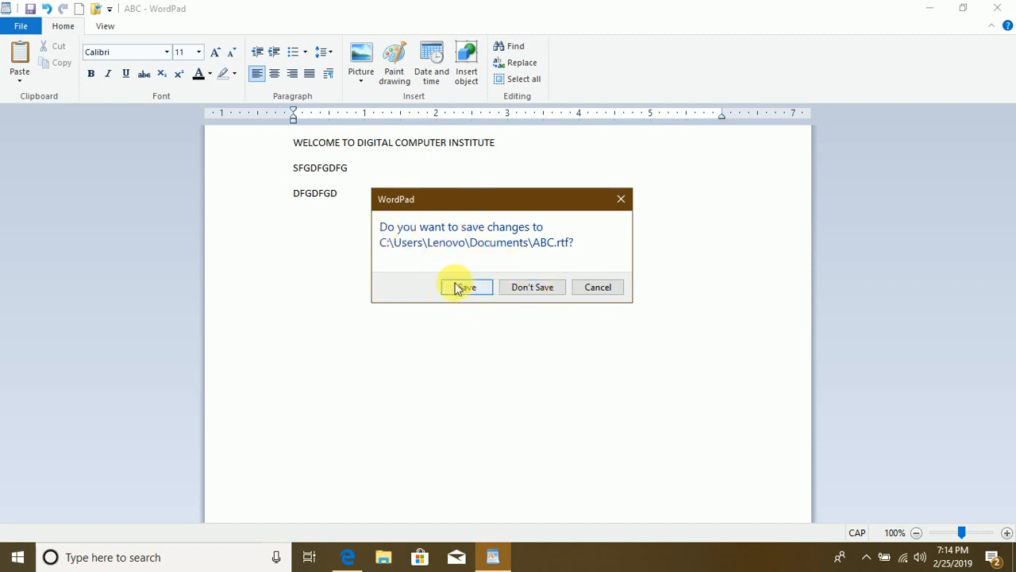
left_click(532, 287)
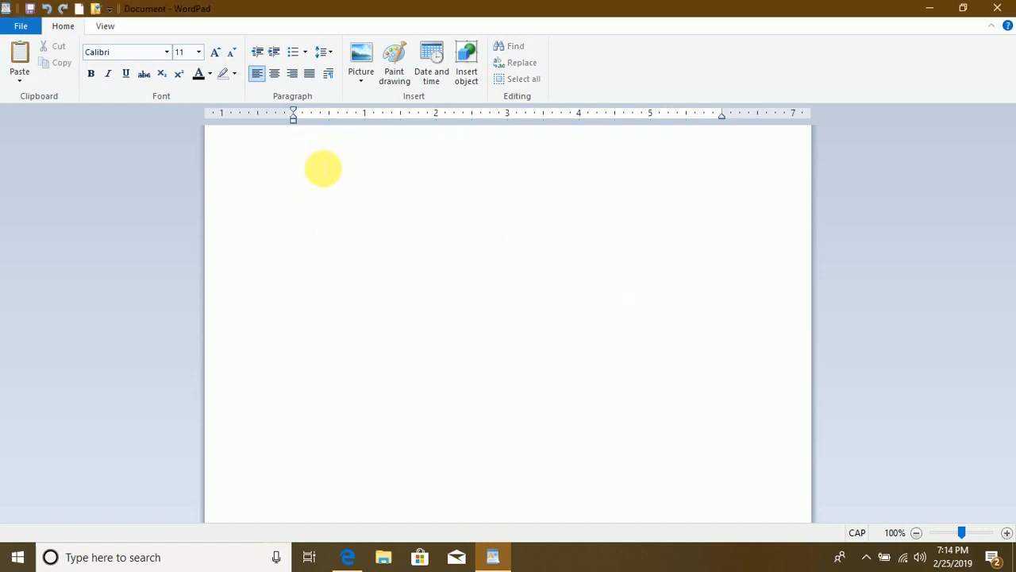
- Open the ABC.rtf document from the Documents folder
left_click(25, 30)
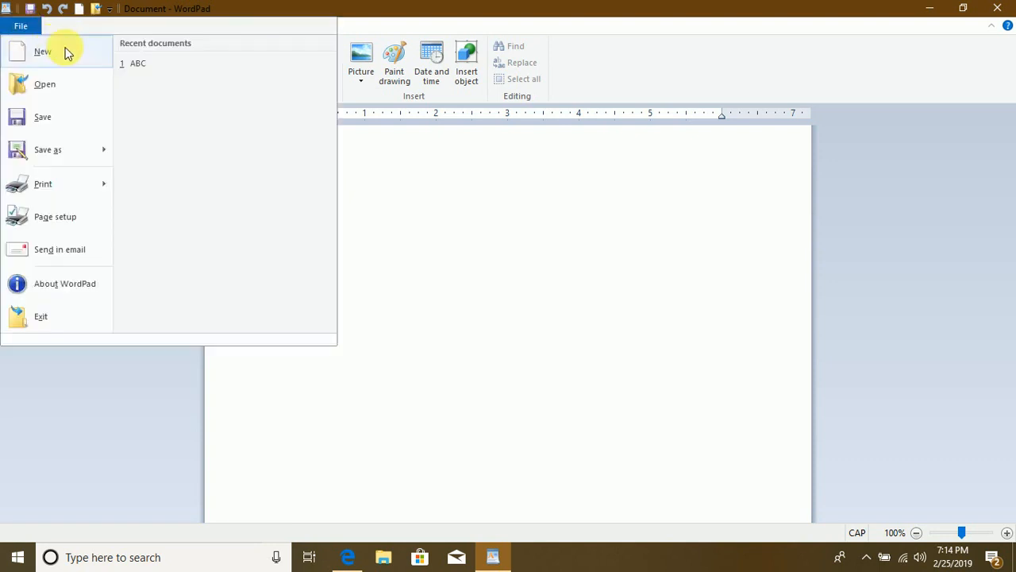
left_click(47, 86)
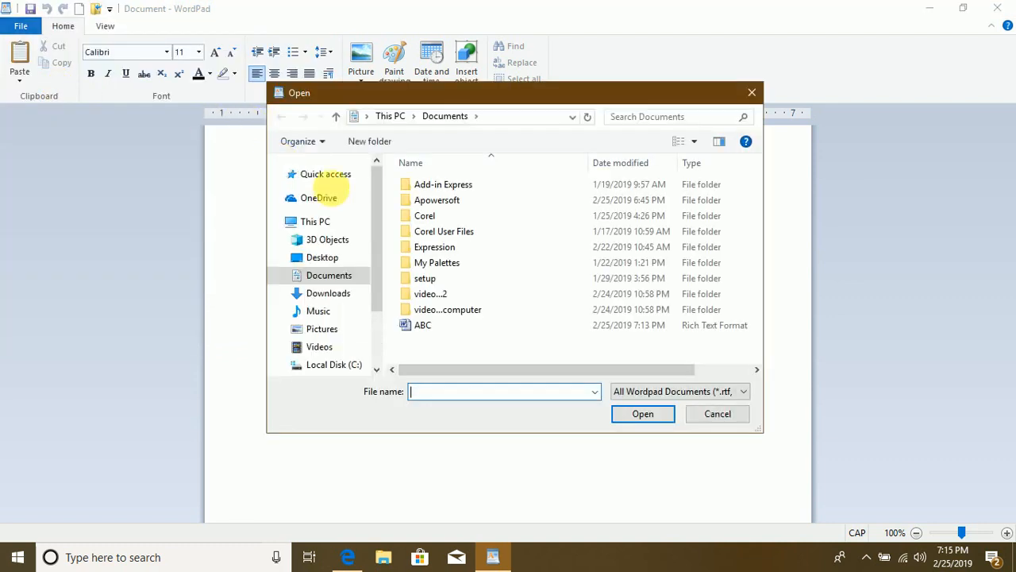
left_click(447, 395)
type("ABC")
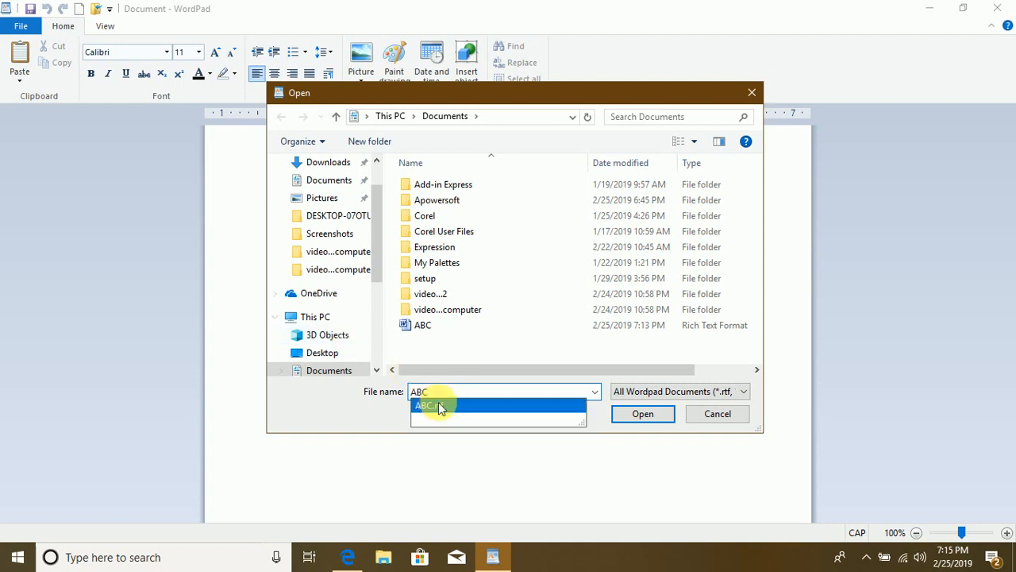
left_click(522, 405)
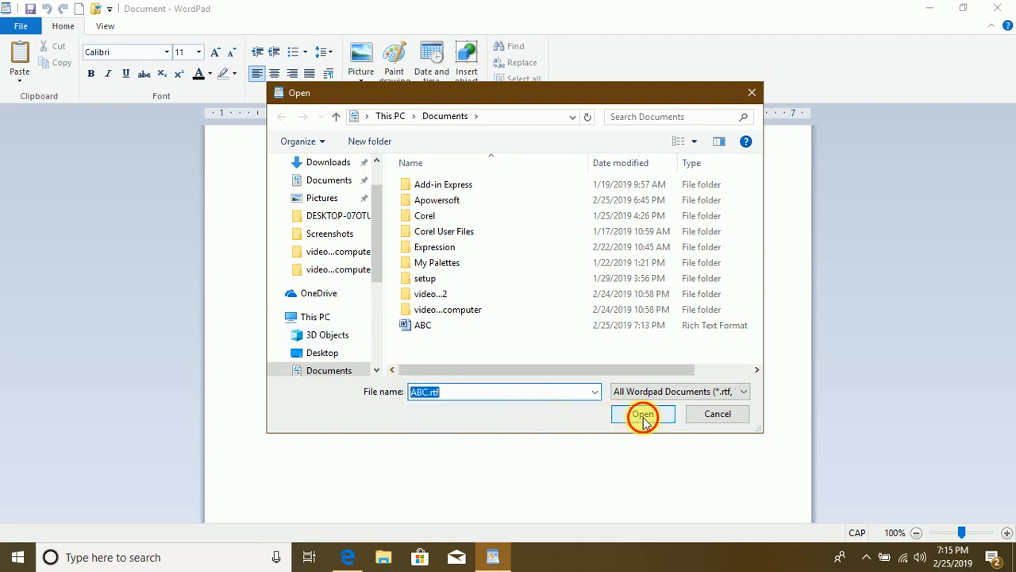
left_click(643, 416)
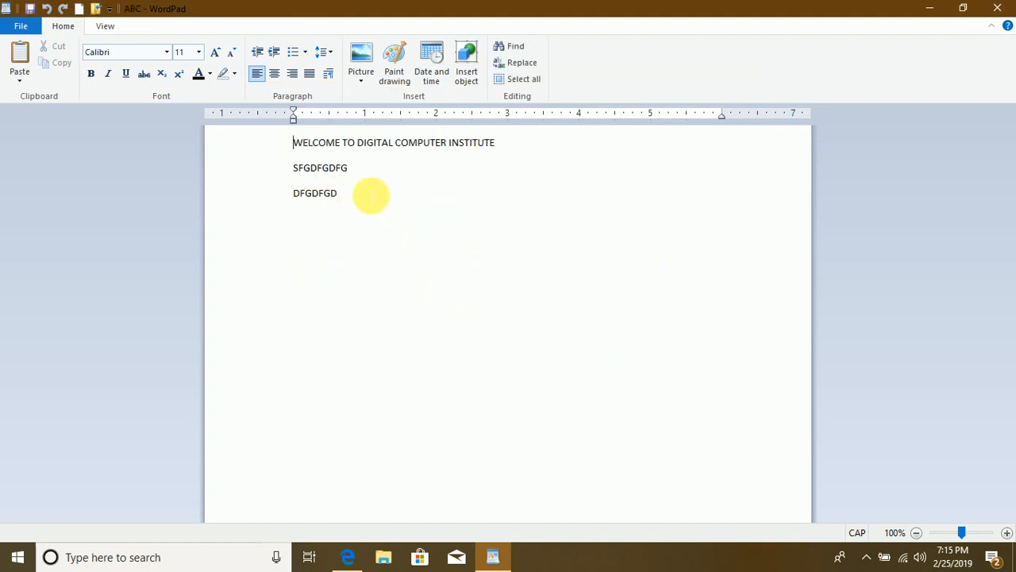
- Add the two lines "DFGVDFG" and "DGDFGDFGDFG" below the existing text and save the changes to ABC
left_click(16, 26)
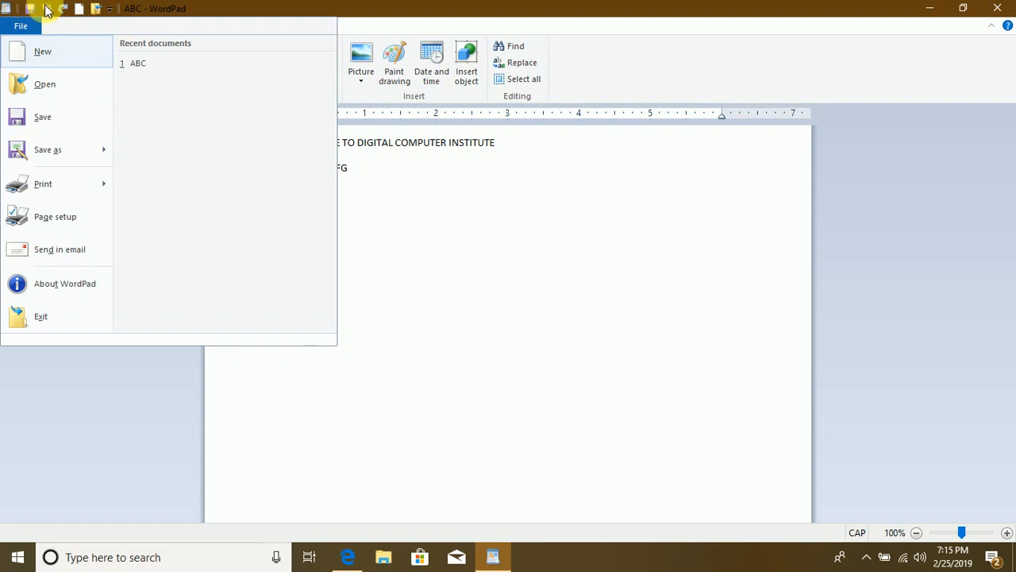
mouse_move(62, 153)
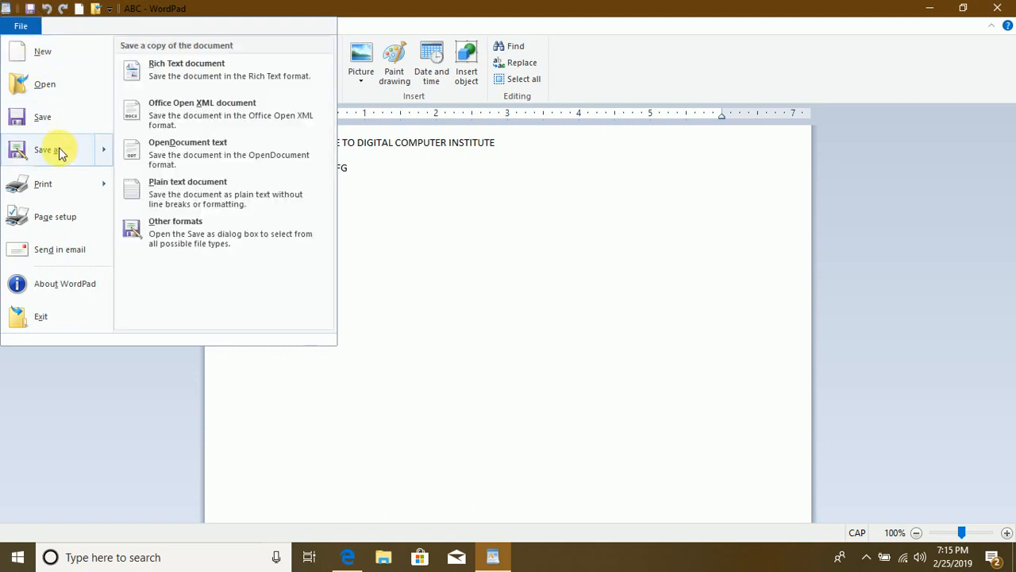
left_click(459, 203)
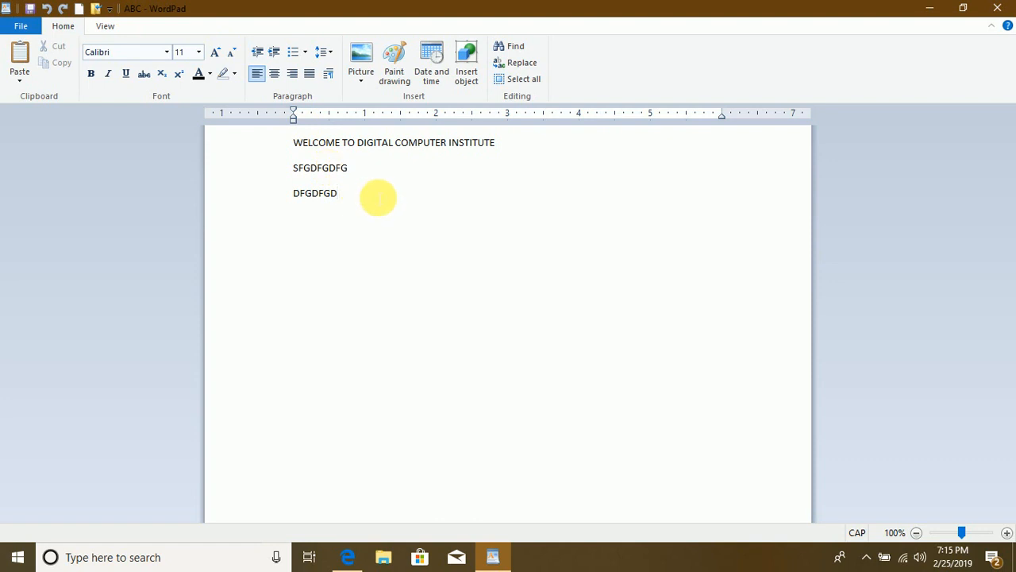
key("Return")
type("DFGDFGDFG")
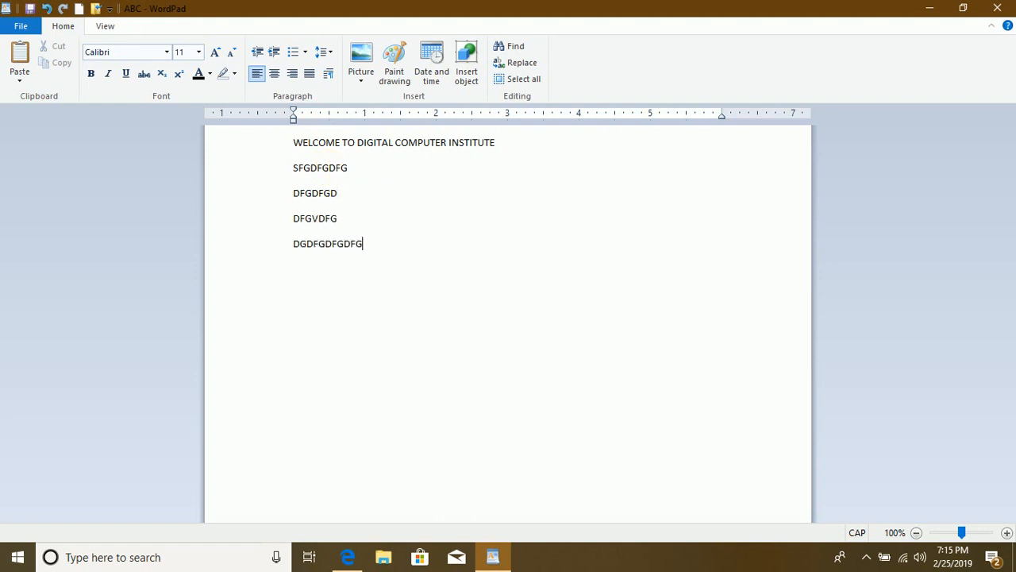
left_click(22, 26)
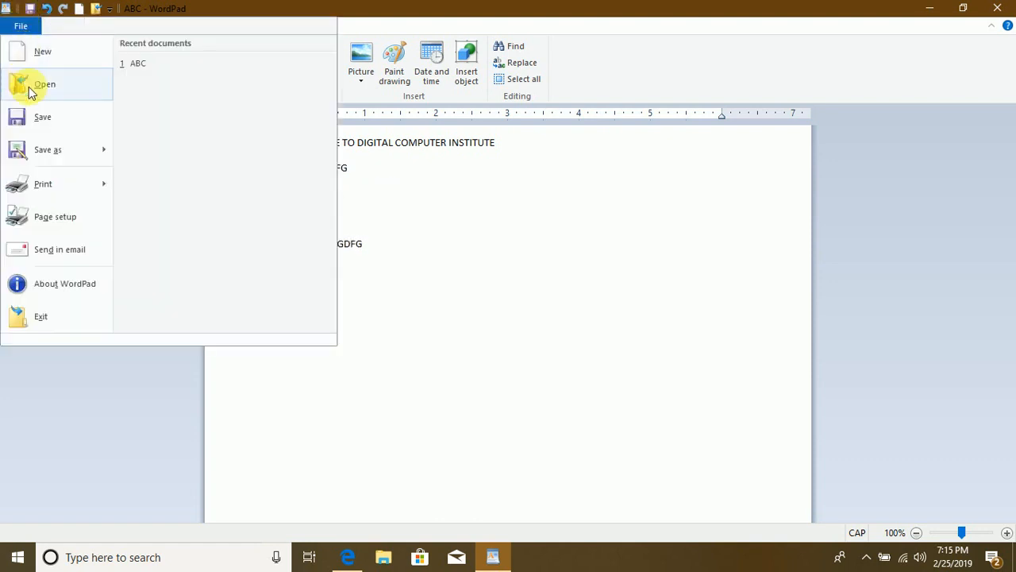
left_click(33, 107)
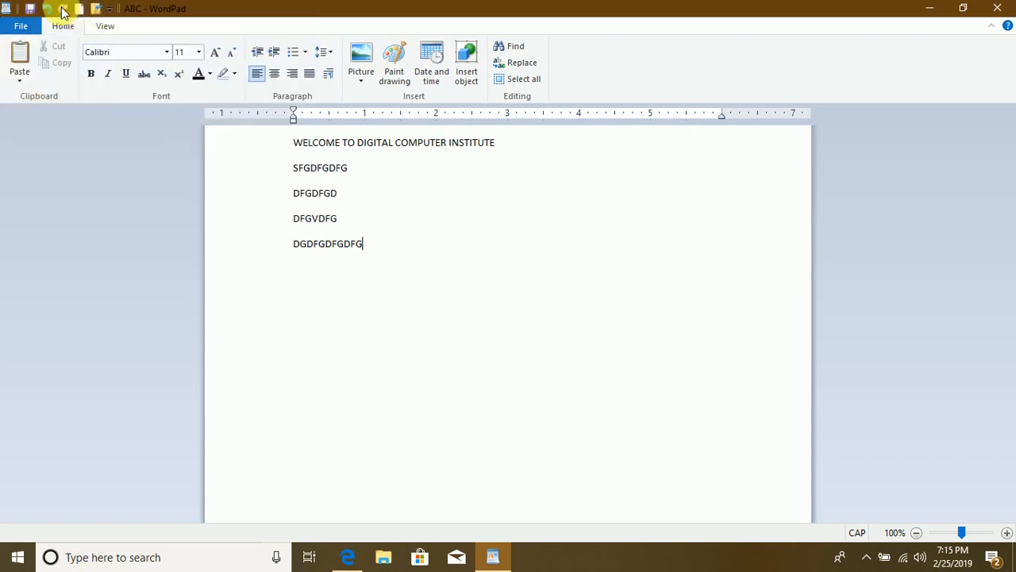
- Save a copy of the document in the Documents folder as XYZ in Rich Text Format
left_click(22, 25)
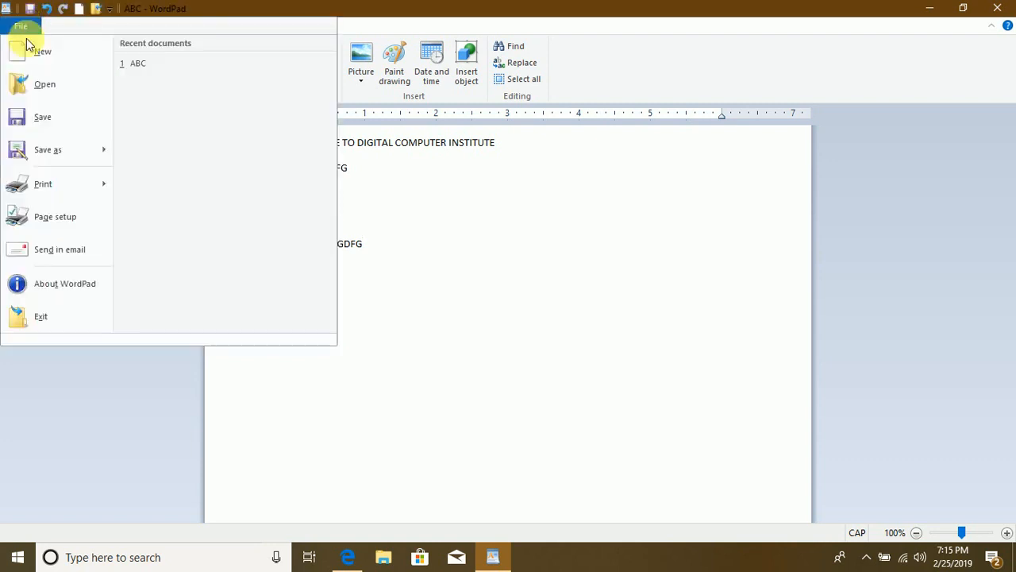
left_click(37, 153)
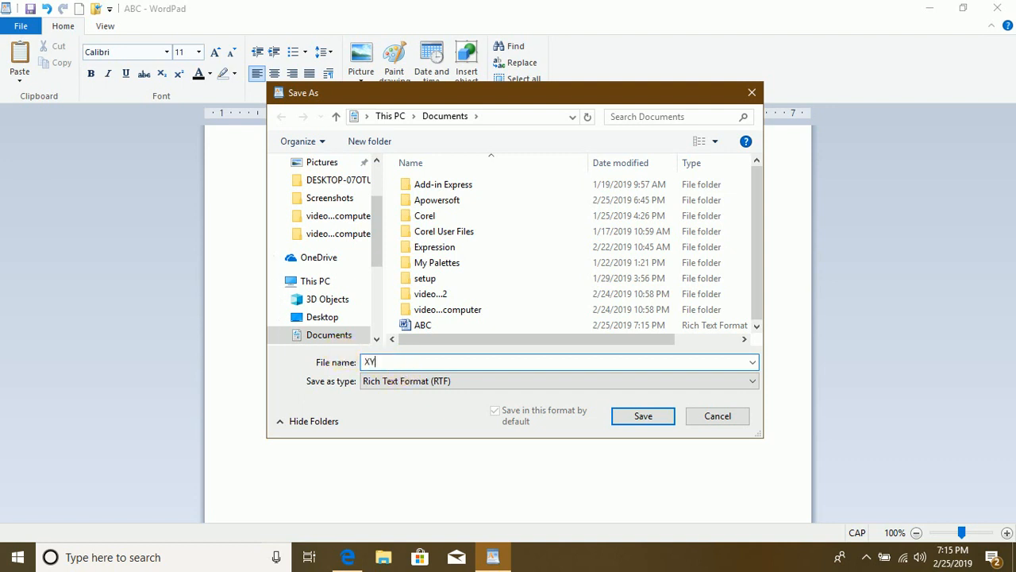
left_click(643, 416)
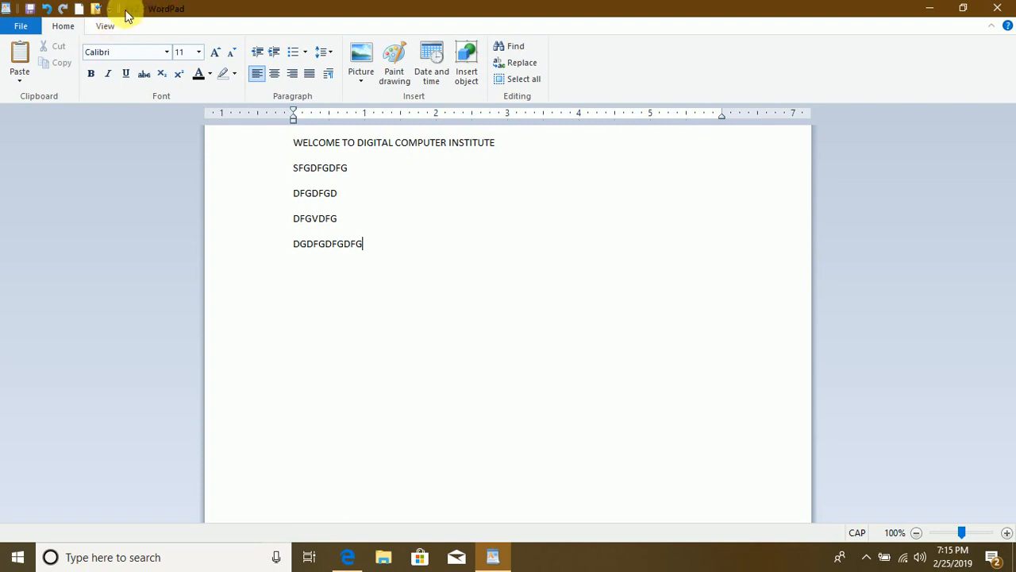
- Check the saved ABC and XYZ files in the Documents folder without opening either one
left_click(24, 24)
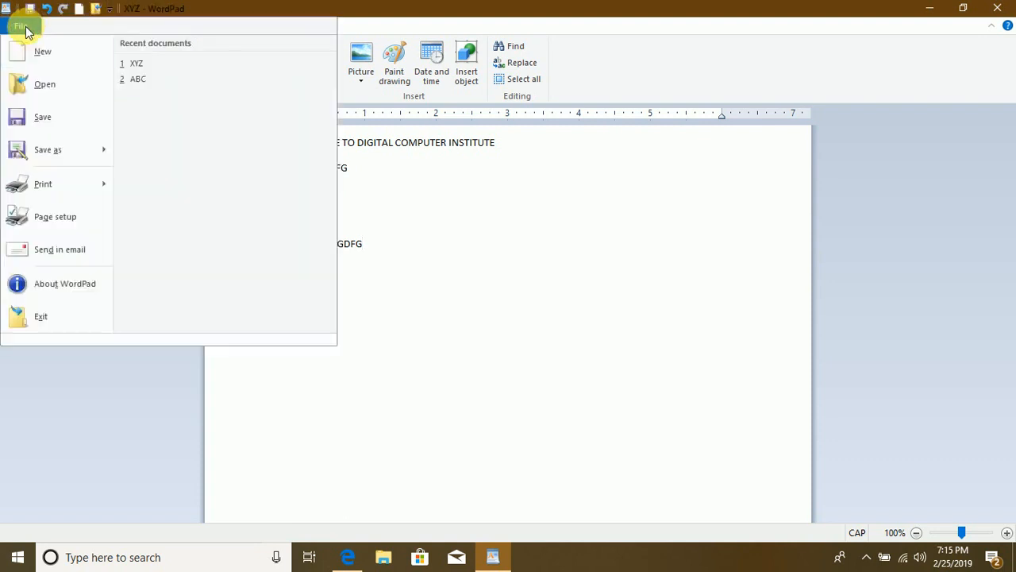
left_click(50, 83)
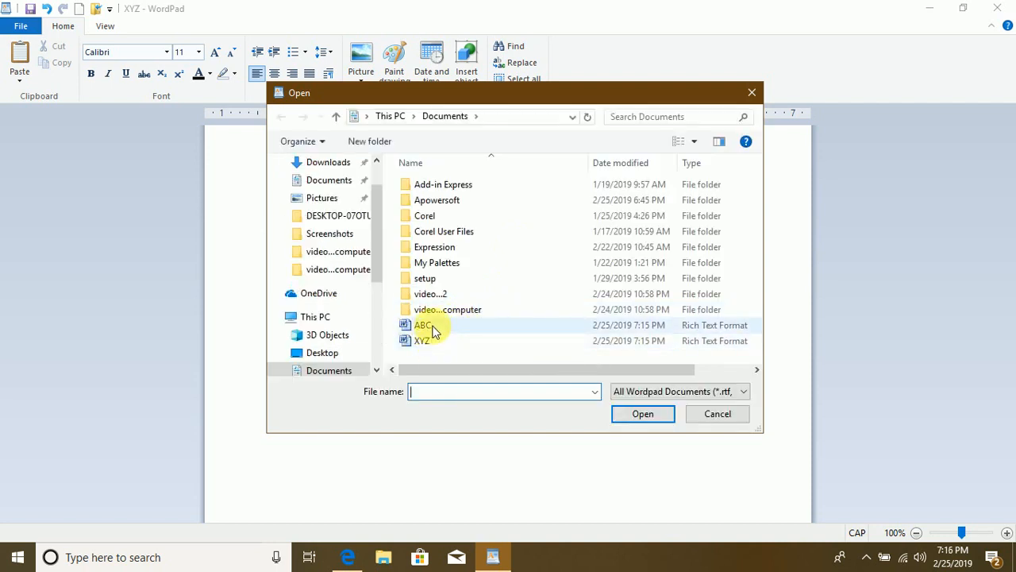
left_click(716, 414)
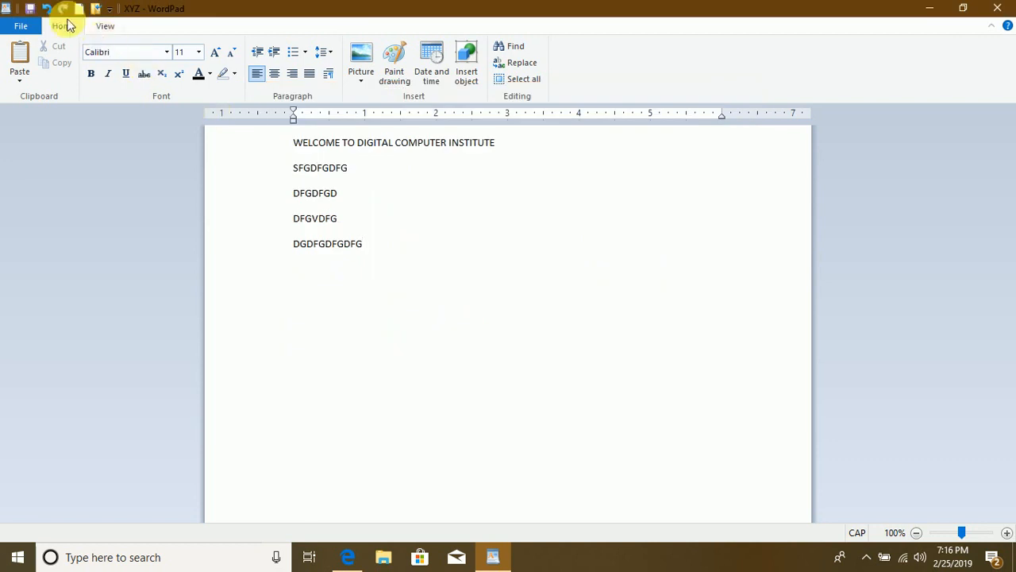
- Examine the document in print preview, enlarge the page to 100%, and close the preview
left_click(20, 25)
mouse_move(48, 151)
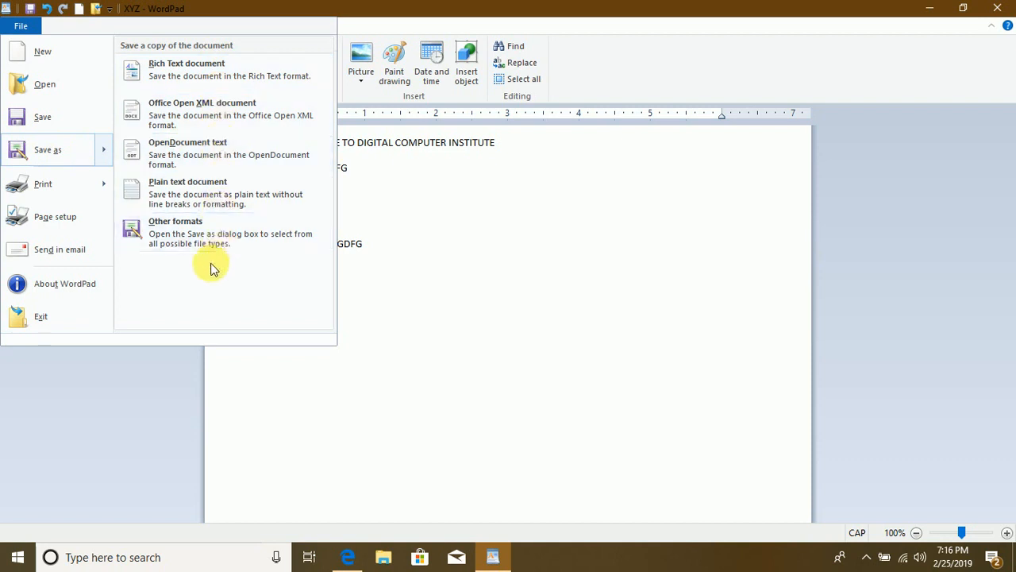
mouse_move(86, 184)
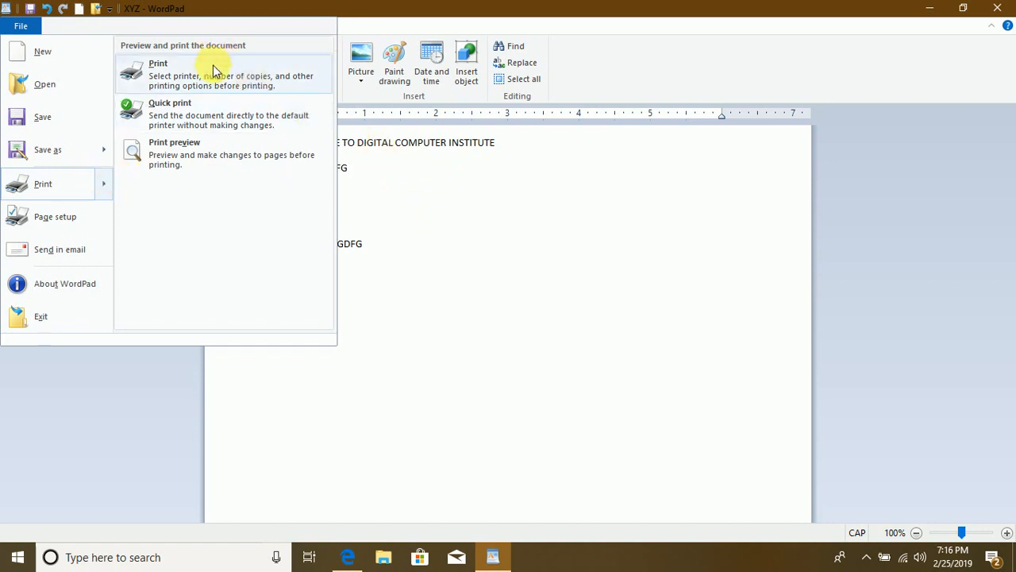
left_click(214, 154)
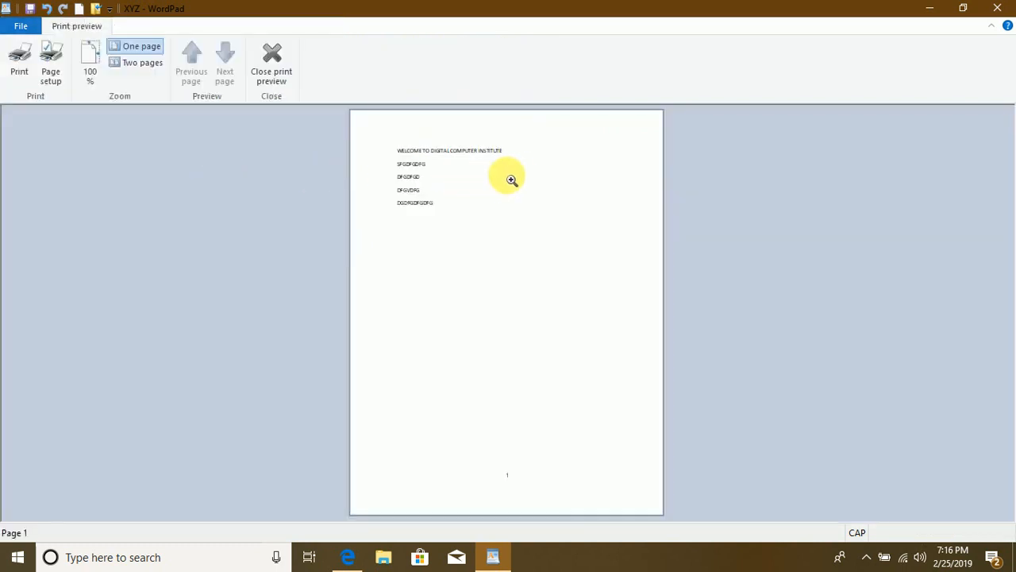
left_click(512, 180)
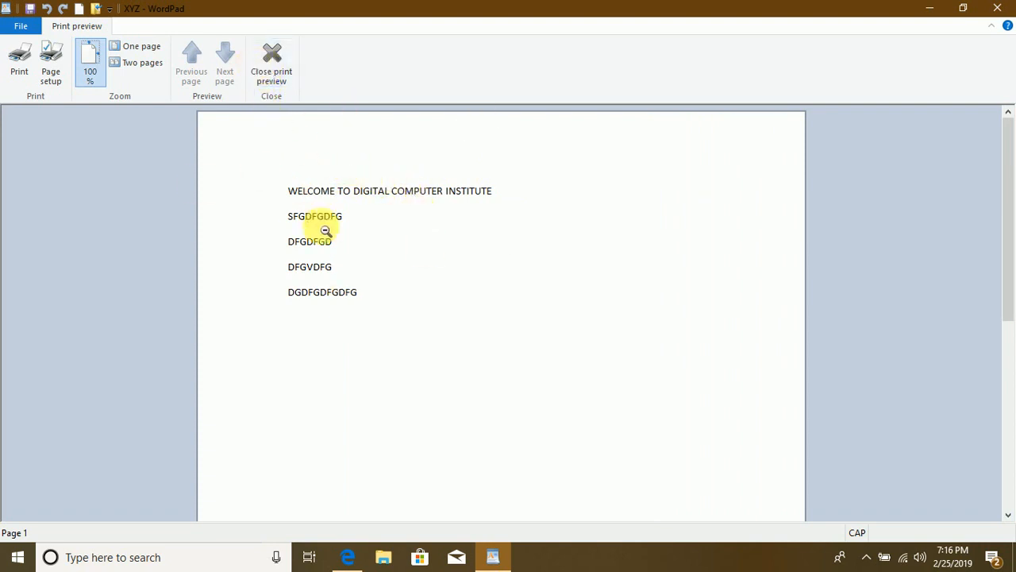
left_click(275, 75)
- Review the printer, page range and copies options for printing the document, and cancel without printing
left_click(20, 25)
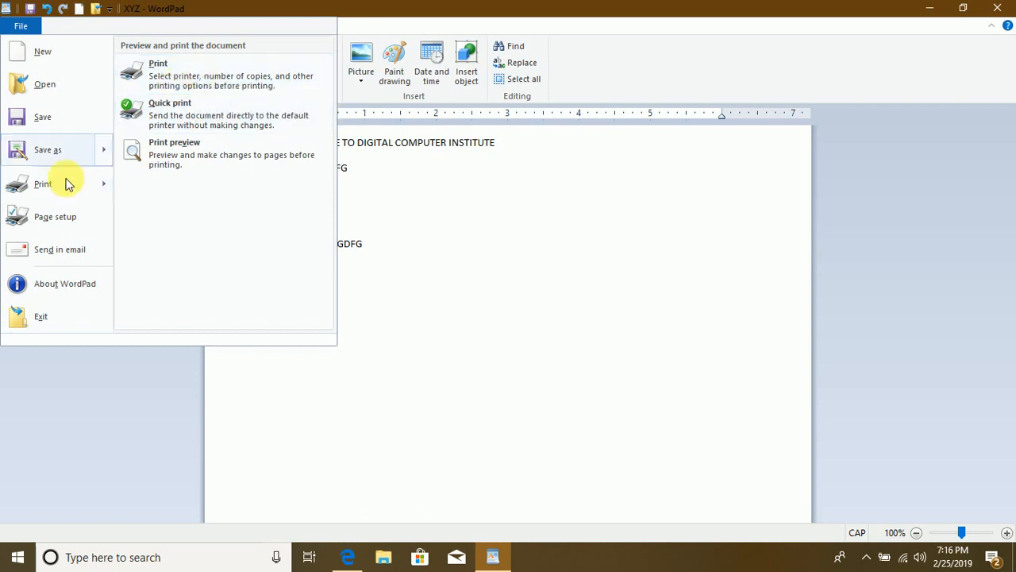
left_click(204, 69)
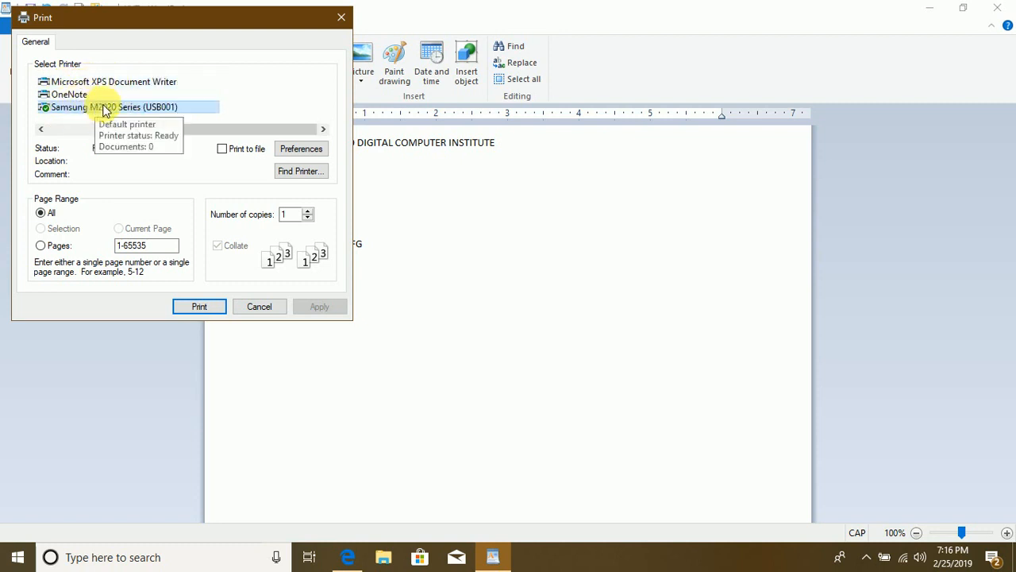
left_click(198, 307)
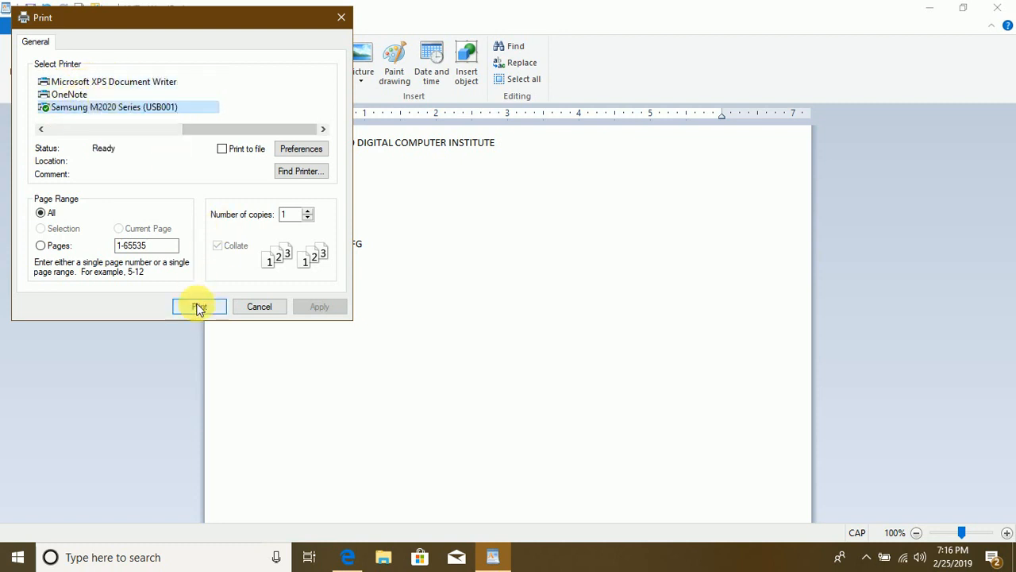
left_click(266, 308)
- Set the page size to A4 in the page setup, try landscape orientation, and return to portrait
left_click(21, 25)
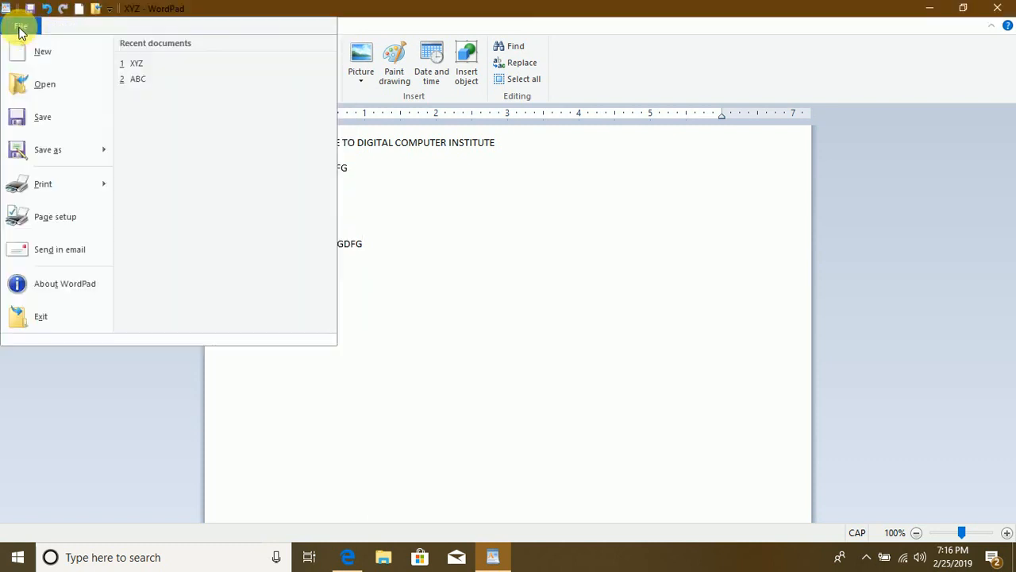
left_click(78, 219)
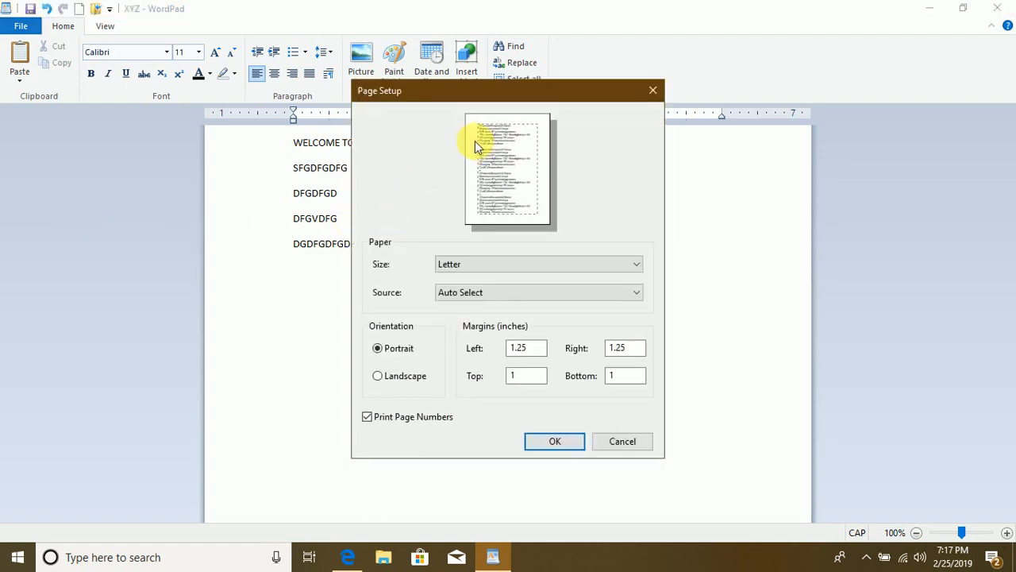
left_click(632, 265)
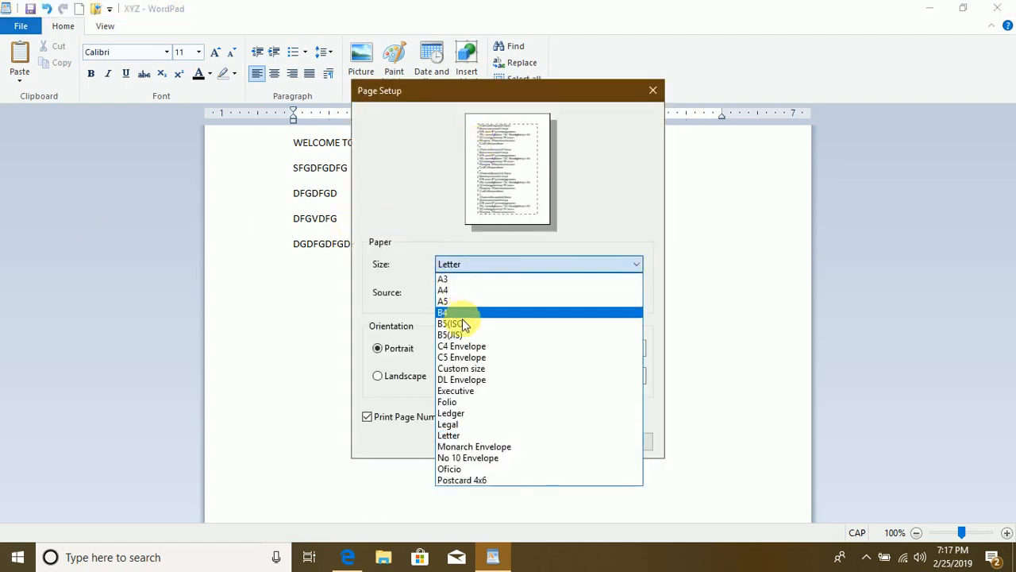
left_click(468, 290)
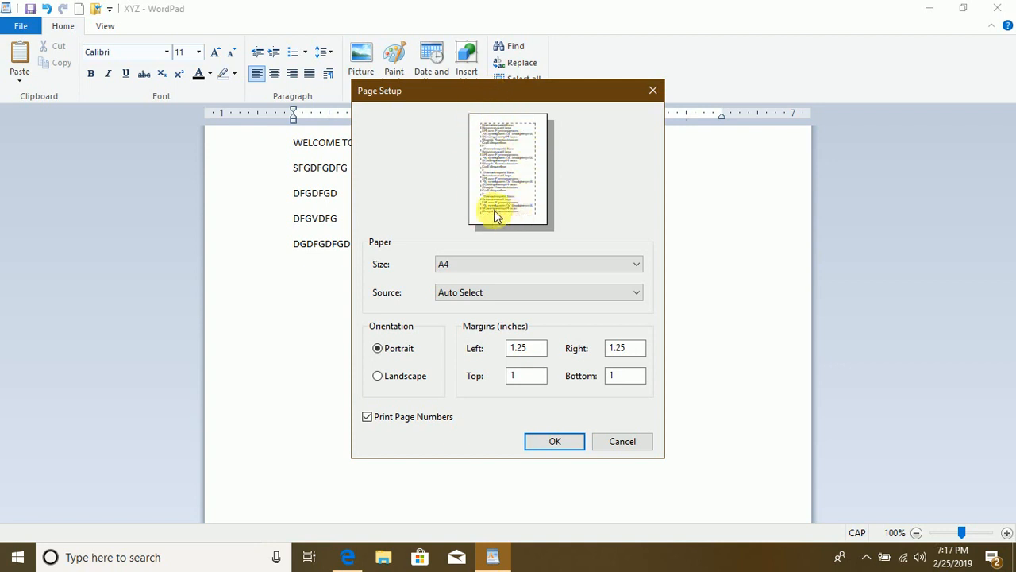
left_click(378, 377)
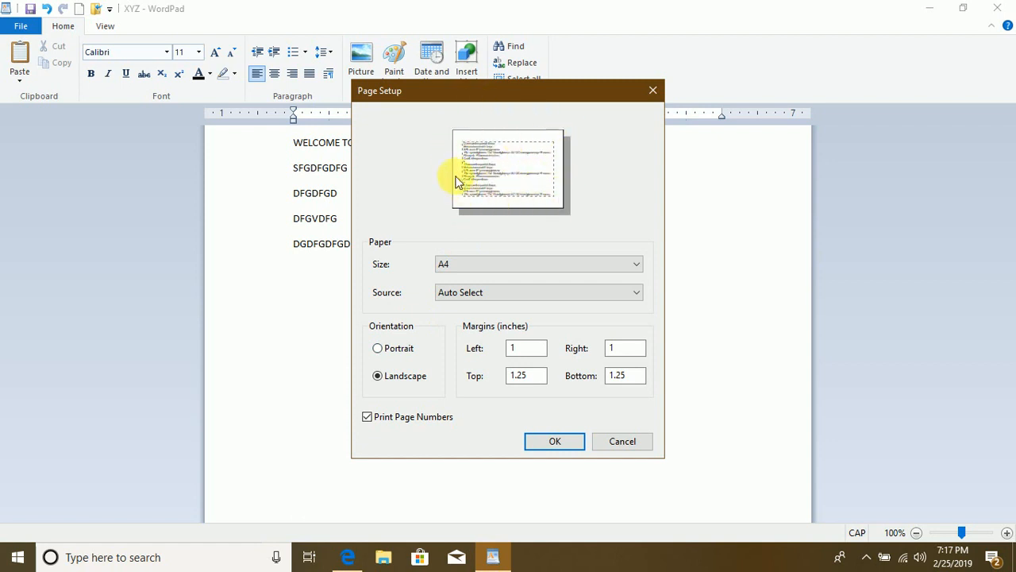
left_click(411, 354)
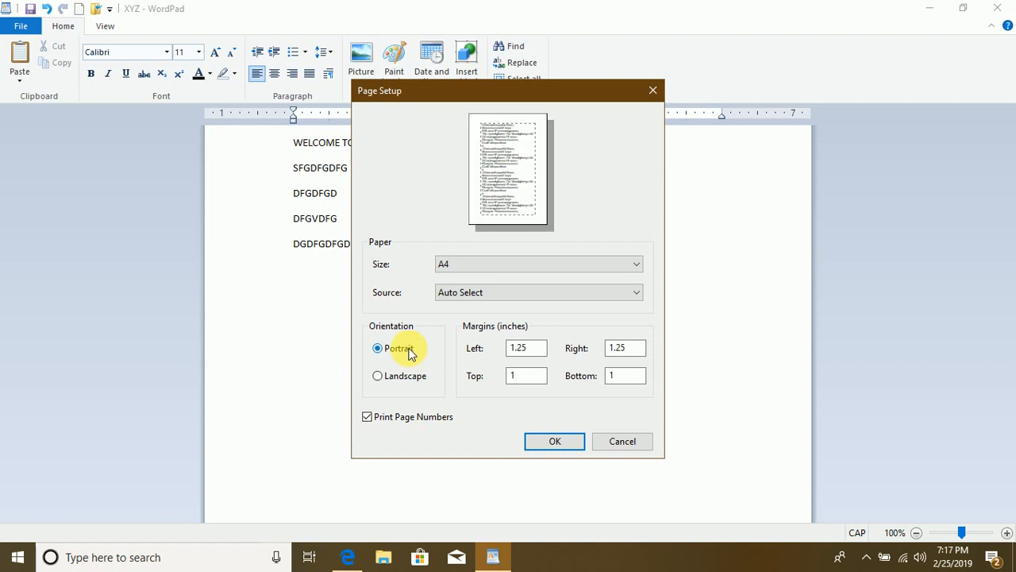
- Set the left, right, top and bottom page margins to 0.5 inches and apply the page setup
left_click(525, 353)
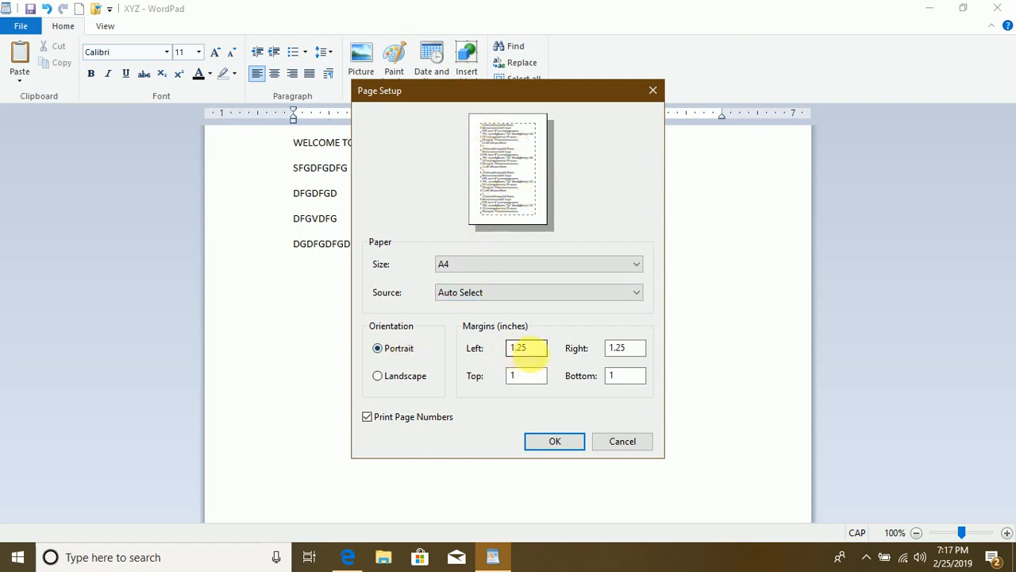
left_click_drag(528, 350, 482, 350)
type(".5")
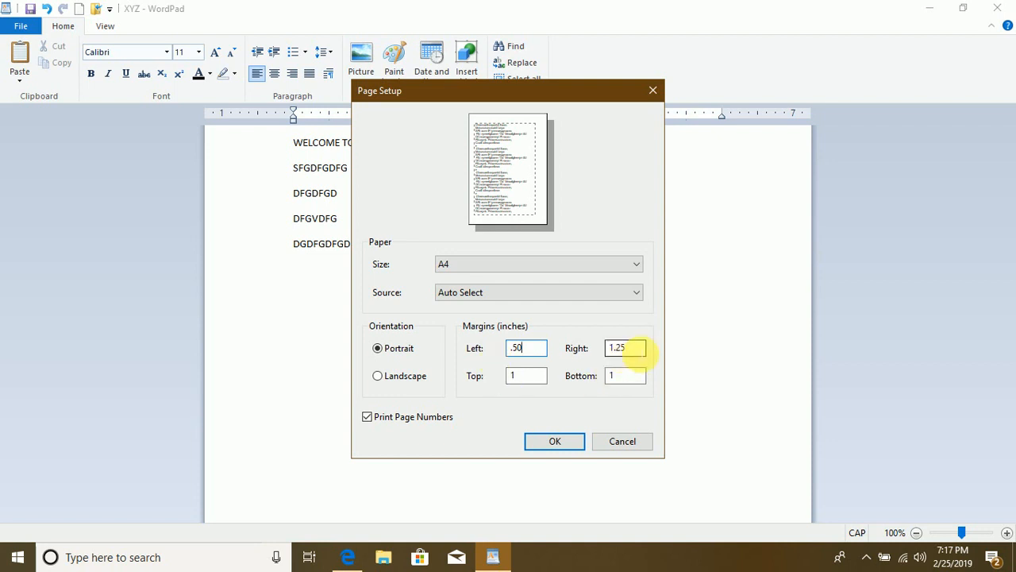
left_click_drag(628, 351, 588, 354)
type(".5")
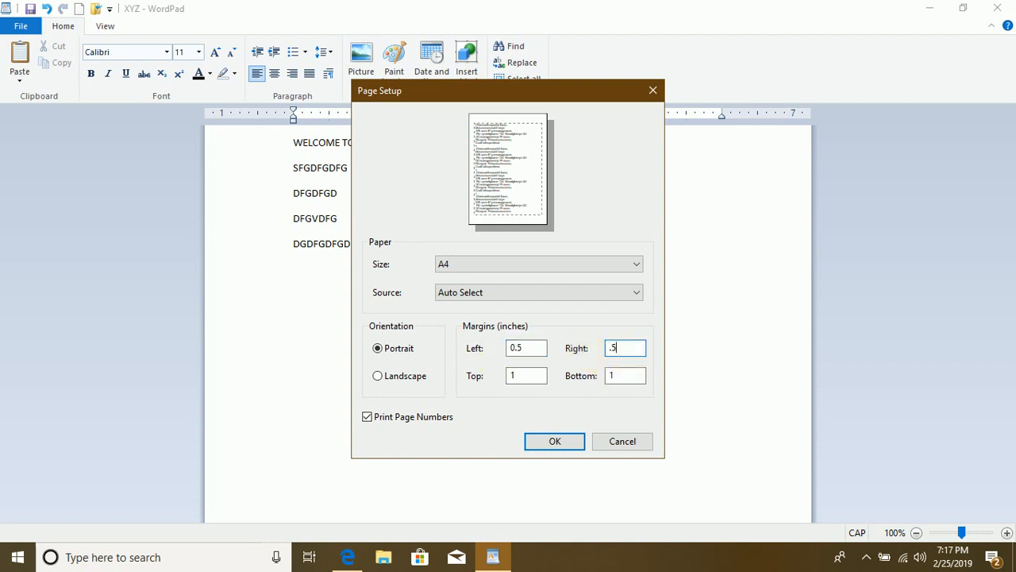
left_click_drag(538, 374, 512, 374)
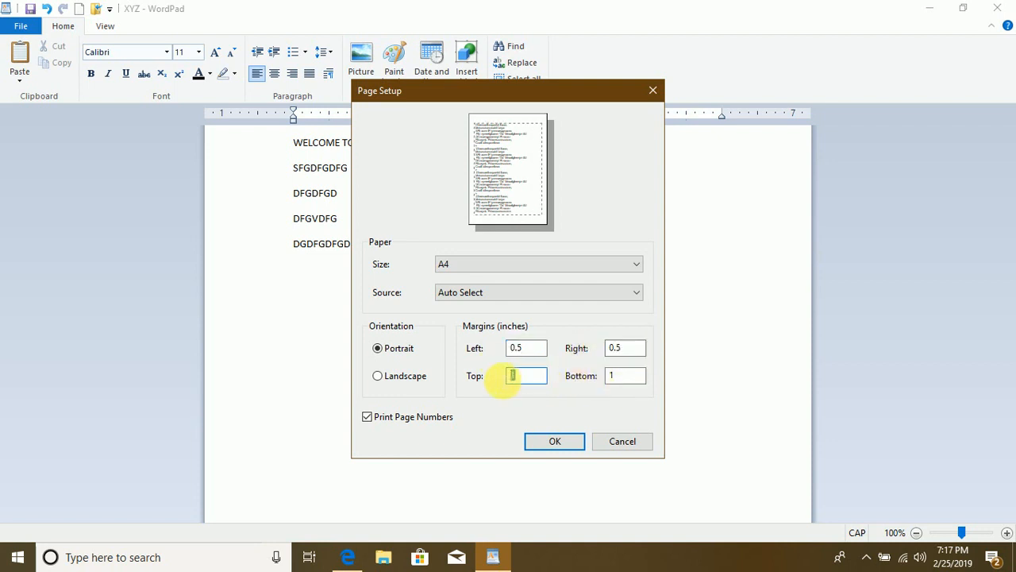
type(".5")
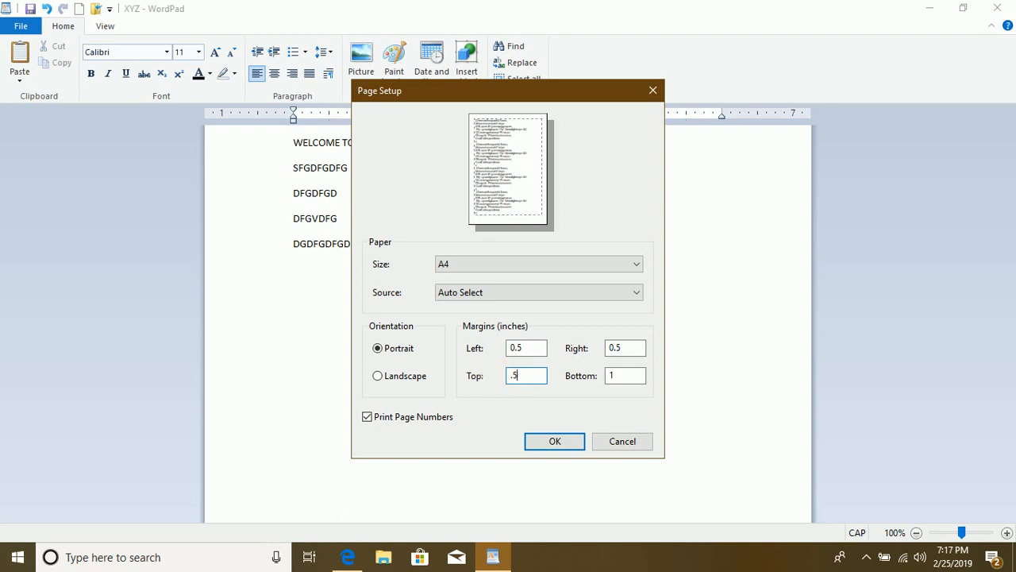
left_click(624, 376)
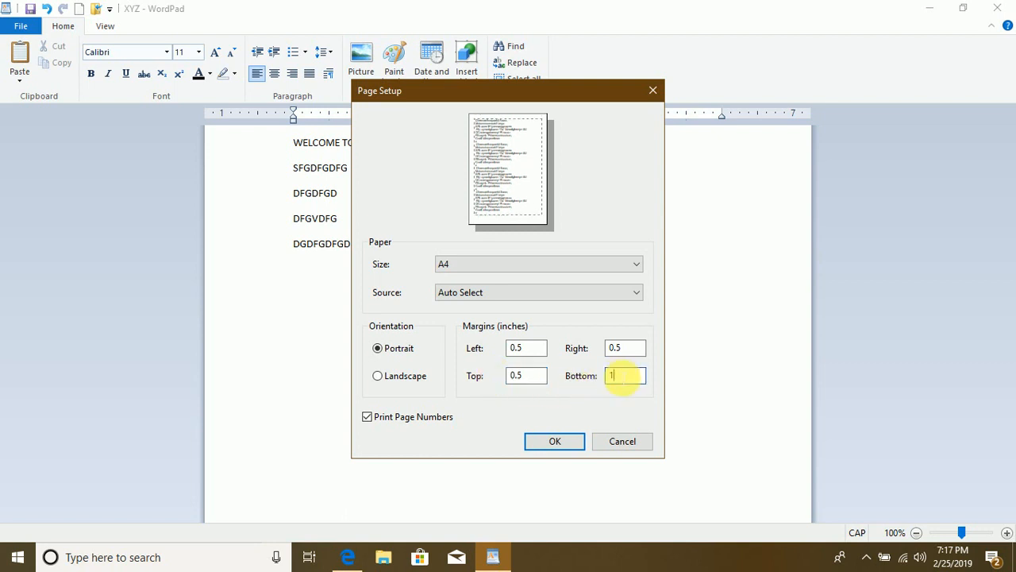
key("BackSpace")
type(".5")
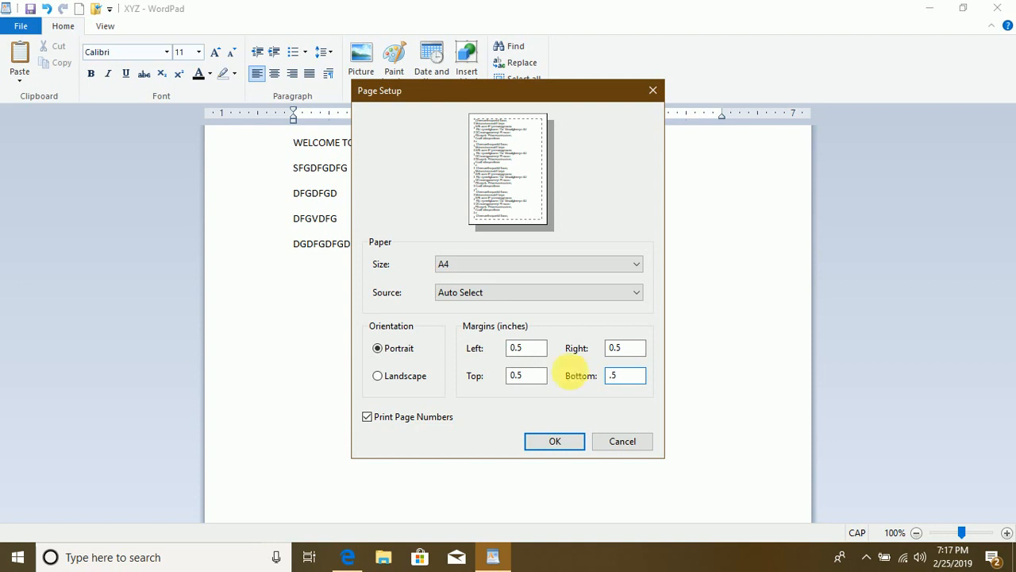
left_click(558, 441)
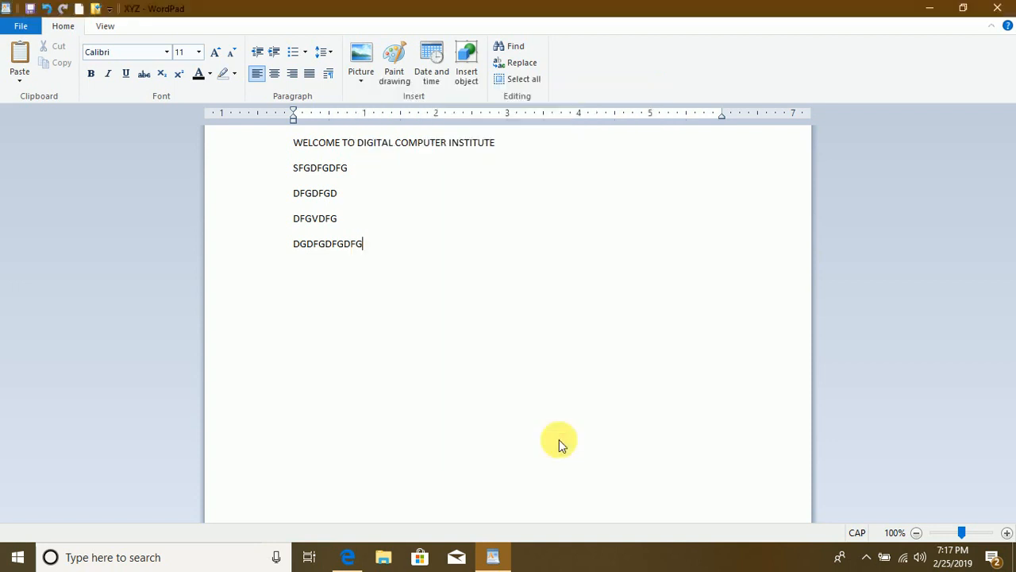
- View the About WordPad version and licence information, and close it
left_click(24, 27)
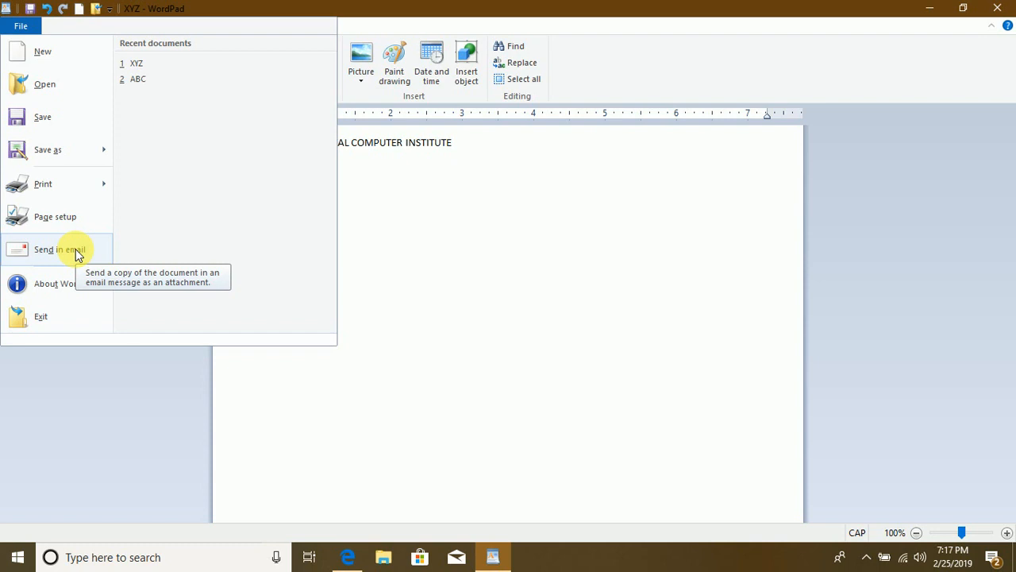
left_click(90, 292)
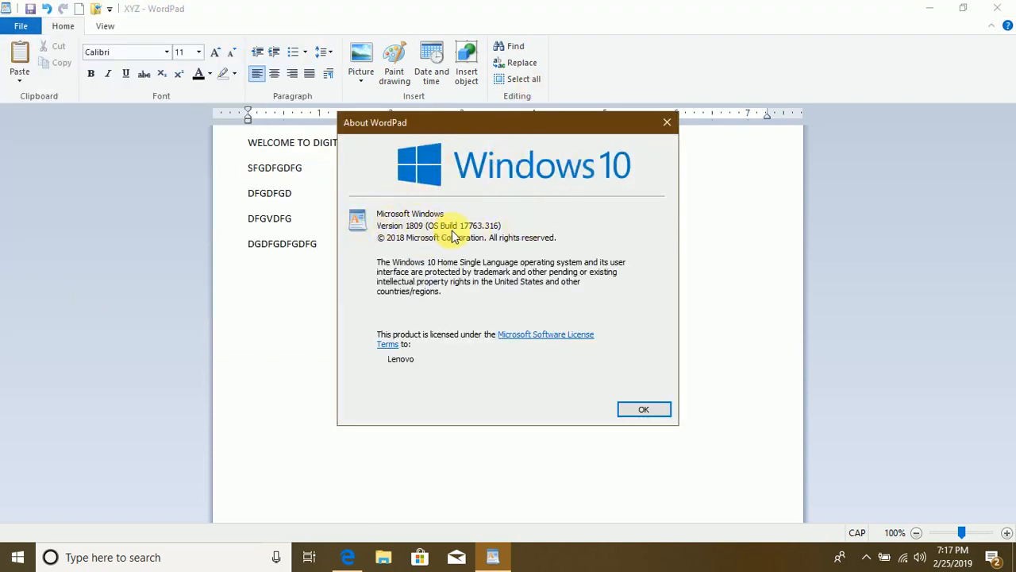
left_click(645, 410)
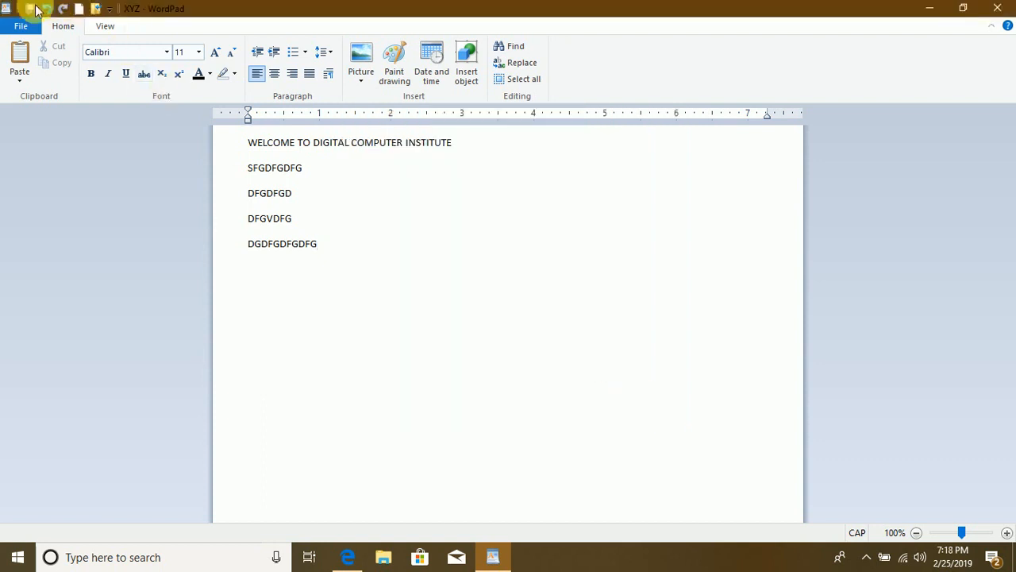
left_click(20, 26)
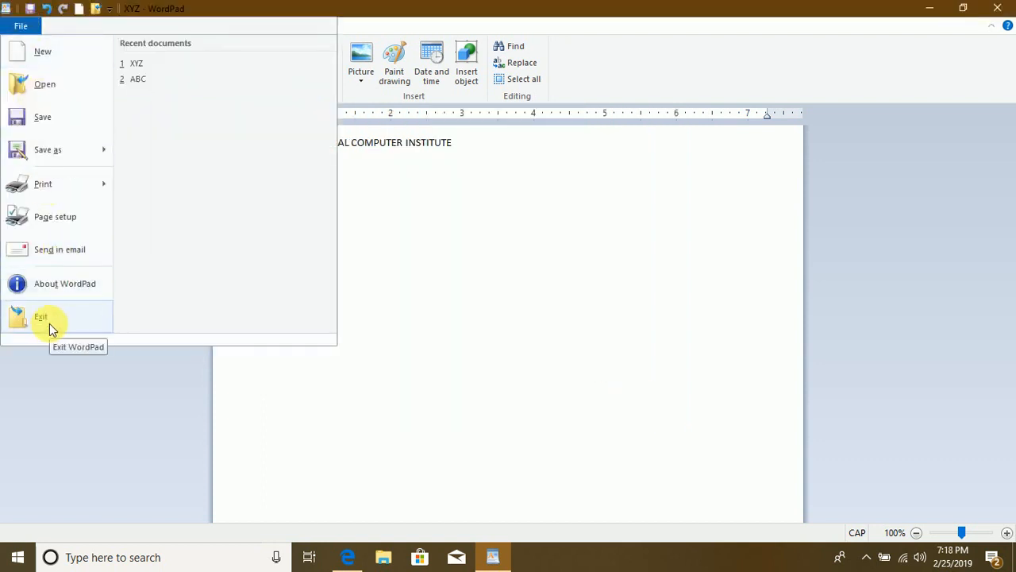
left_click(298, 10)
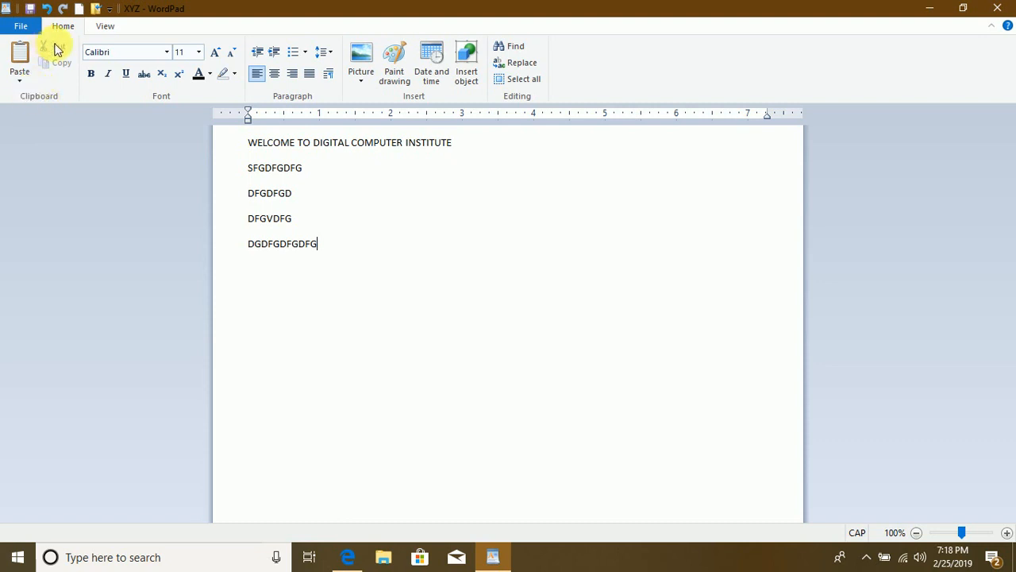
left_click(19, 80)
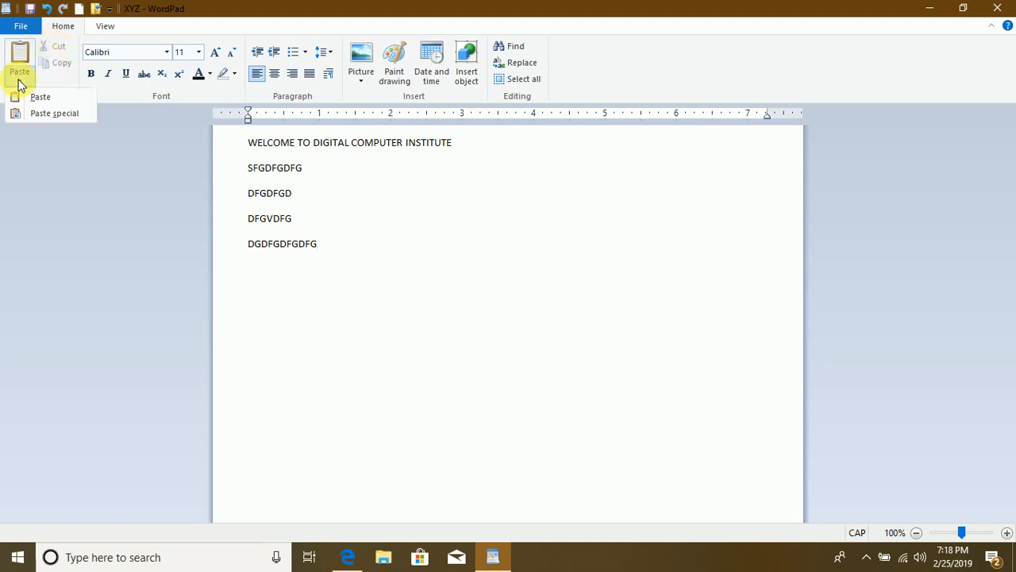
left_click(63, 81)
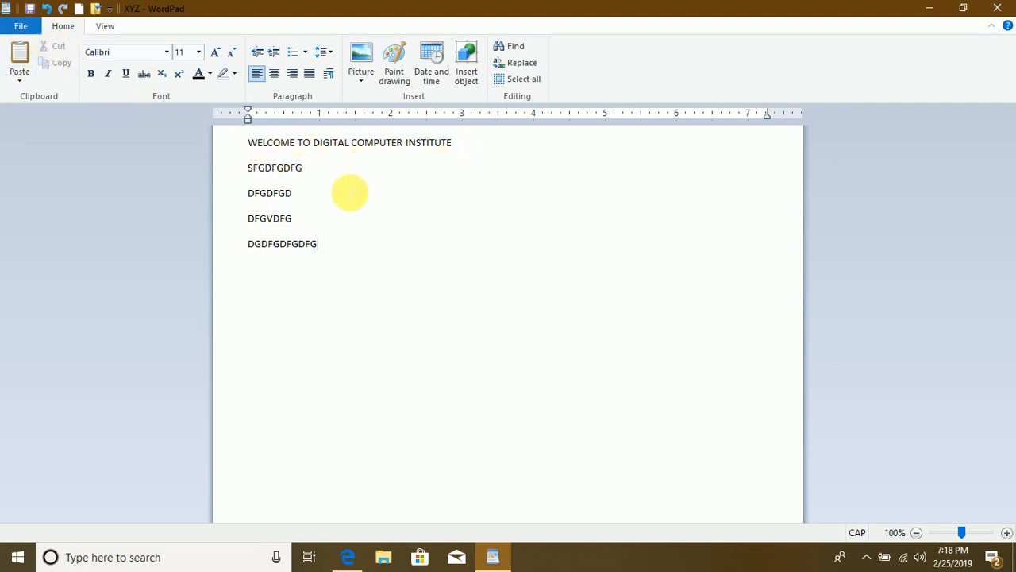
- Cut the SFGDFGDFG and DFGDFGD lines from below the heading and paste them twice at the end of the document
left_click_drag(350, 192, 270, 171)
key("ctrl+c")
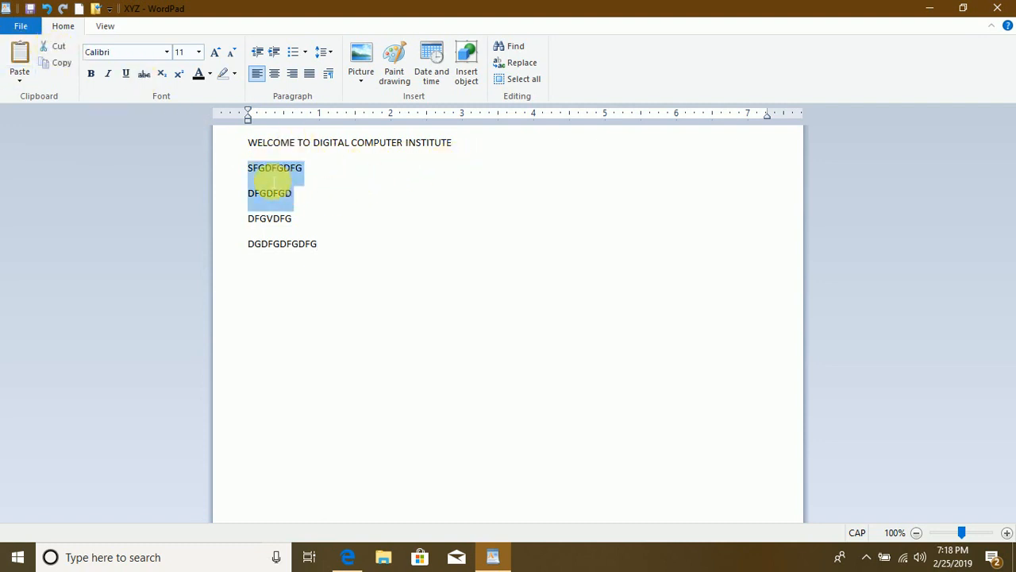
left_click(56, 50)
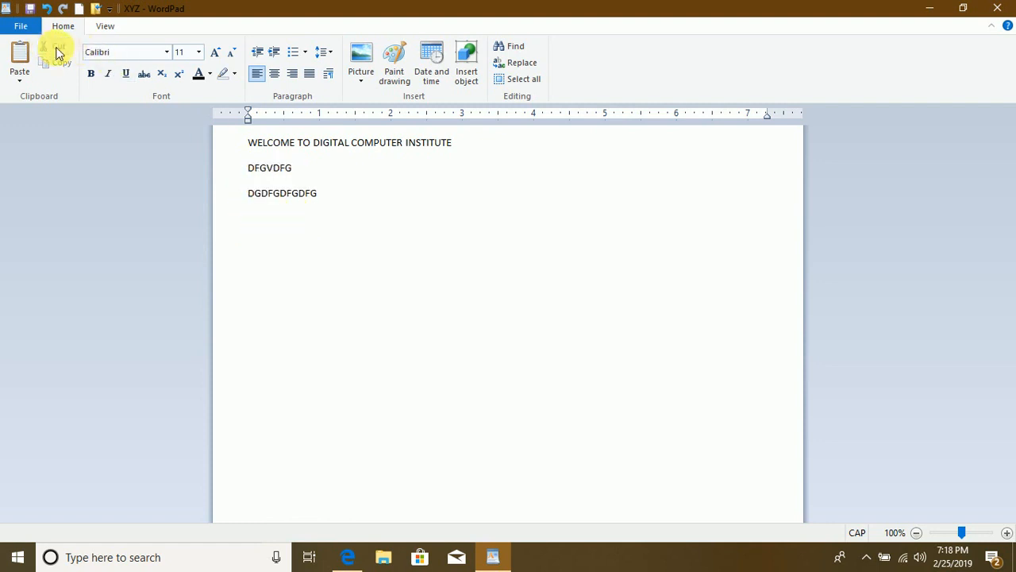
left_click(353, 204)
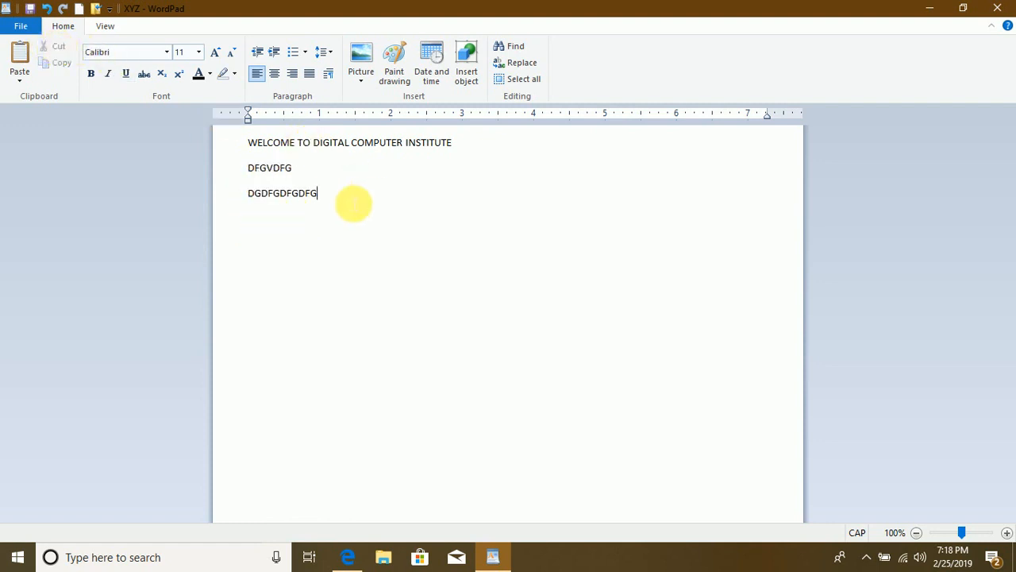
key("Return")
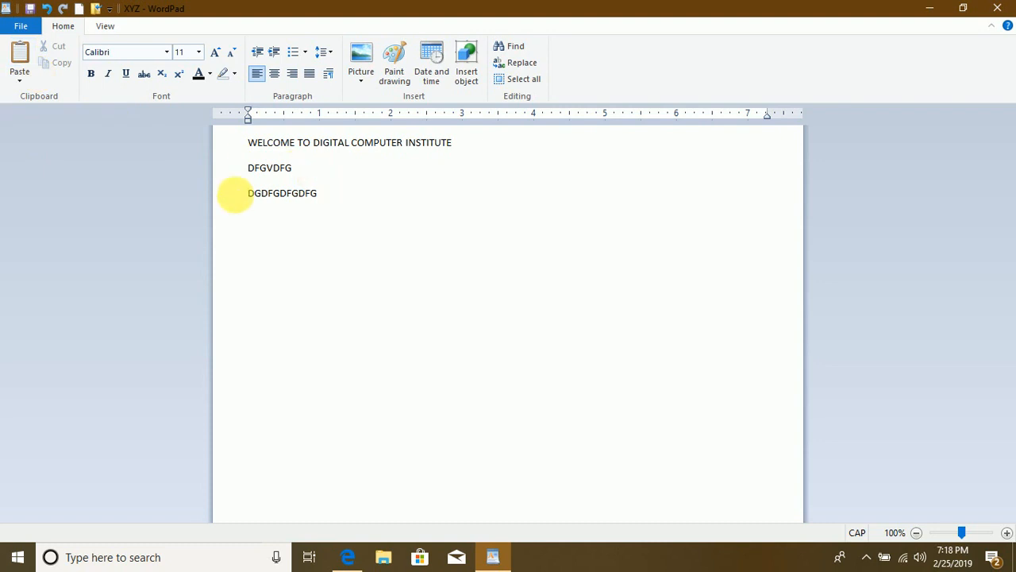
left_click(29, 59)
left_click(24, 56)
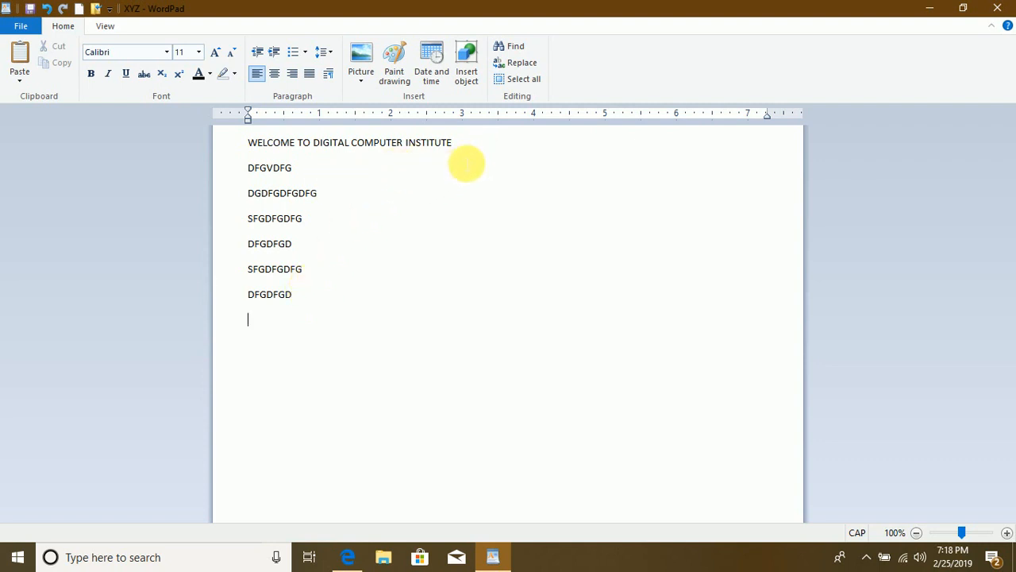
- Copy the line WELCOME TO DIGITAL COMPUTER INSTITUTE and paste it three times on separate lines at the document's end
left_click_drag(463, 150, 253, 144)
key("ctrl+c")
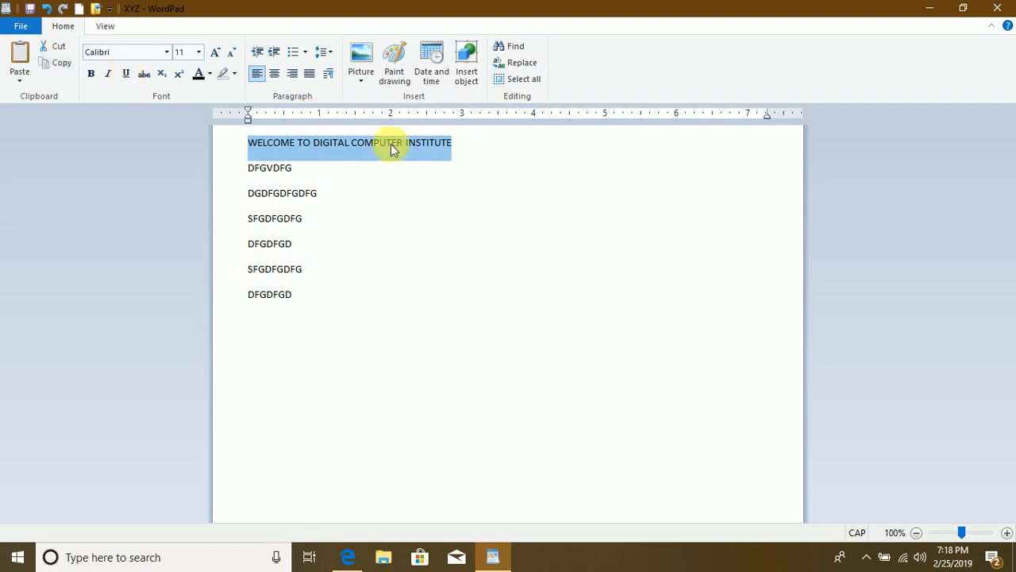
left_click(324, 296)
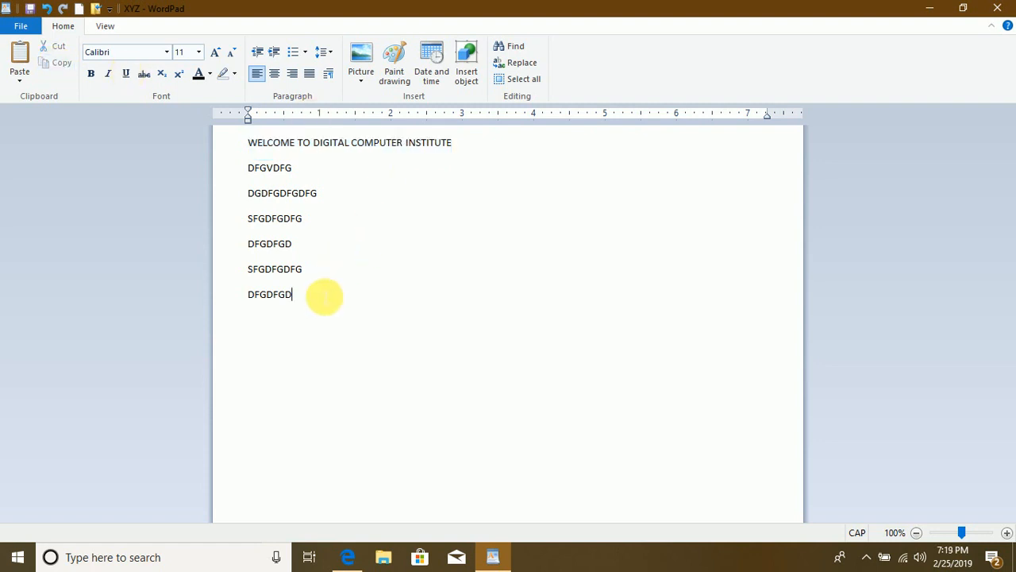
key("Return")
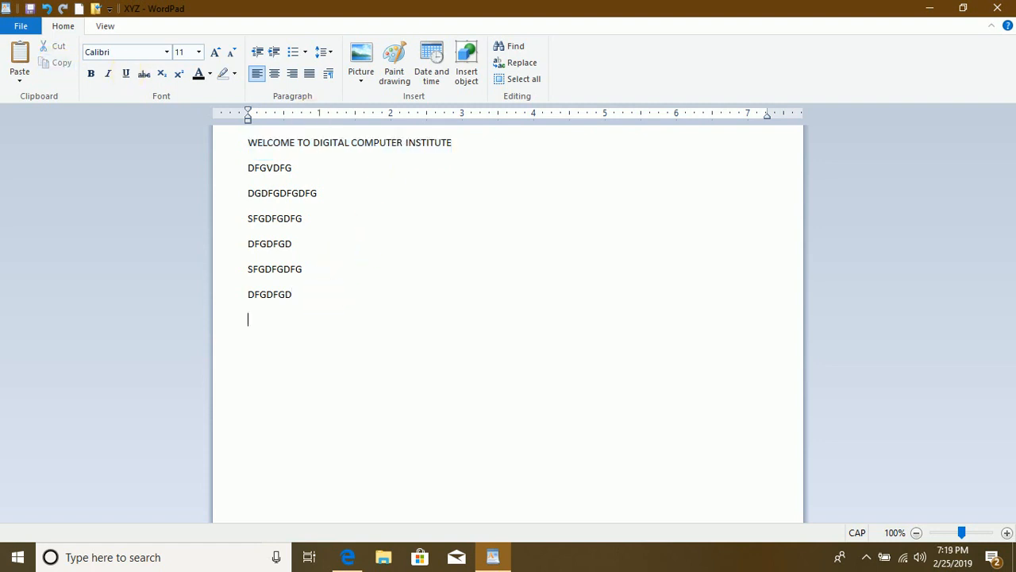
left_click(19, 58)
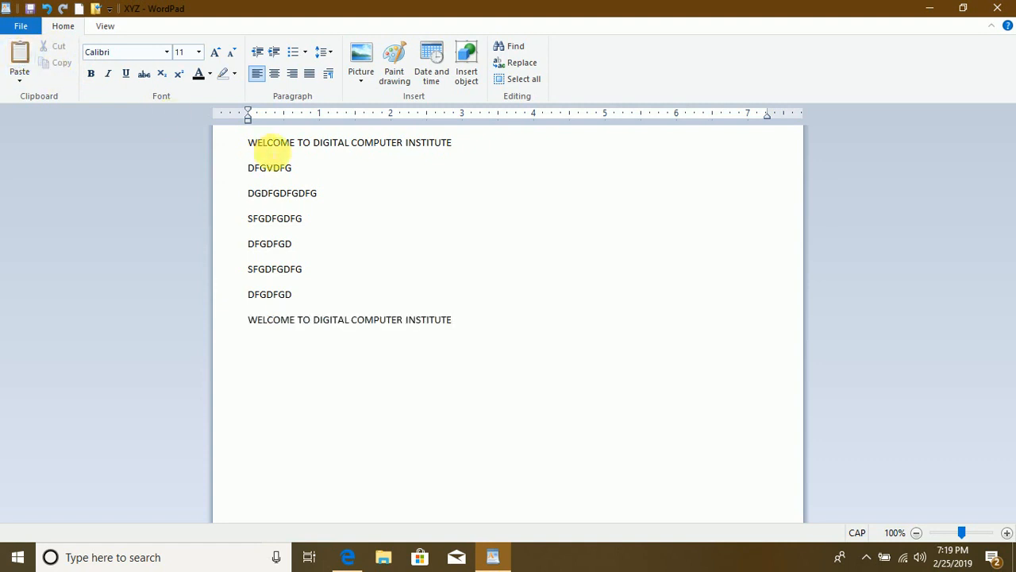
key("Return")
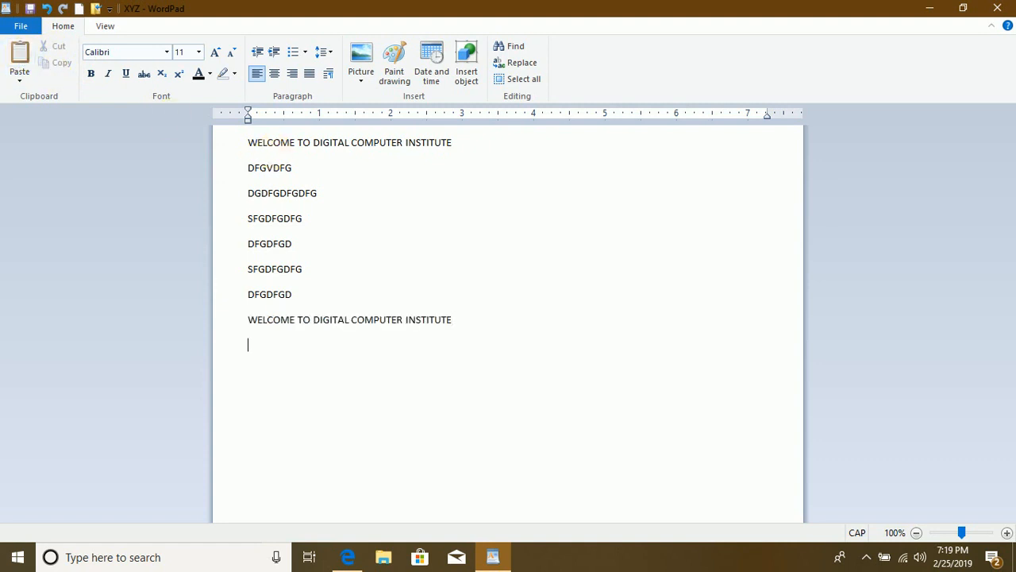
left_click(32, 51)
key("Return")
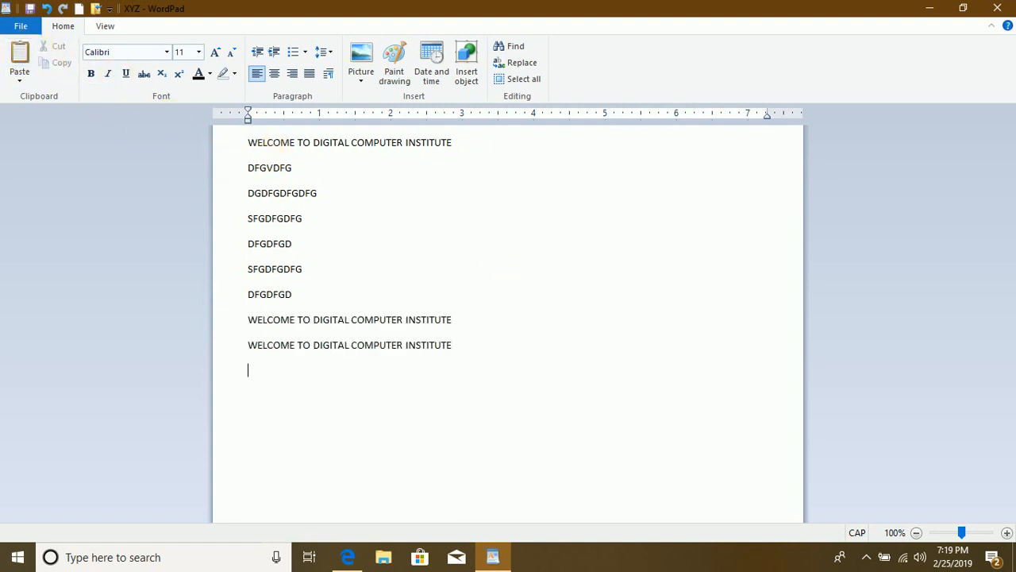
left_click(20, 54)
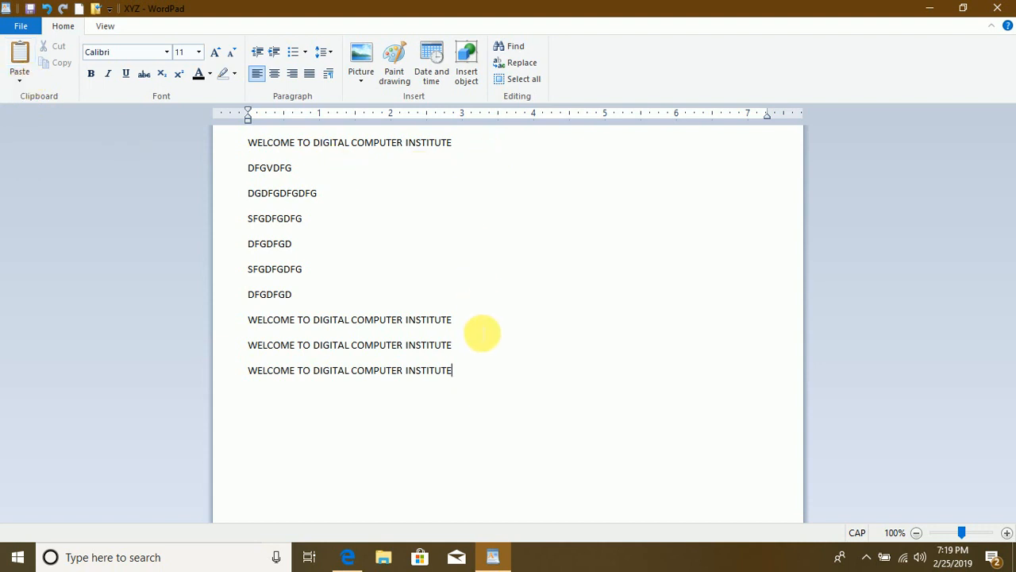
- Replace the whole document text with COMPUTER EDUCATION, placed a few lines down the page and spelled correctly
key("ctrl+a")
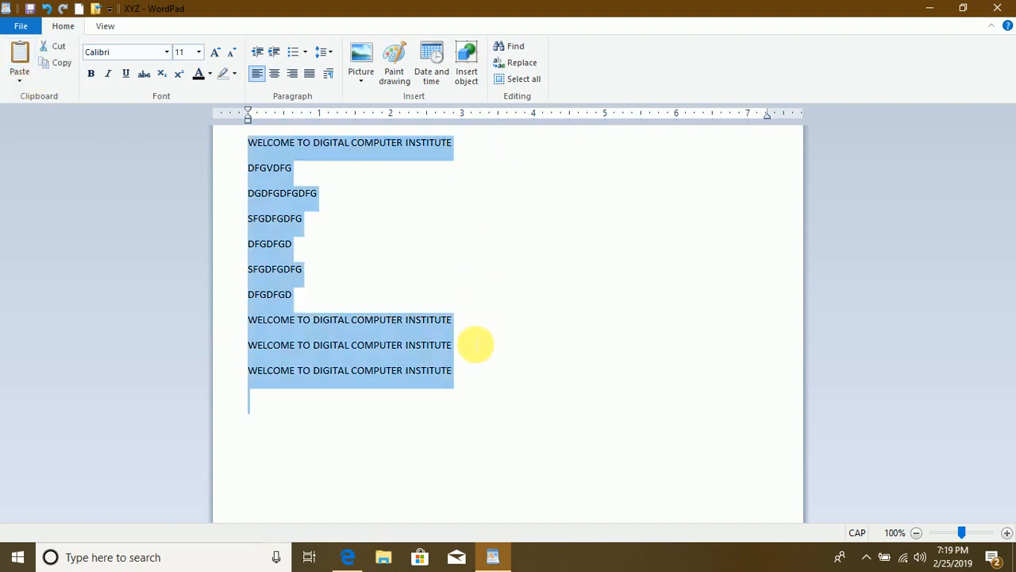
key("Delete")
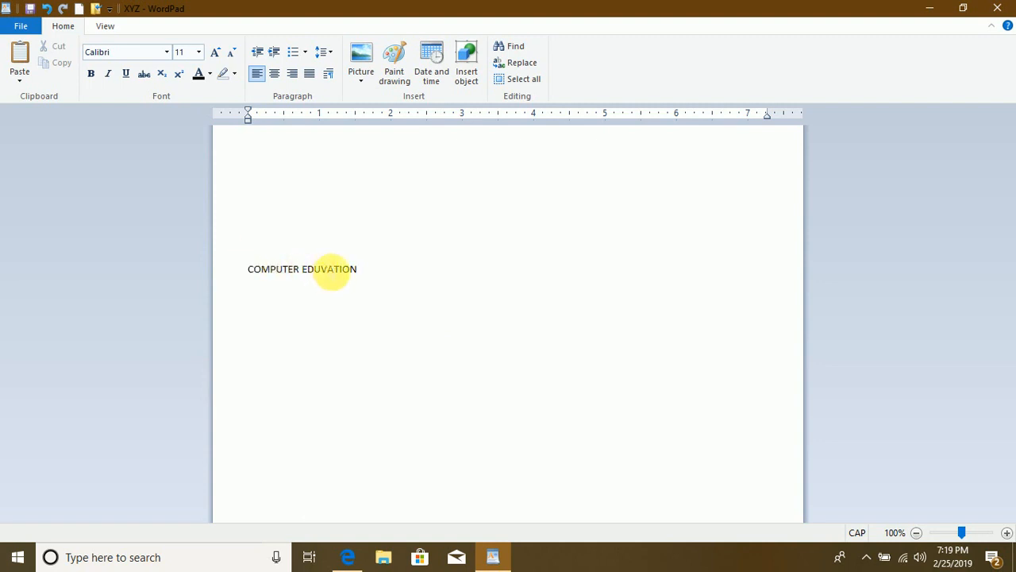
left_click(327, 269)
key("BackSpace")
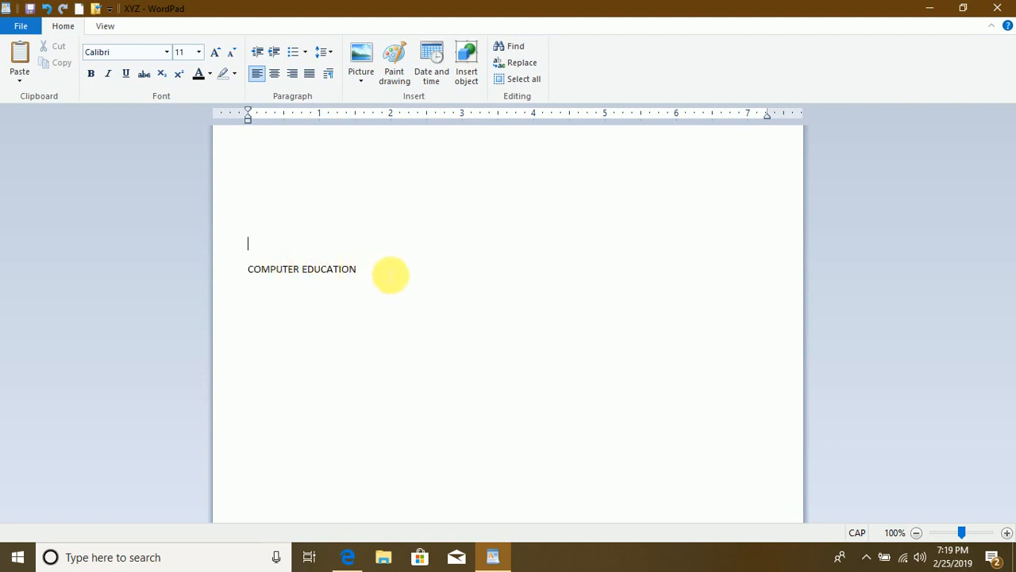
- Enlarge the COMPUTER EDUCATION text to font size 18
left_click_drag(376, 277, 257, 276)
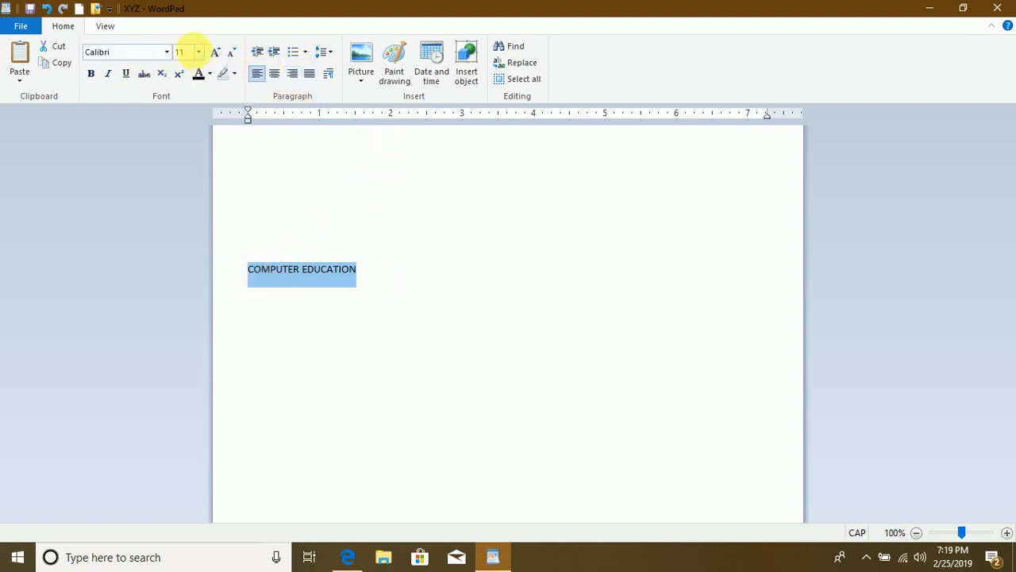
left_click(215, 51)
left_click(215, 53)
left_click(216, 52)
left_click(215, 52)
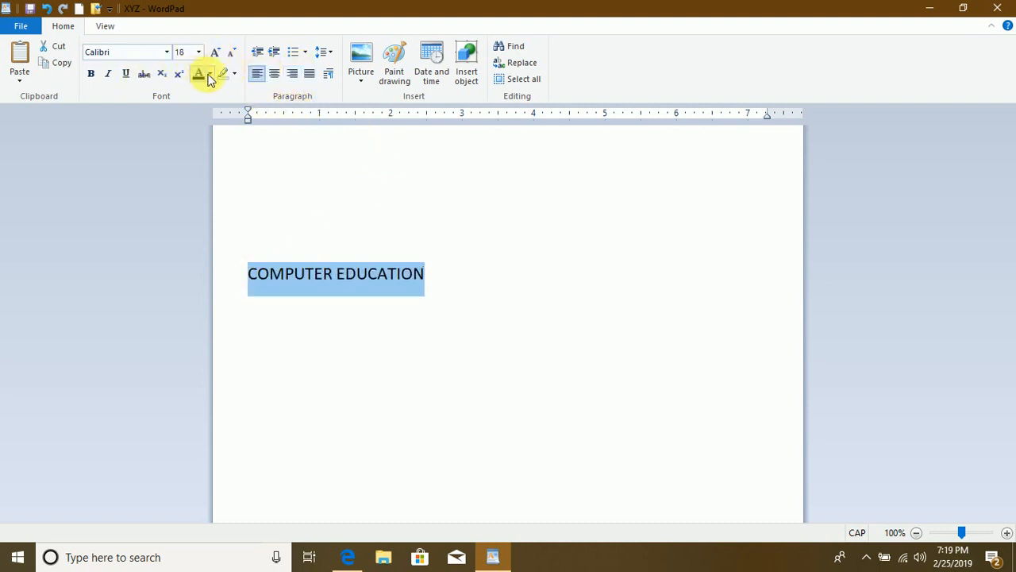
- Format the COMPUTER EDUCATION text in red bold italic and leave it selected
left_click(209, 74)
left_click(213, 113)
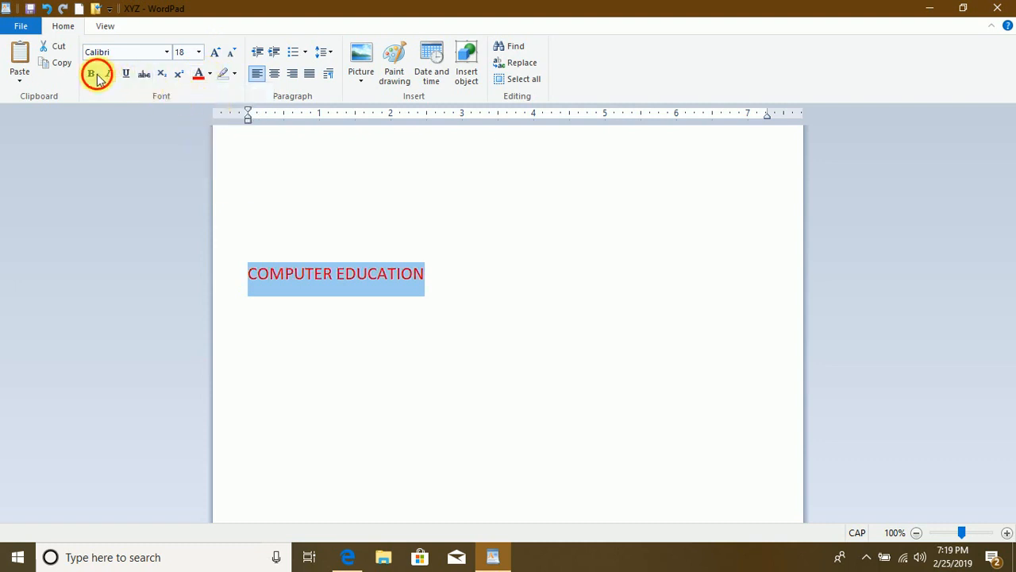
left_click(91, 73)
left_click(108, 73)
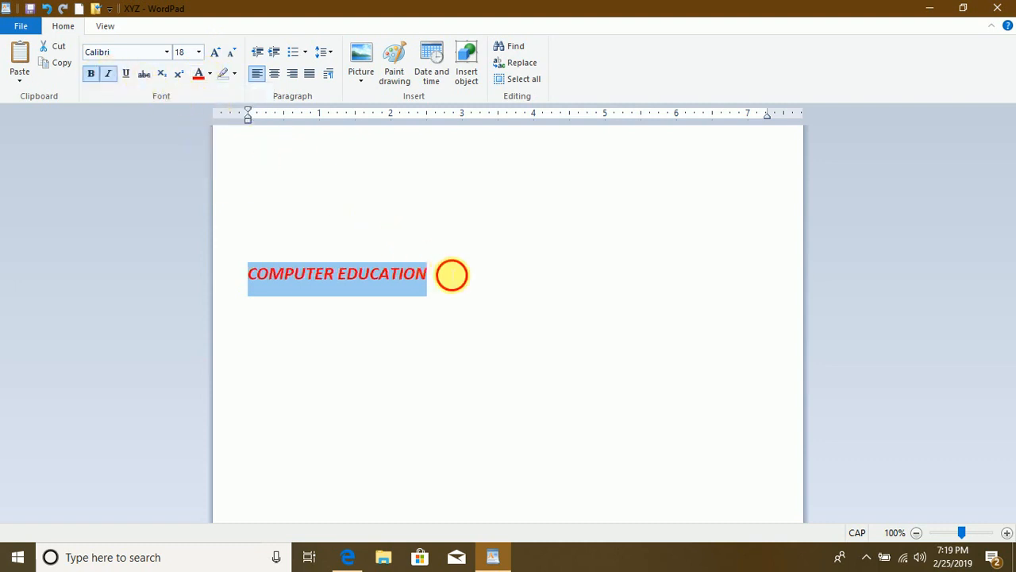
left_click(452, 274)
left_click_drag(465, 283, 258, 270)
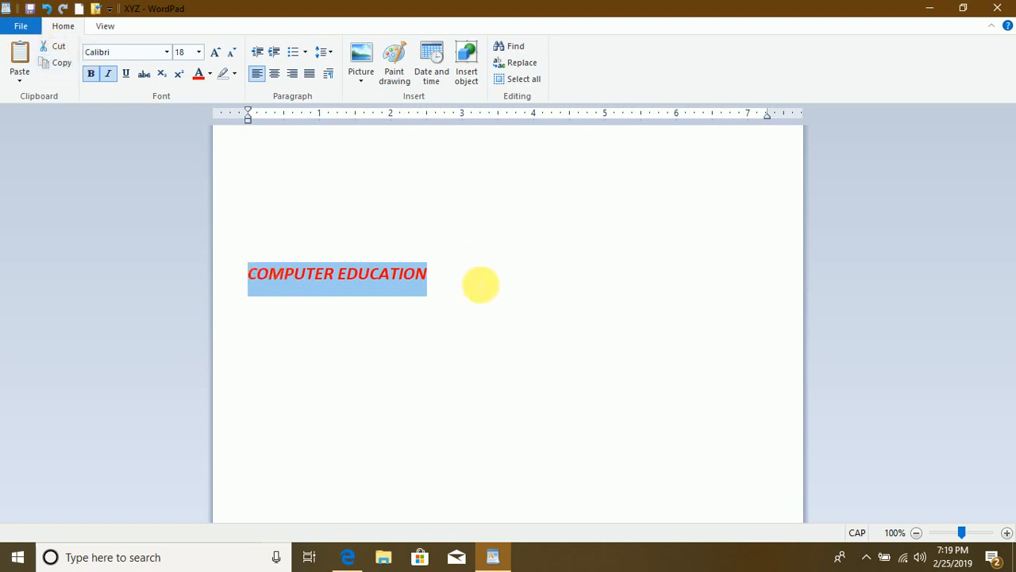
- Paste a copy of the red COMPUTER EDUCATION line two lines below the original
left_click(468, 281)
key("Return")
key("Return")
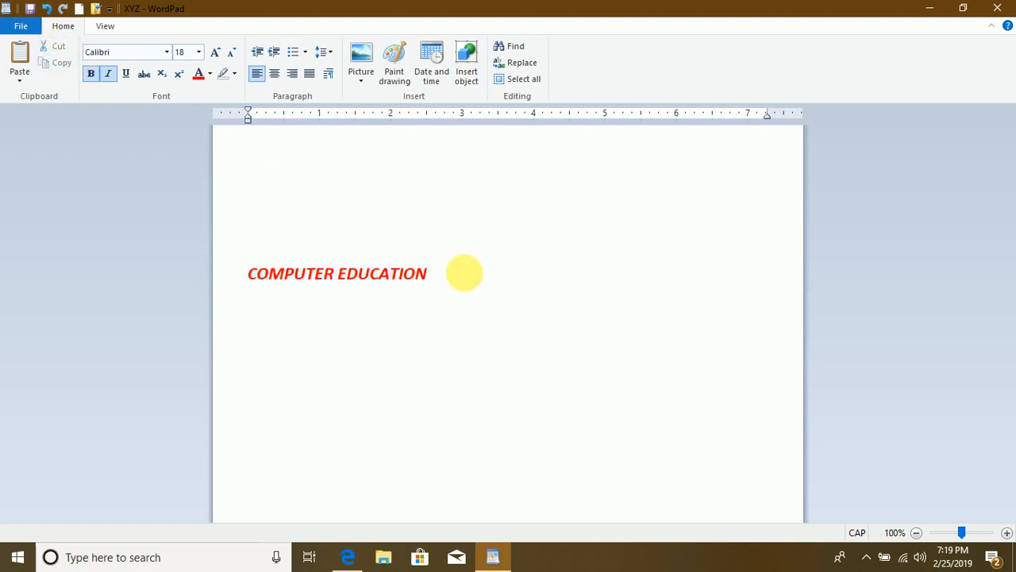
left_click(17, 57)
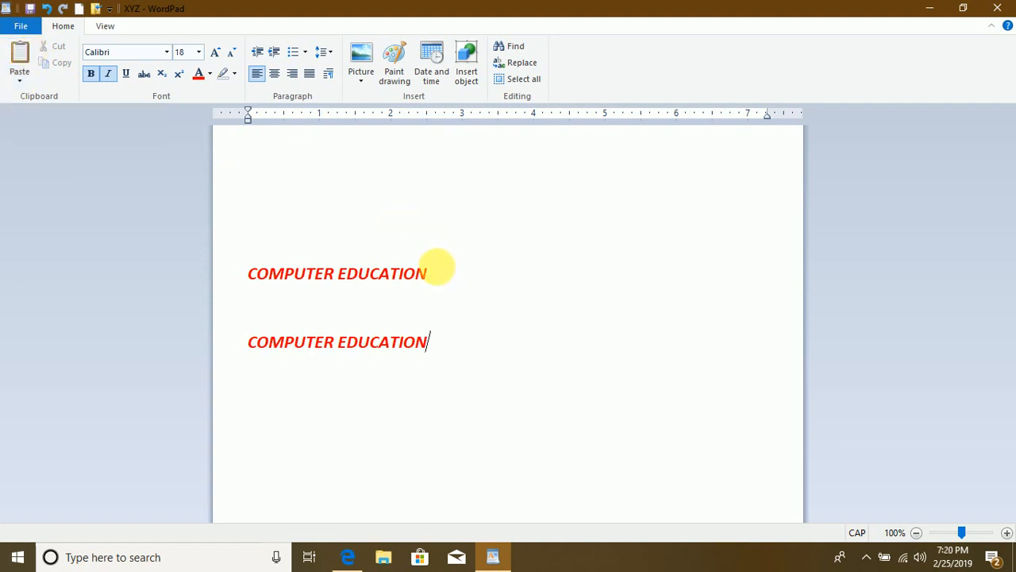
- Paste the copied text as Unformatted Text on a blank line above the red COMPUTER EDUCATION lines using Paste Special
left_click(263, 223)
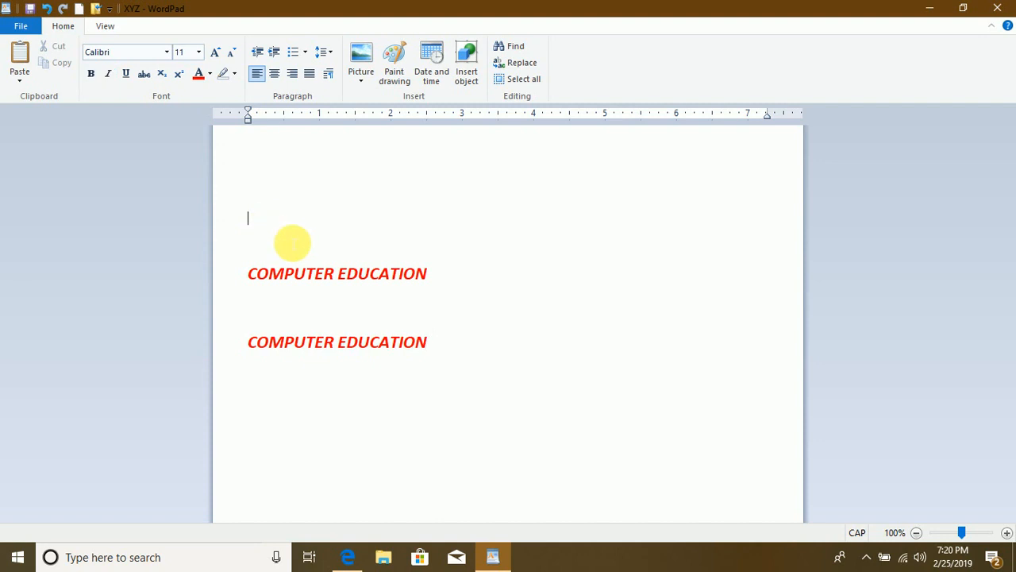
left_click(19, 75)
left_click(63, 112)
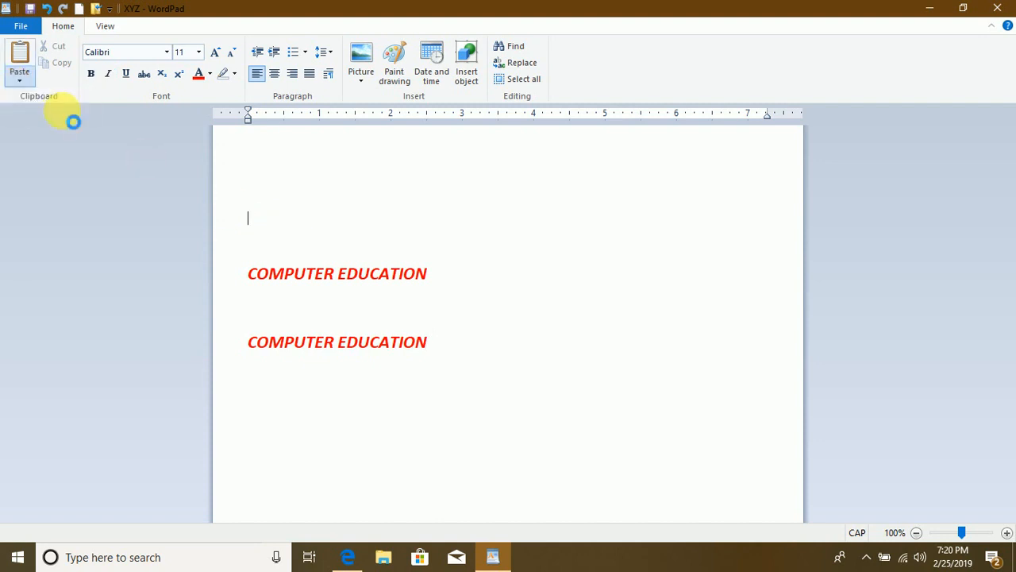
left_click_drag(465, 182, 544, 106)
left_click(535, 205)
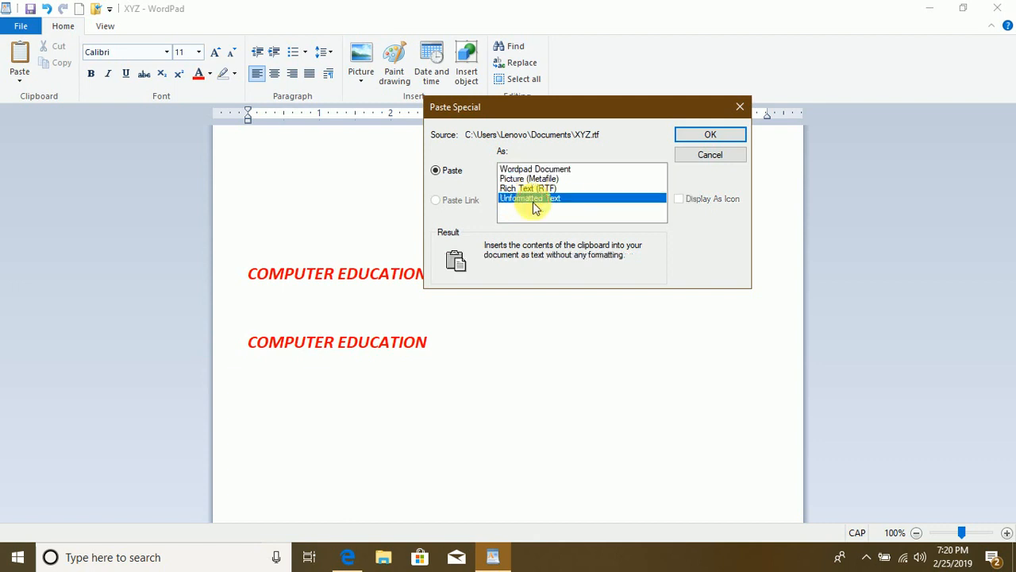
left_click_drag(535, 111, 528, 45)
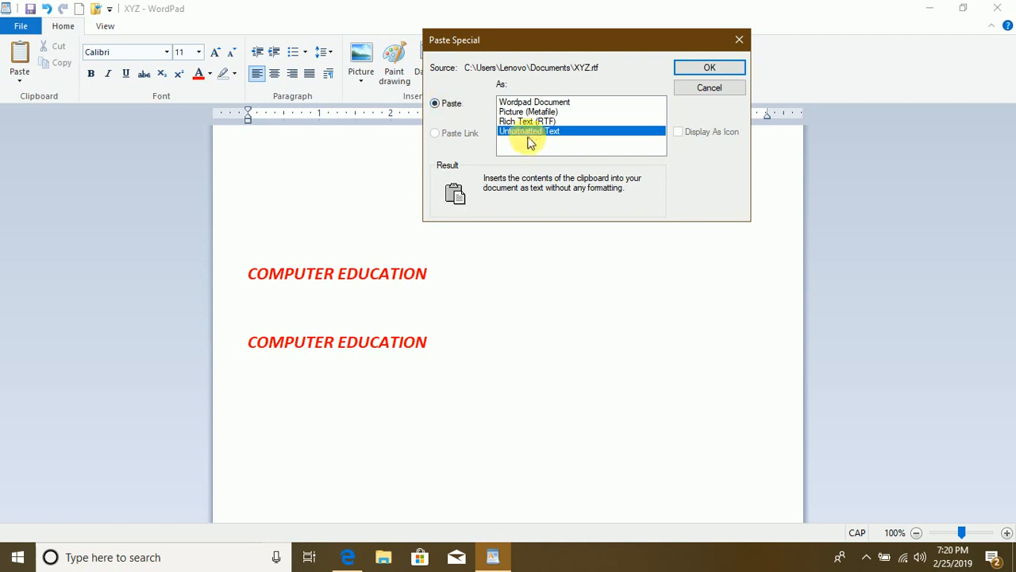
left_click(707, 69)
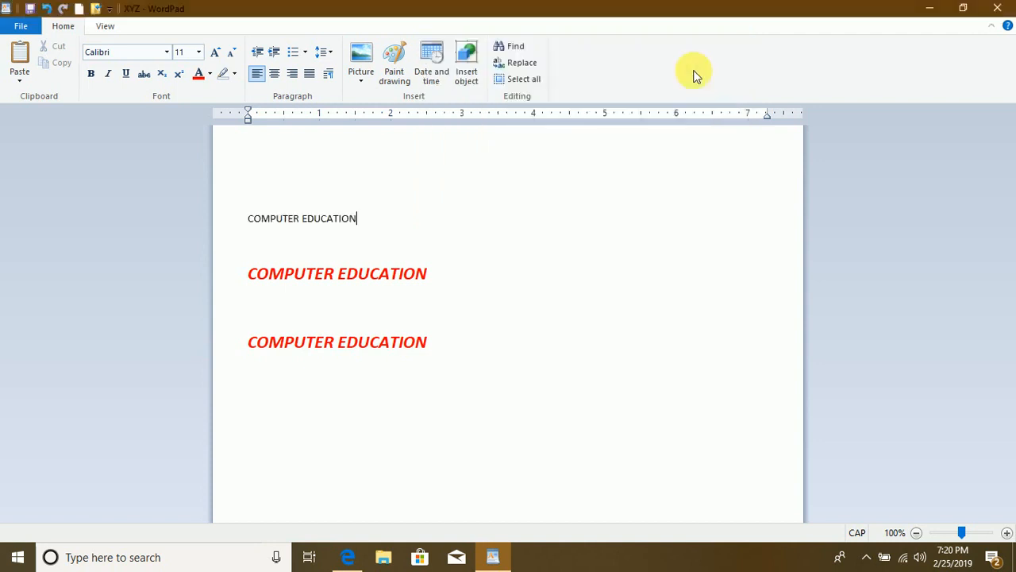
- Paste another formatted COMPUTER EDUCATION copy on the blank line between the two red lines
left_click_drag(370, 220, 249, 220)
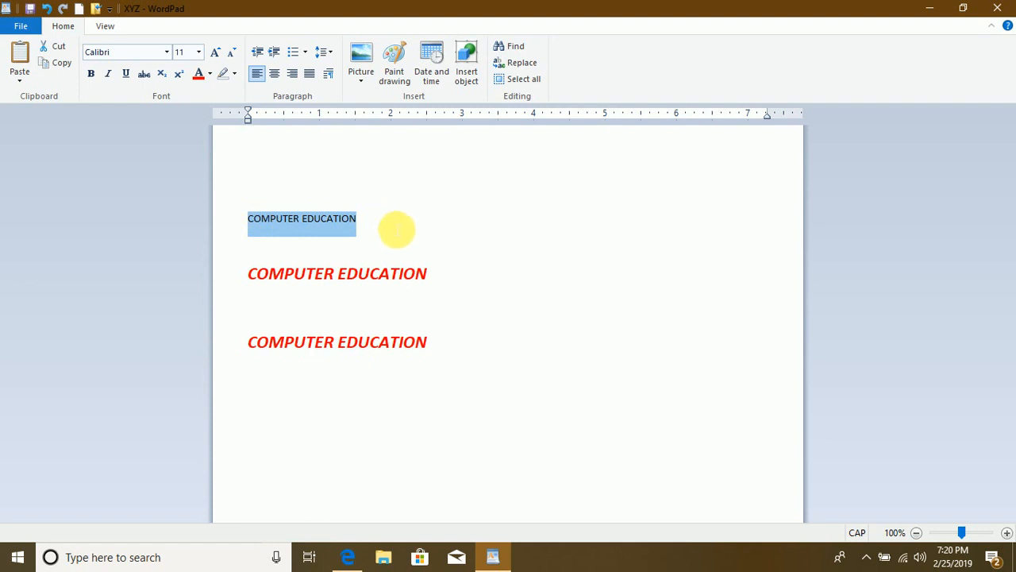
left_click_drag(453, 281, 297, 273)
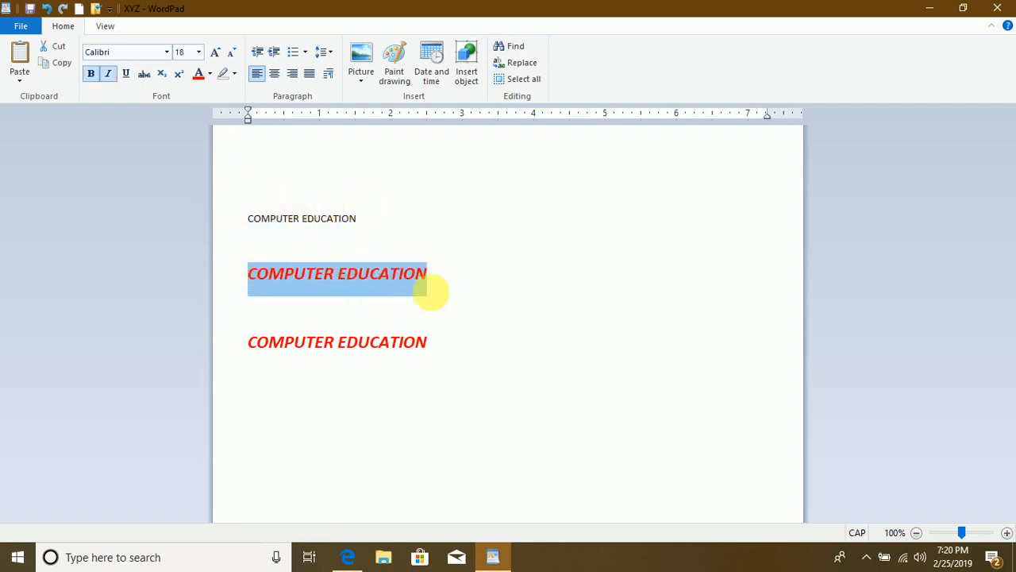
left_click(390, 303)
left_click(17, 62)
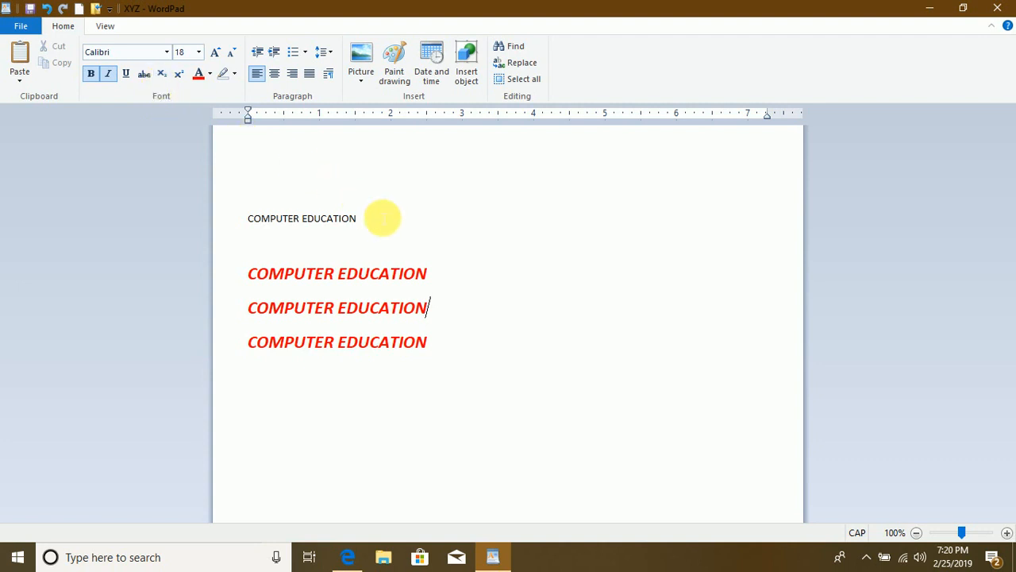
- Try Berlin Sans FB Demi on the plain COMPUTER EDUCATION line, set its size to 20 and change its font to Bauhaus 93
left_click_drag(358, 218, 249, 197)
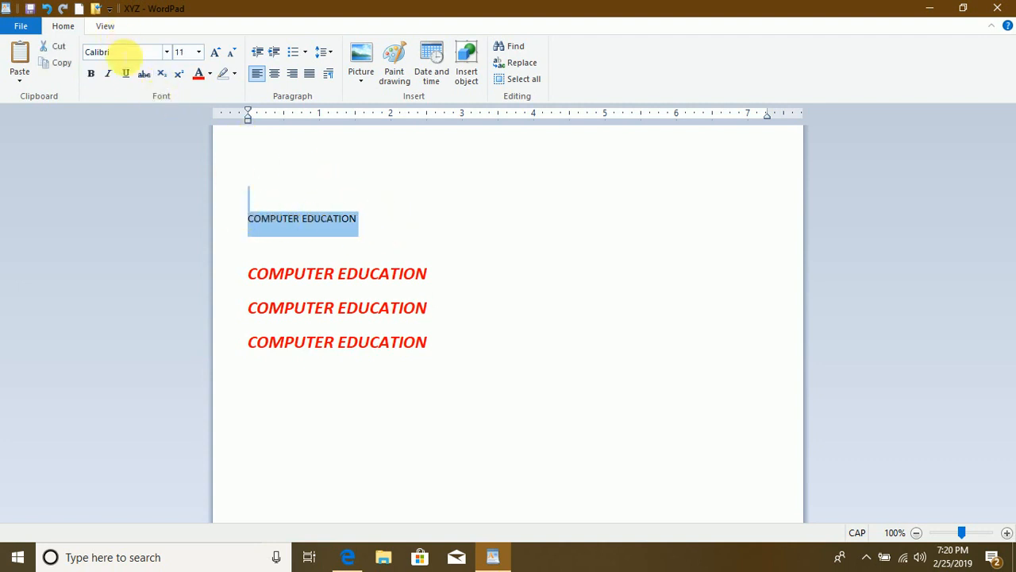
left_click(167, 52)
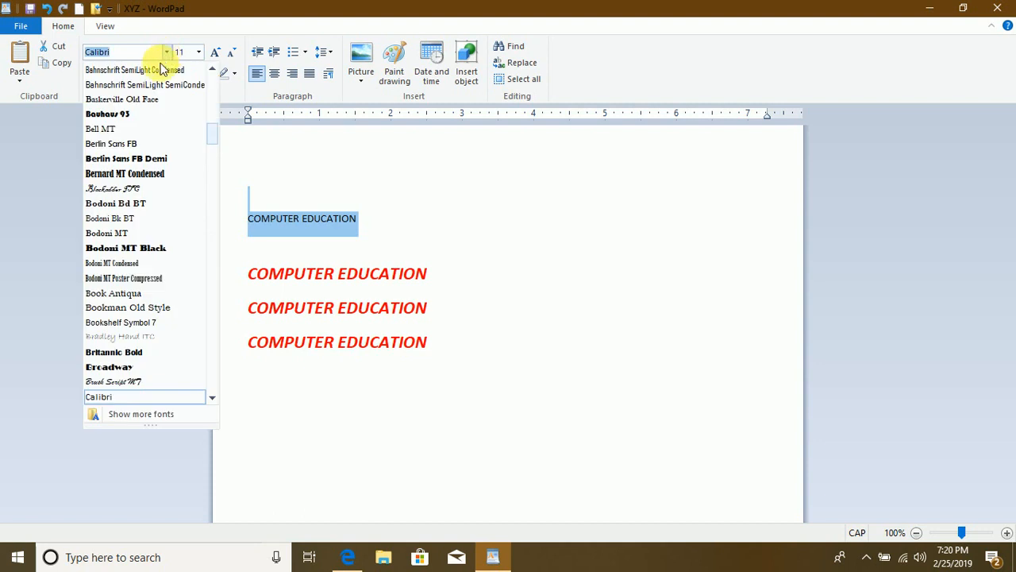
left_click(143, 159)
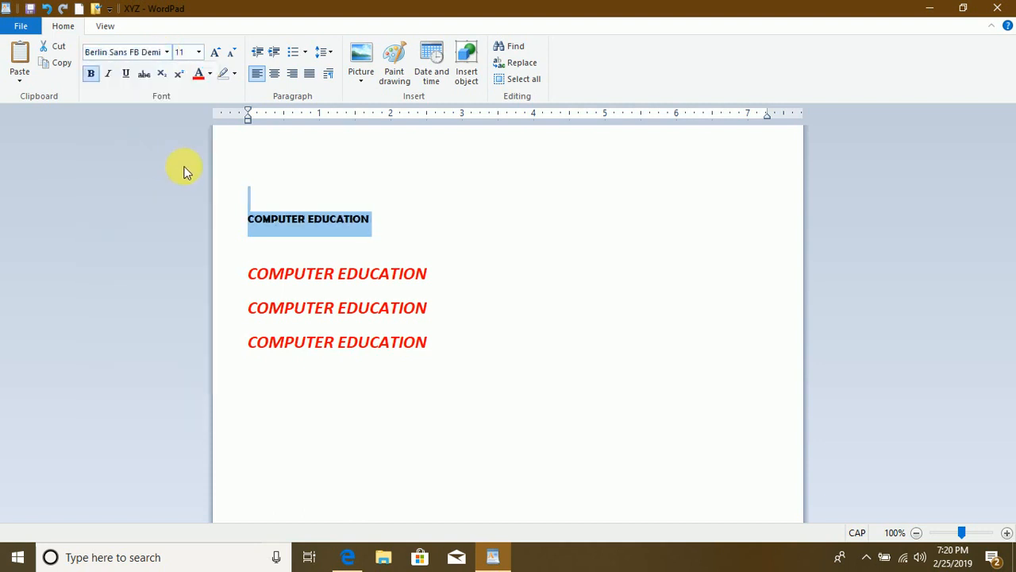
left_click(199, 53)
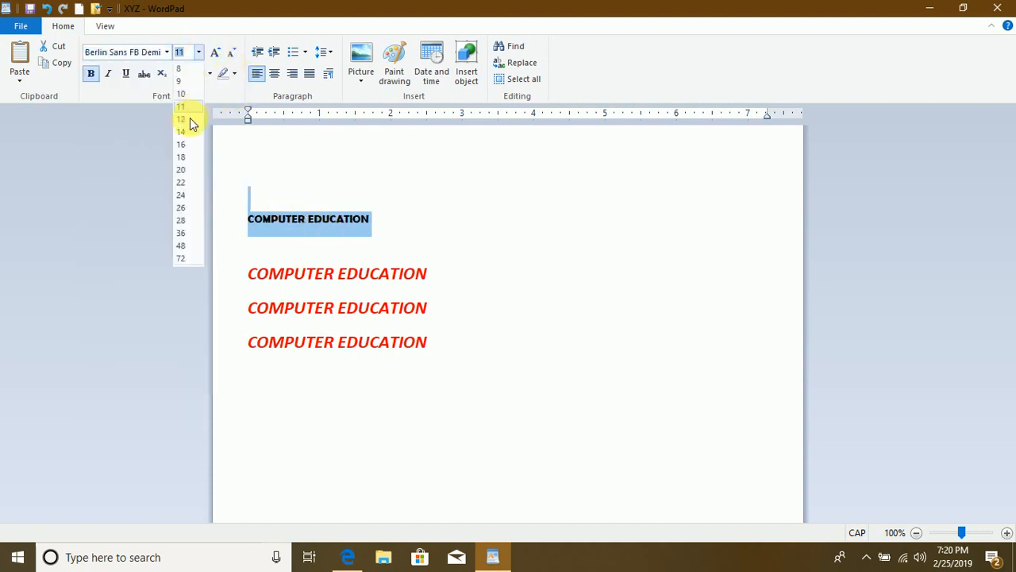
left_click(183, 170)
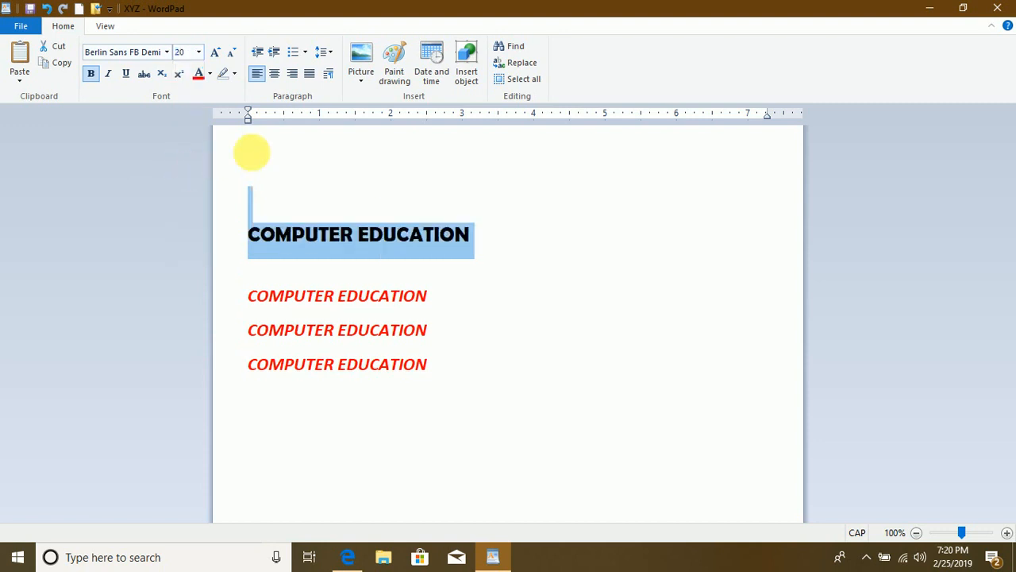
left_click(166, 52)
left_click(111, 351)
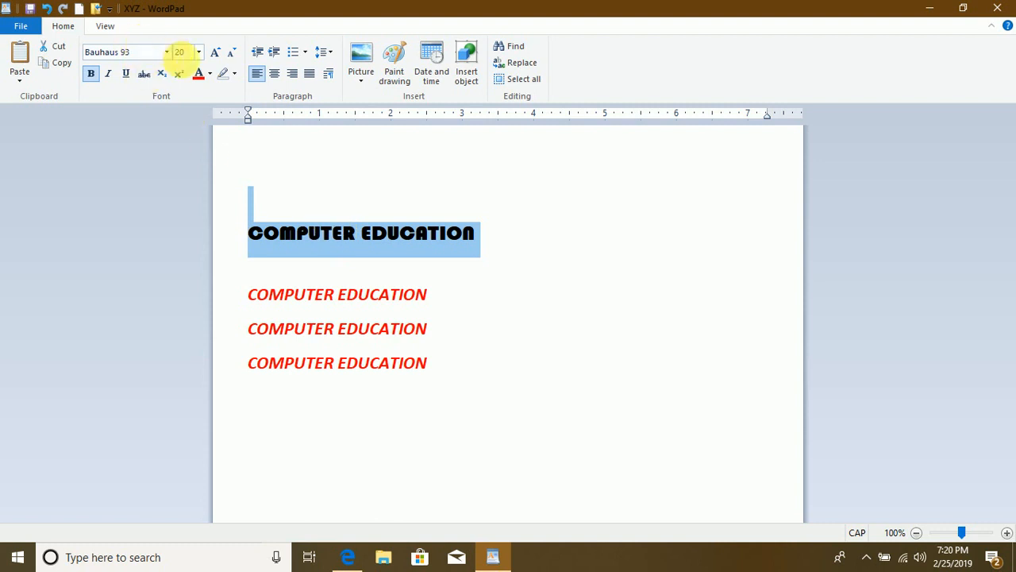
- Grow the selected COMPUTER EDUCATION heading stepwise to size 48 and shrink it back to size 24
left_click(216, 54)
left_click(216, 54)
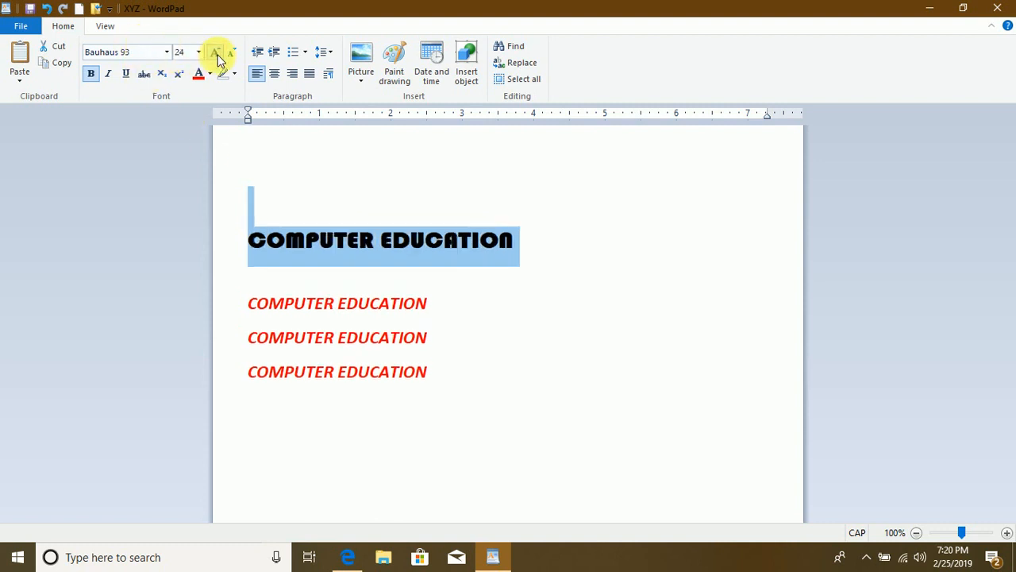
left_click(217, 54)
left_click(217, 55)
left_click(216, 55)
left_click(218, 54)
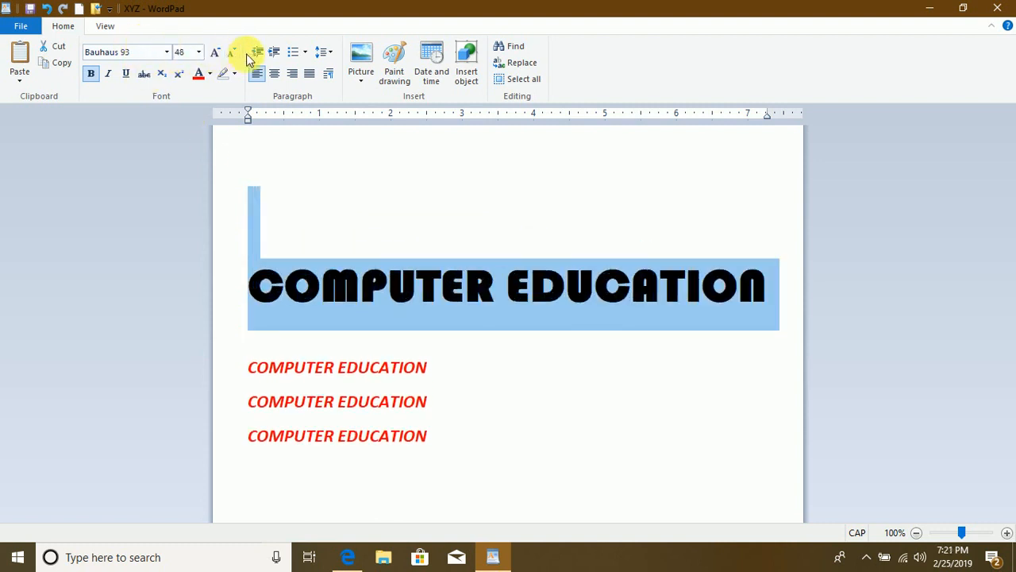
left_click(233, 54)
left_click(234, 54)
left_click(233, 54)
left_click(234, 54)
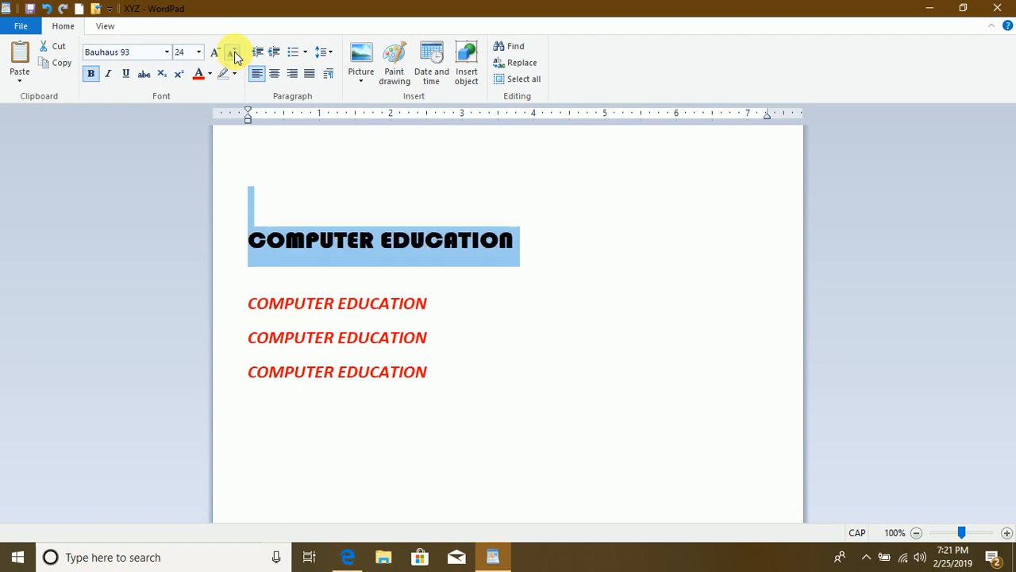
- Toggle bold repeatedly on the Bauhaus 93 heading, leaving bold turned off
left_click(92, 75)
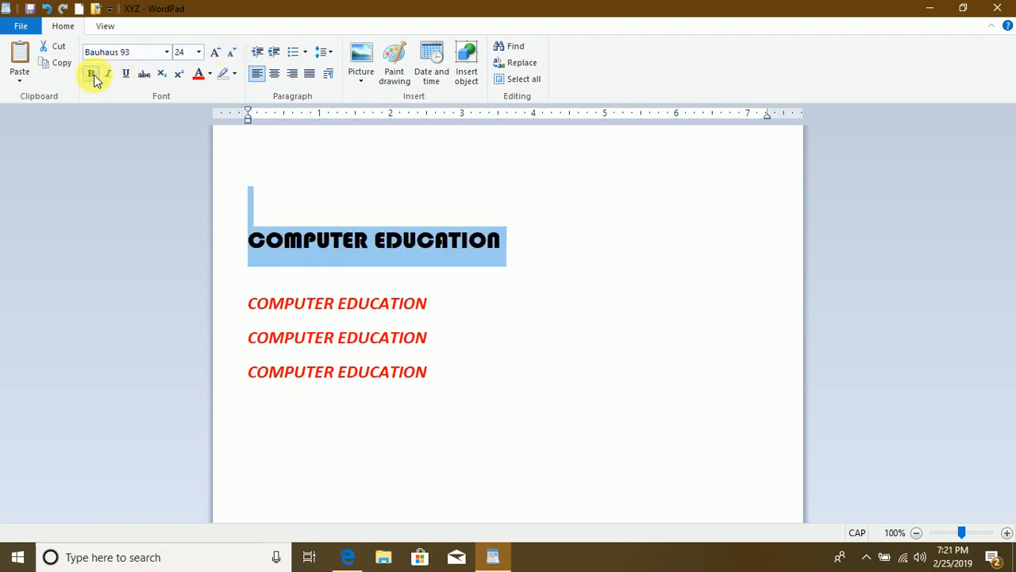
left_click(92, 74)
left_click(92, 74)
left_click(92, 74)
left_click(92, 75)
- Try italic on the Bauhaus 93 heading and turn it off again
left_click(110, 75)
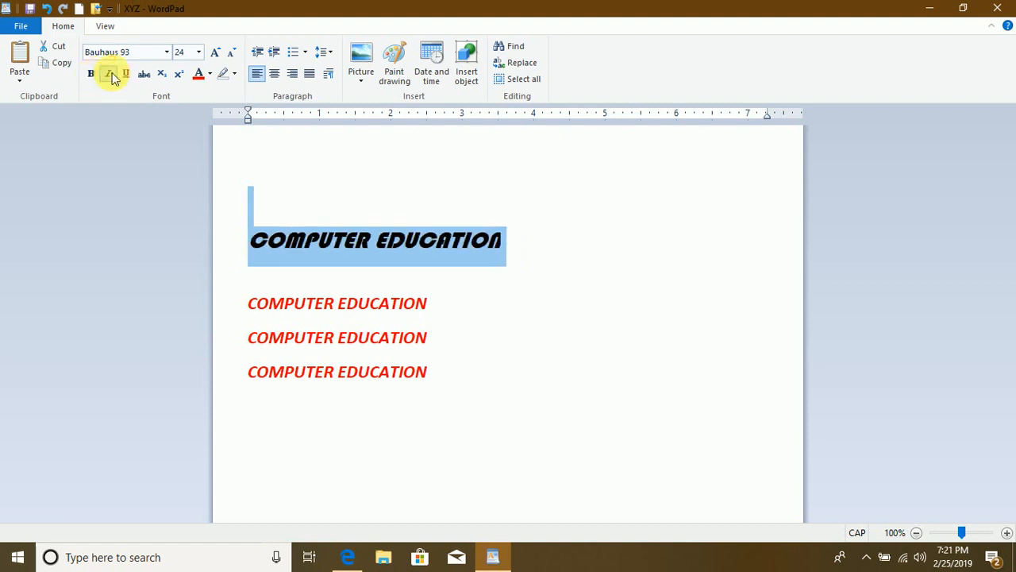
left_click(111, 75)
left_click(111, 74)
left_click(110, 75)
- Try underline and strikethrough on the Bauhaus 93 heading, turning each one off again
left_click(126, 75)
left_click(127, 76)
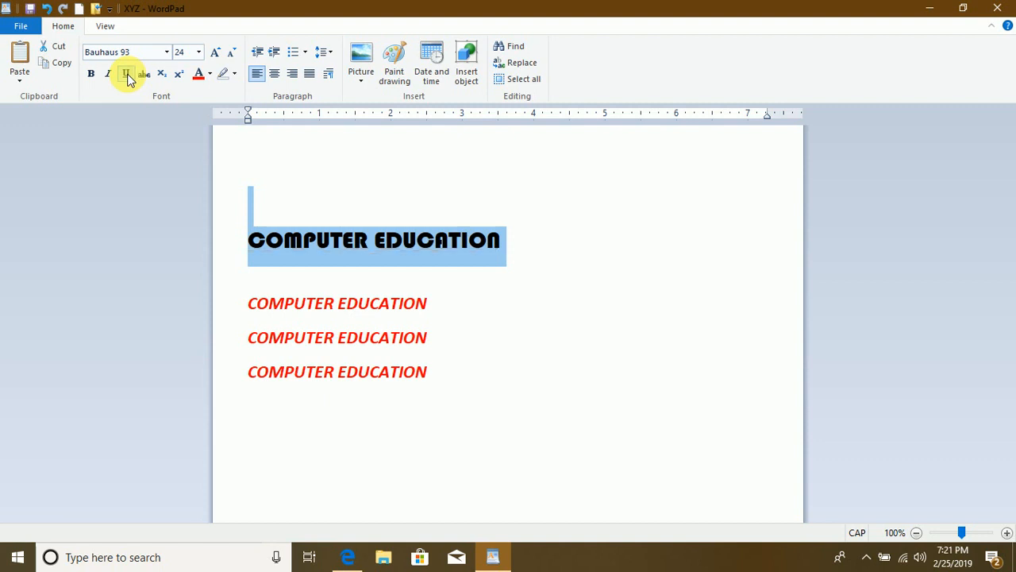
left_click(127, 75)
left_click(127, 75)
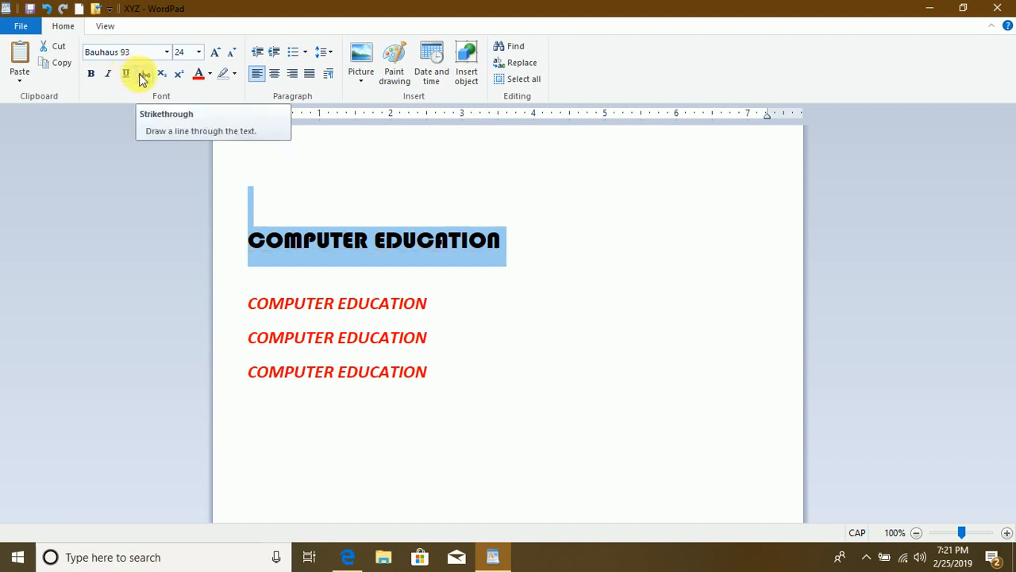
left_click(140, 75)
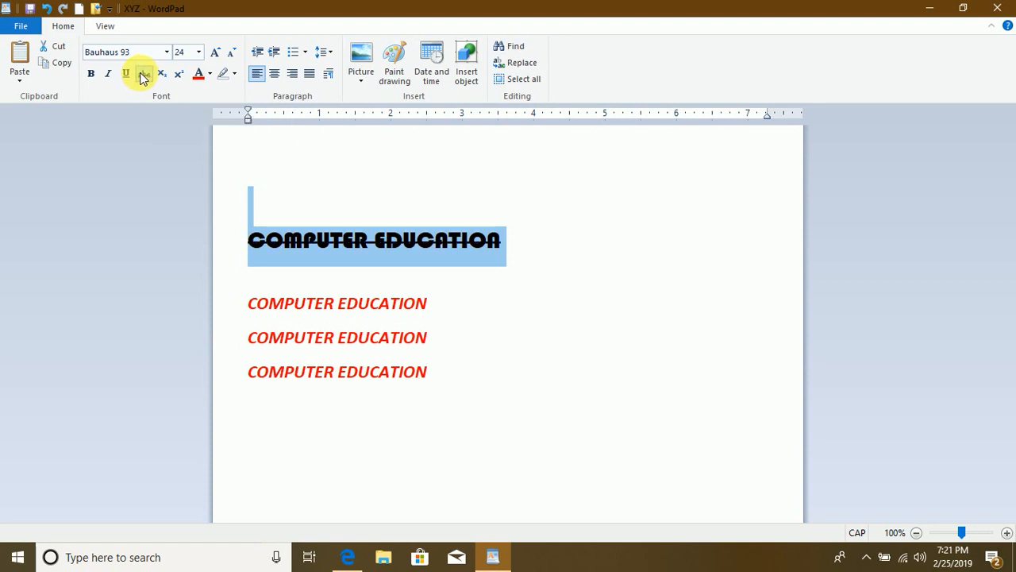
left_click(143, 75)
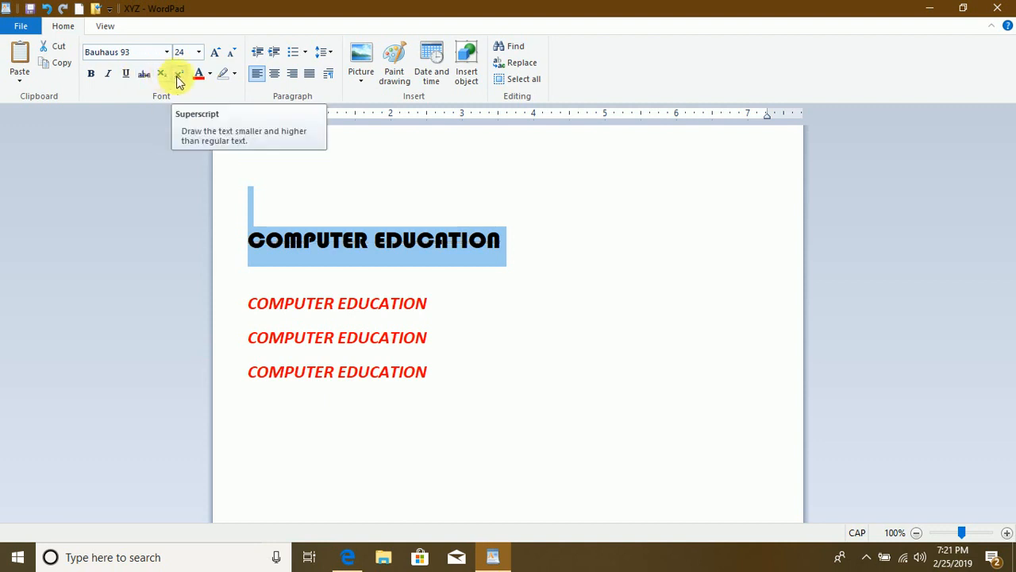
- Add a new line reading 102 below the last red COMPUTER EDUCATION line
left_click(465, 395)
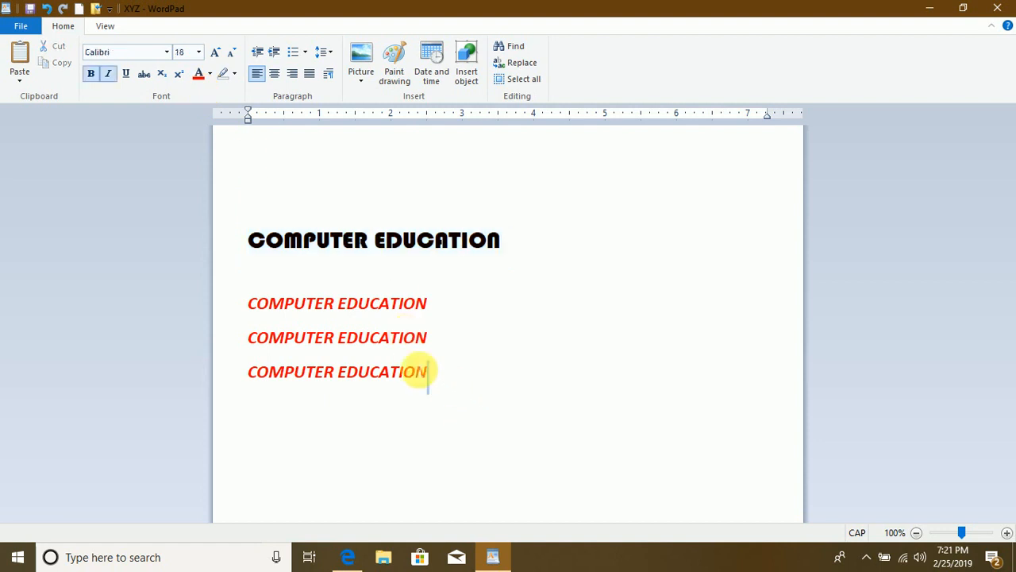
left_click_drag(415, 370, 268, 257)
left_click(462, 394)
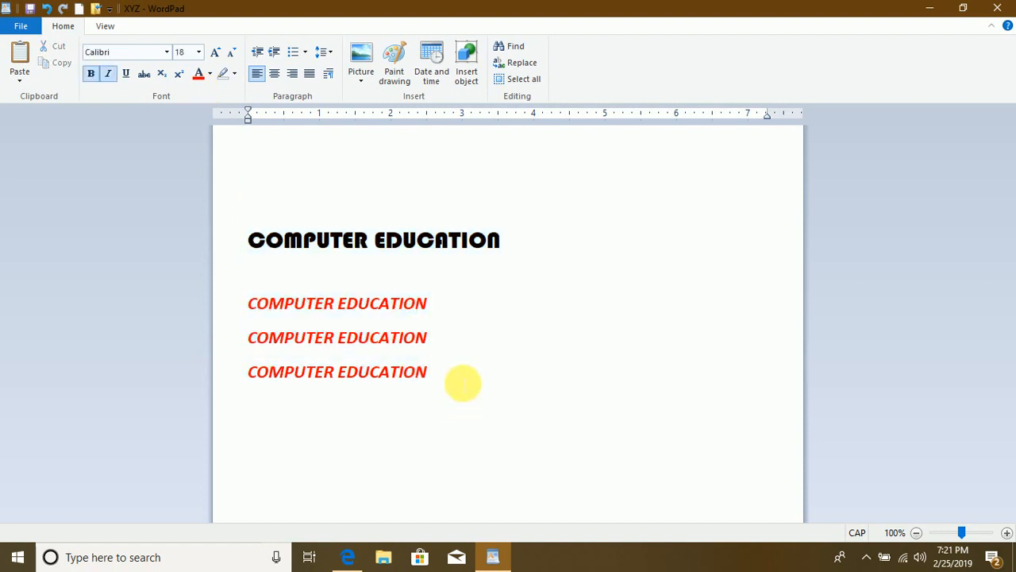
key("Return")
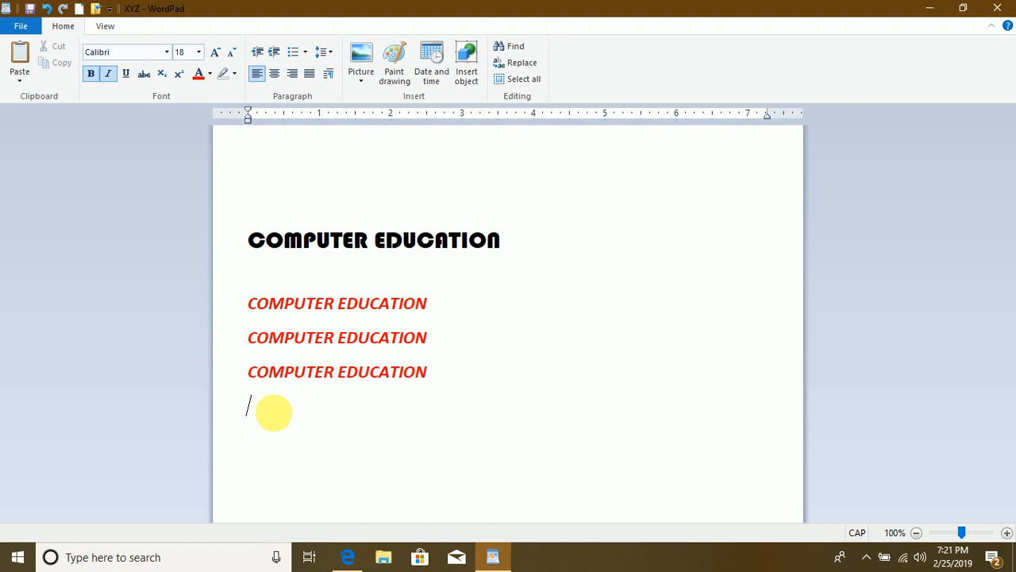
type("102")
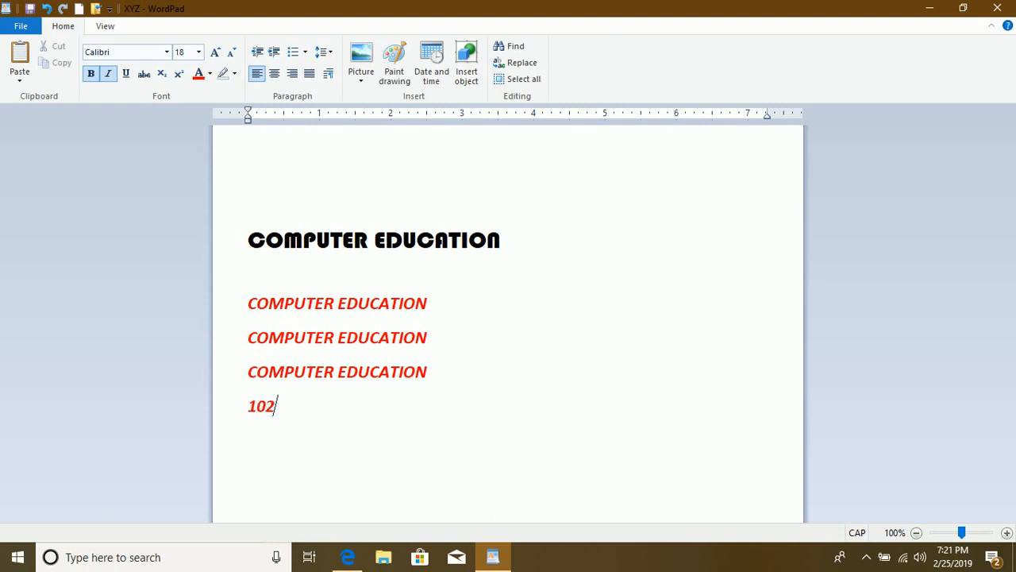
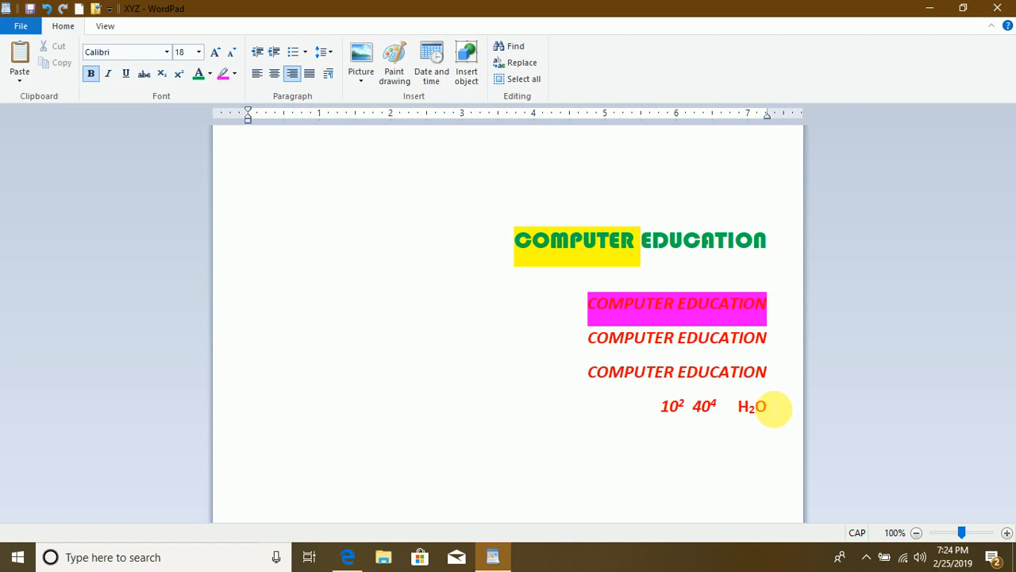
- Add the right-aligned lines SDFGDSGSDG and SDGSDGSDGDSG below the H2O line
type("GDSGSDG")
key("Return")
type("SDGSDGSDGDSG")
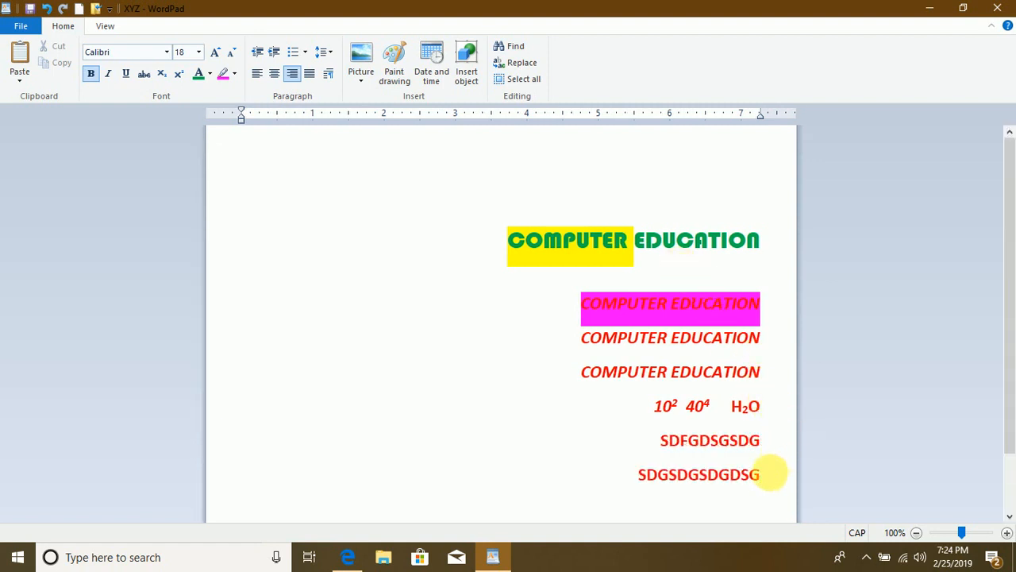
- Center the line SDGSDGSDGDSG on the page and place the cursor at its end
double_click(707, 470)
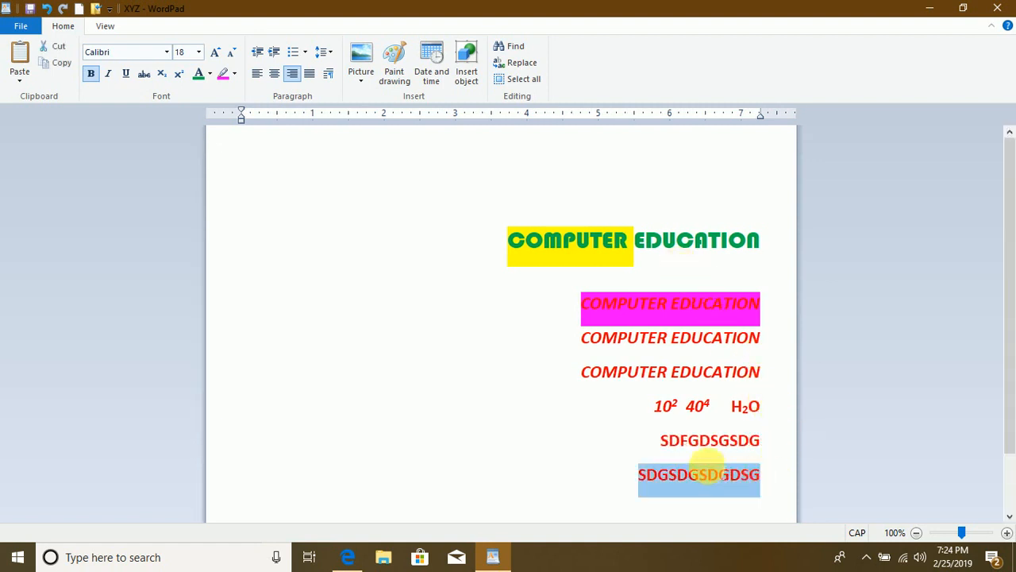
left_click(276, 73)
left_click(577, 476)
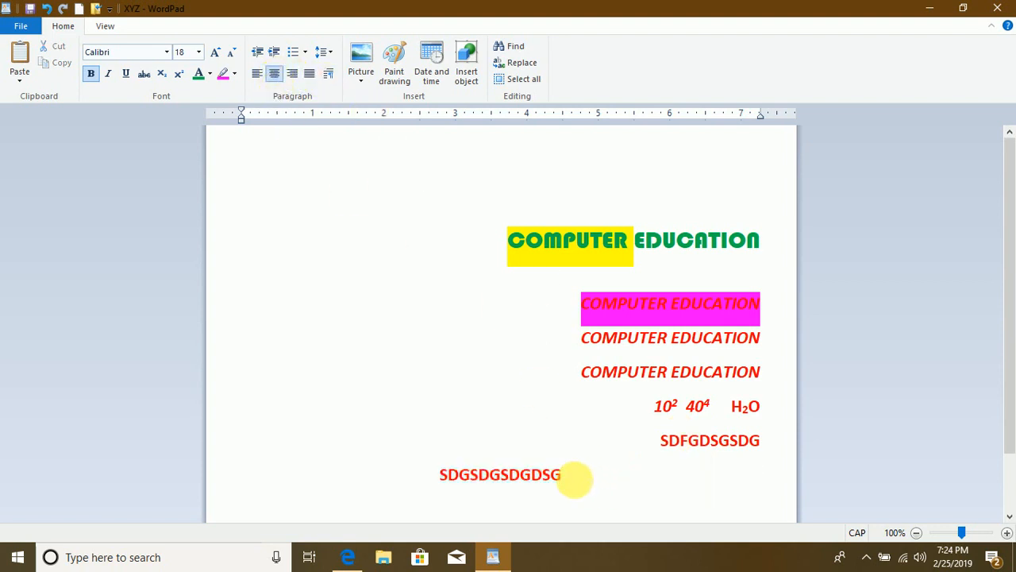
- Add two more centered lines, FDSDFSDF and DSFSDFSDF, at the document's end
key("Return")
type("FDSDFSDF")
key("Return")
type("DSFSDFSDF")
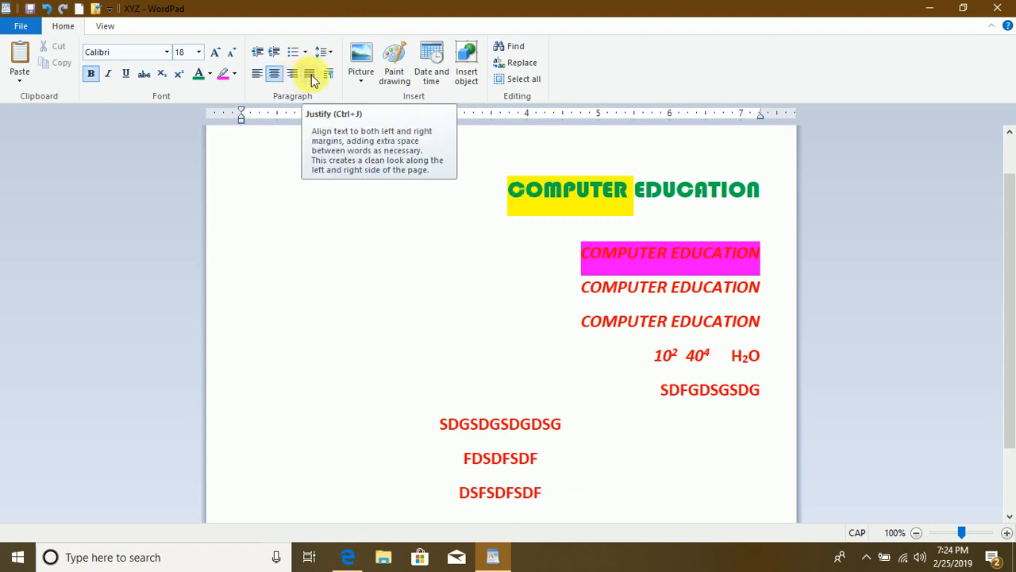
- Left-align all lines from the green COMPUTER EDUCATION heading through SDFGDSGSDG
left_click(278, 191)
left_click_drag(761, 389, 562, 208)
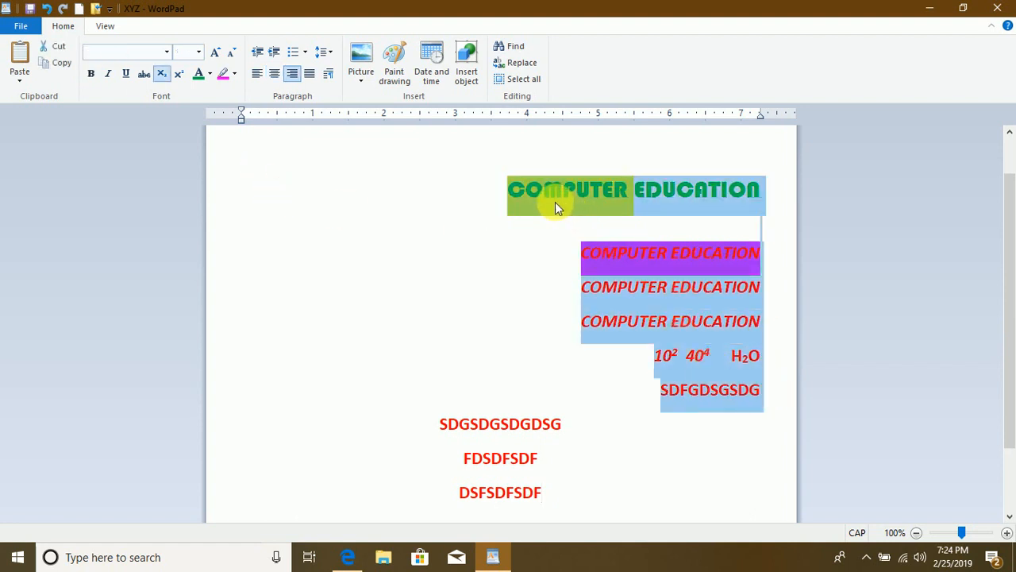
left_click(309, 73)
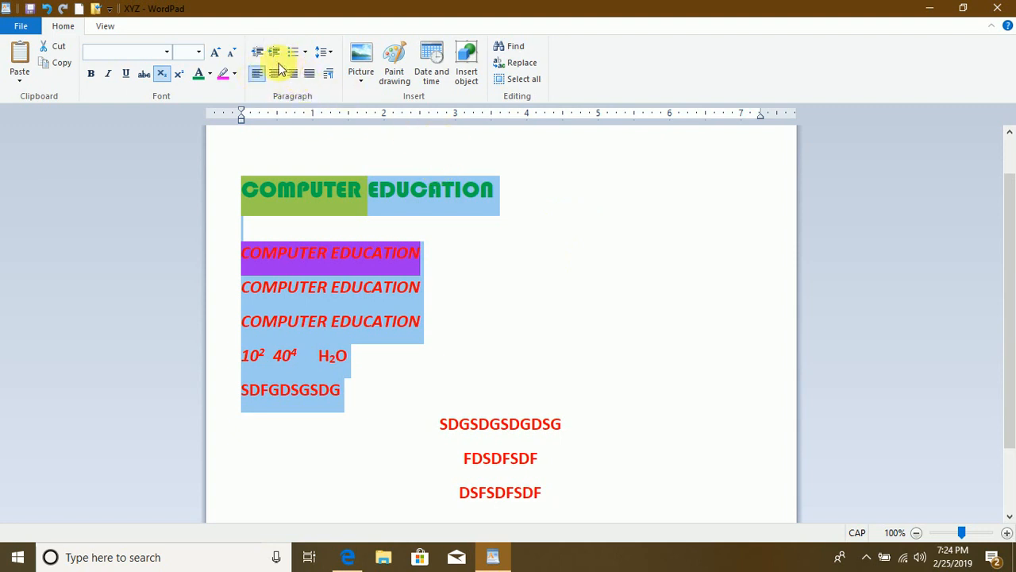
- Set the left indentation of the selected paragraphs to 1 inch in the paragraph settings
left_click(330, 75)
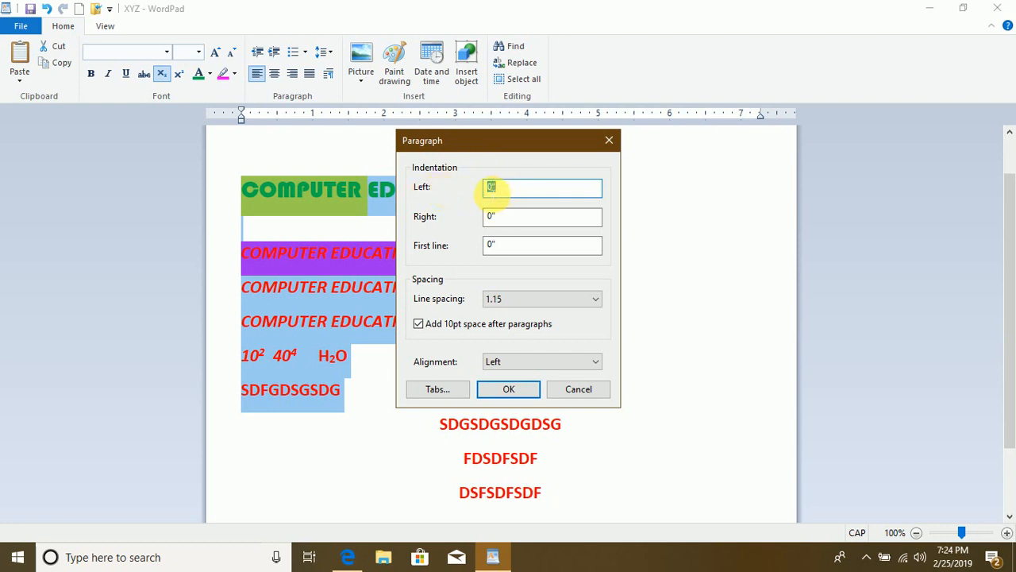
type("1")
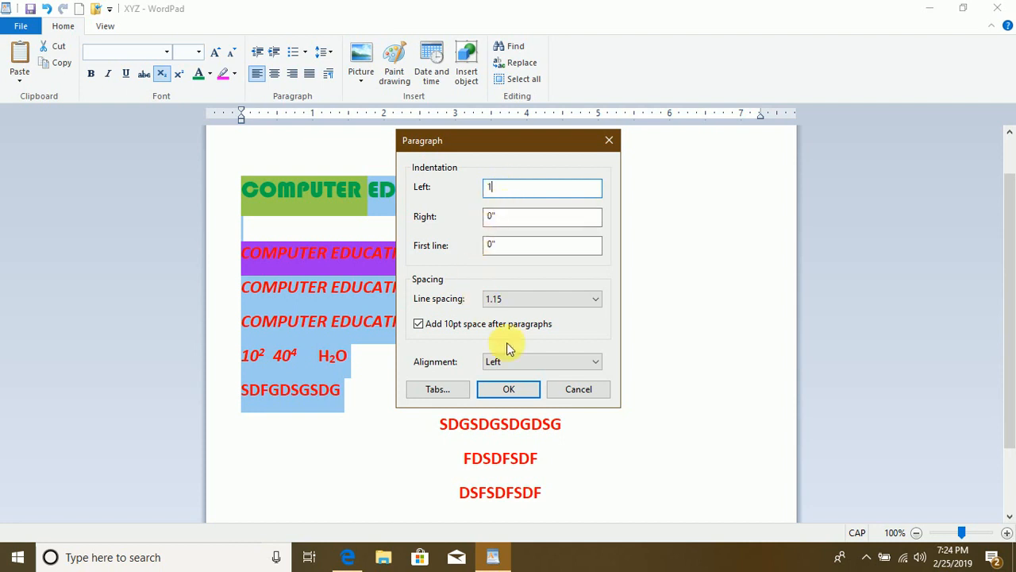
left_click(507, 389)
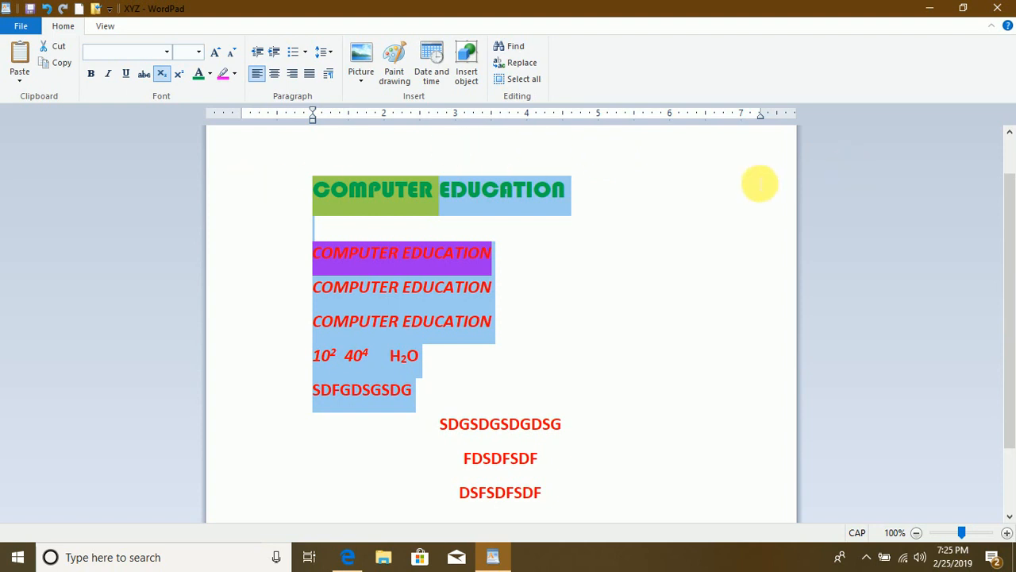
- Reset the left indentation of the selected paragraphs to 0 in the paragraph settings
left_click(329, 74)
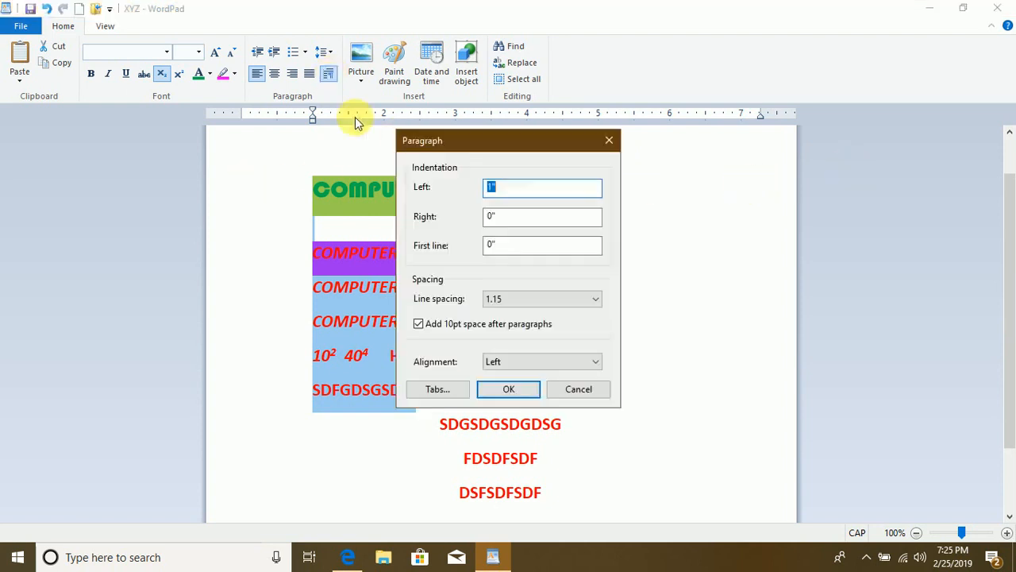
type("0")
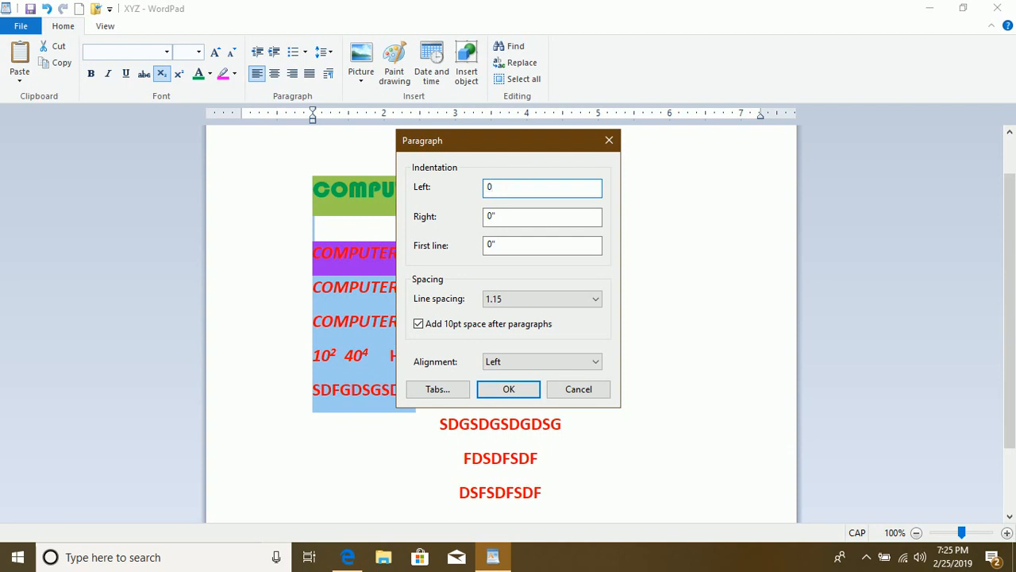
left_click(505, 389)
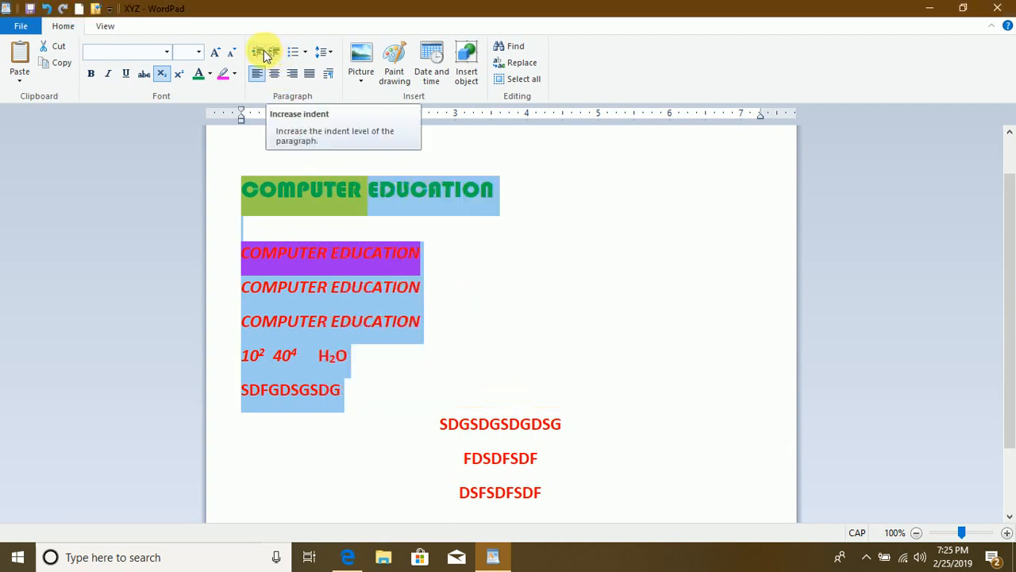
- Center the green COMPUTER EDUCATION heading and return it to left alignment
left_click(513, 208)
left_click(341, 176)
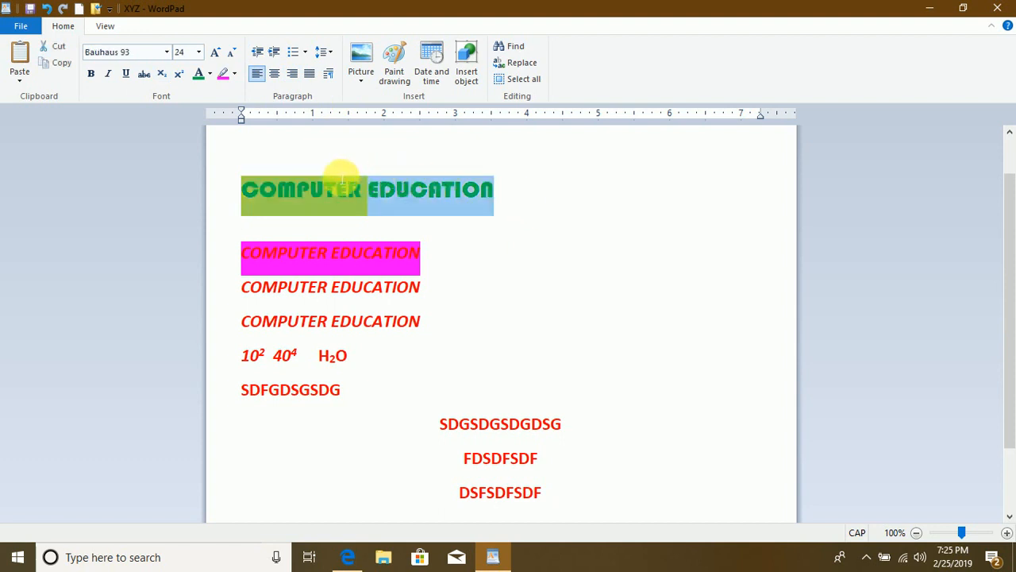
left_click(274, 74)
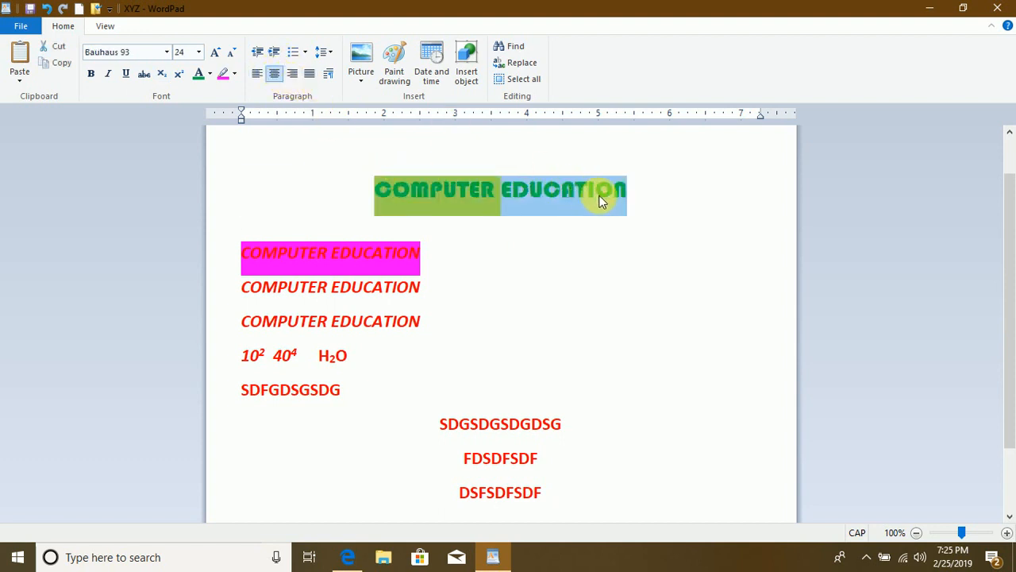
left_click(254, 76)
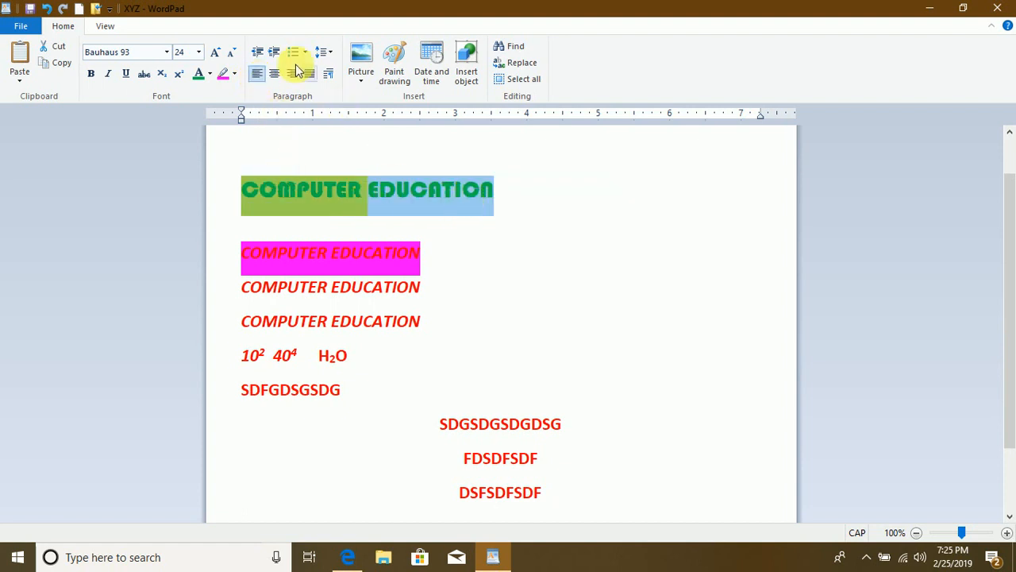
- Increase the green heading's indent step by step to the 4-inch mark on the ruler
left_click(273, 53)
left_click(273, 54)
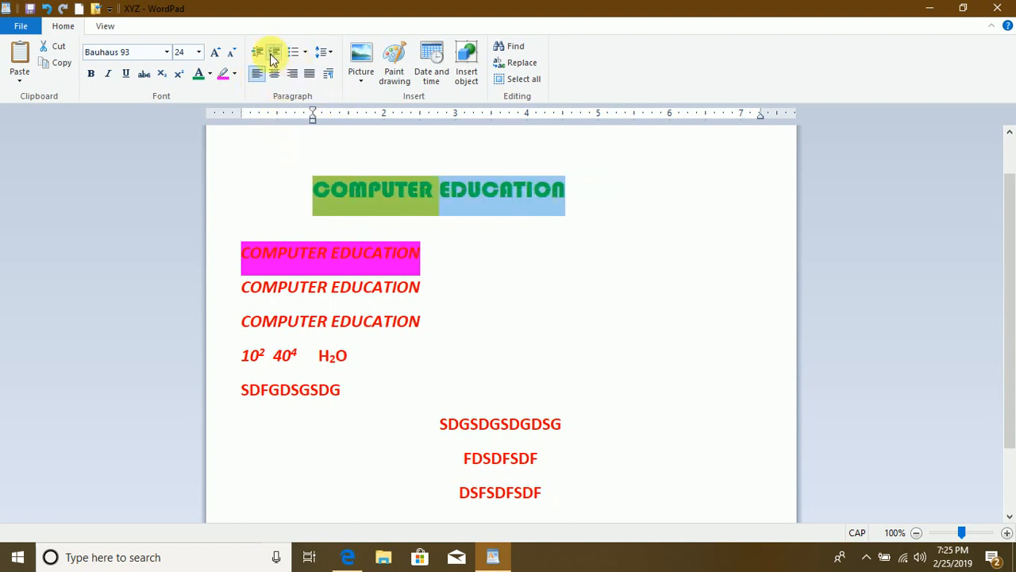
left_click(273, 54)
left_click(274, 54)
left_click(273, 54)
left_click(273, 54)
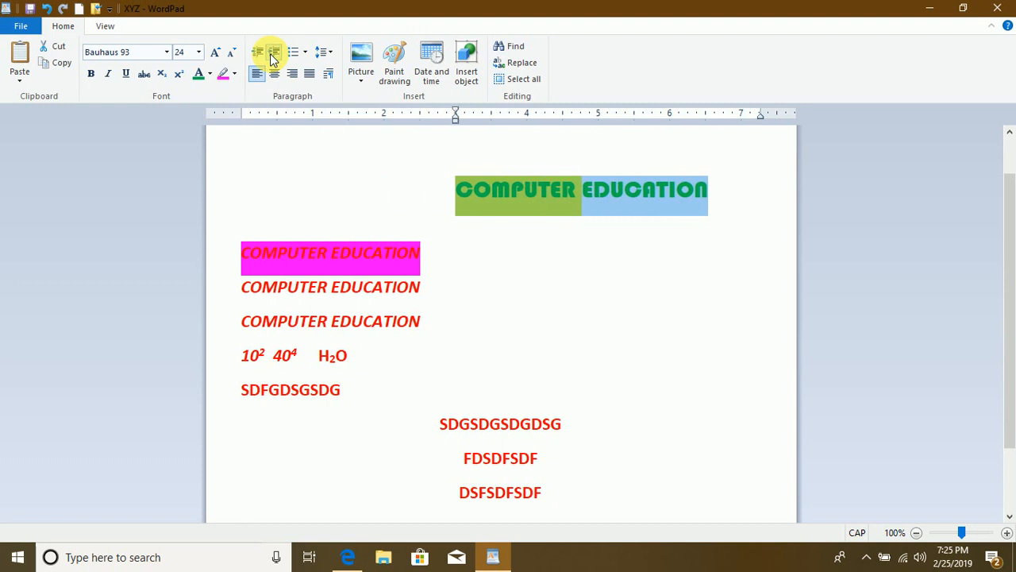
left_click(273, 54)
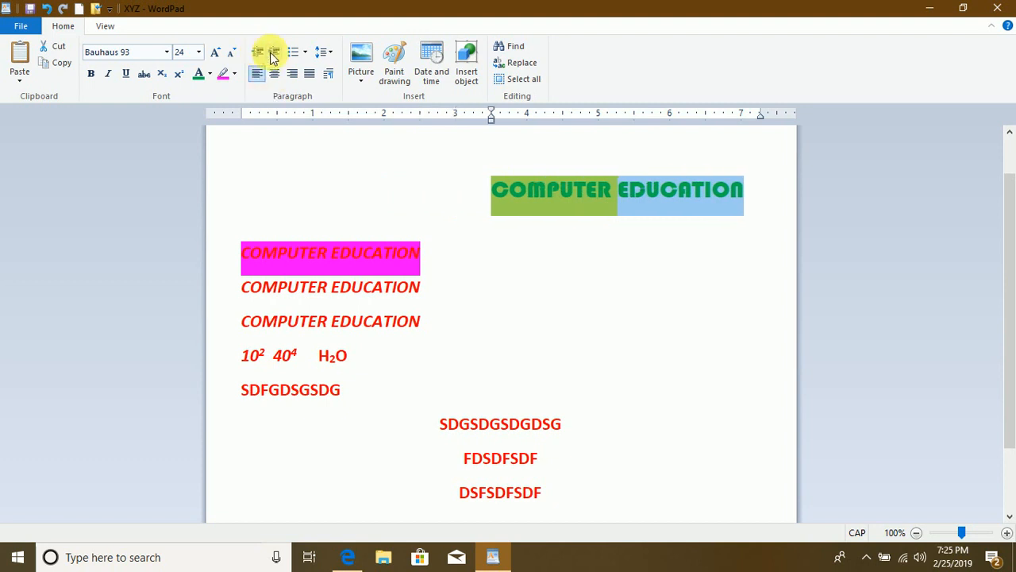
left_click(271, 56)
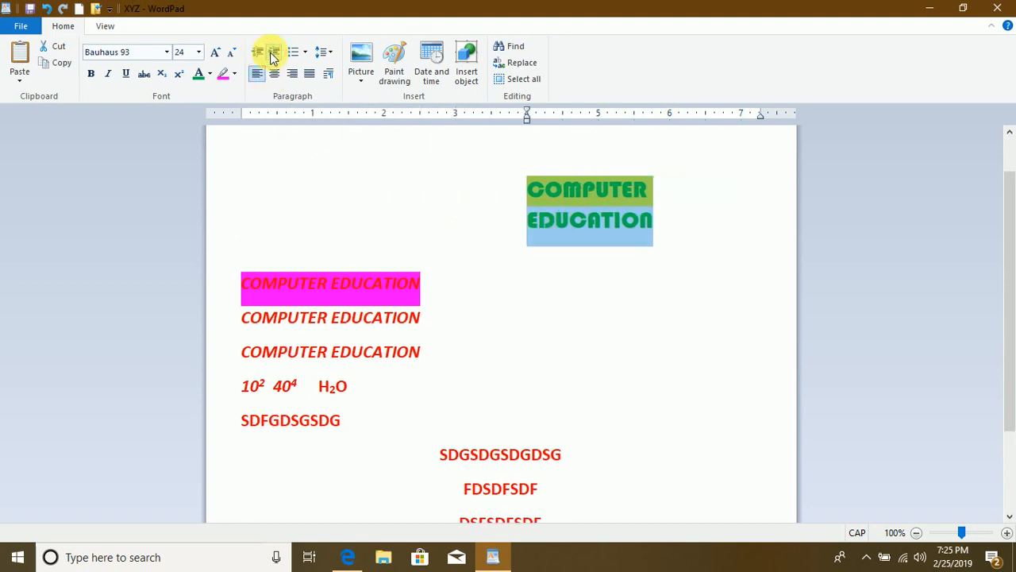
- Decrease the green heading's indent step by step back to the left margin
left_click(258, 54)
left_click(257, 53)
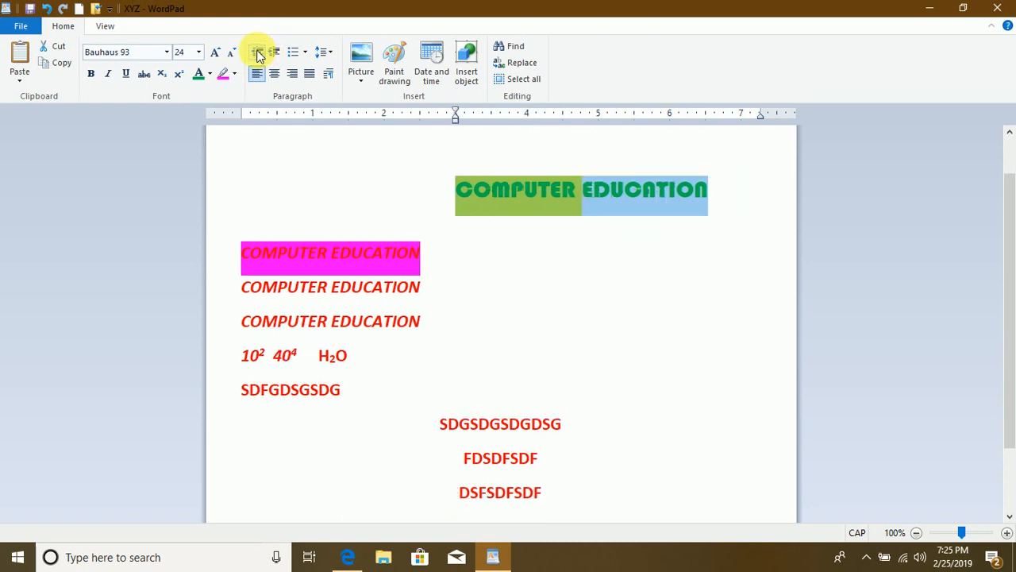
left_click(257, 53)
left_click(257, 53)
left_click(257, 54)
left_click(258, 54)
left_click(257, 53)
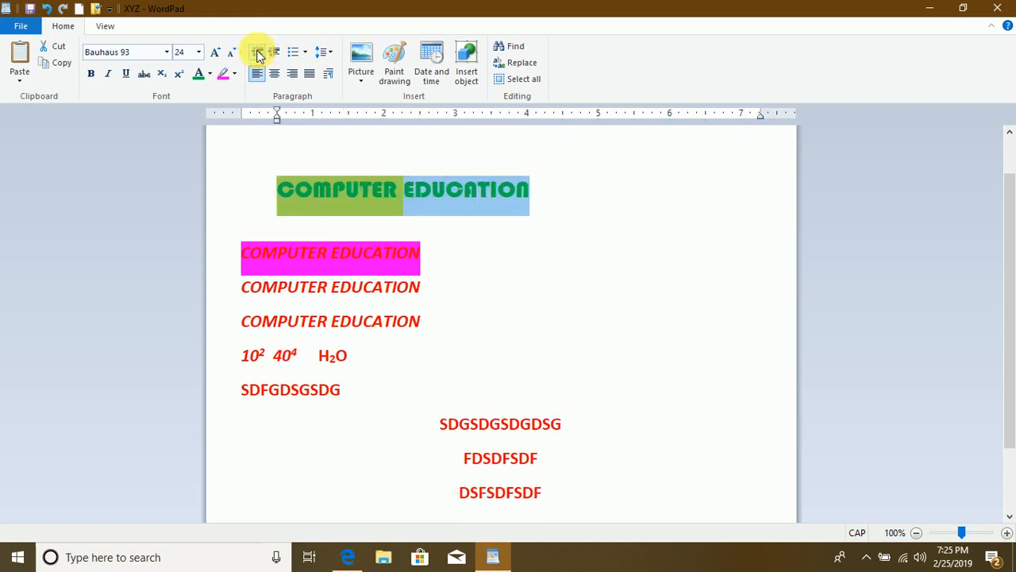
left_click(257, 53)
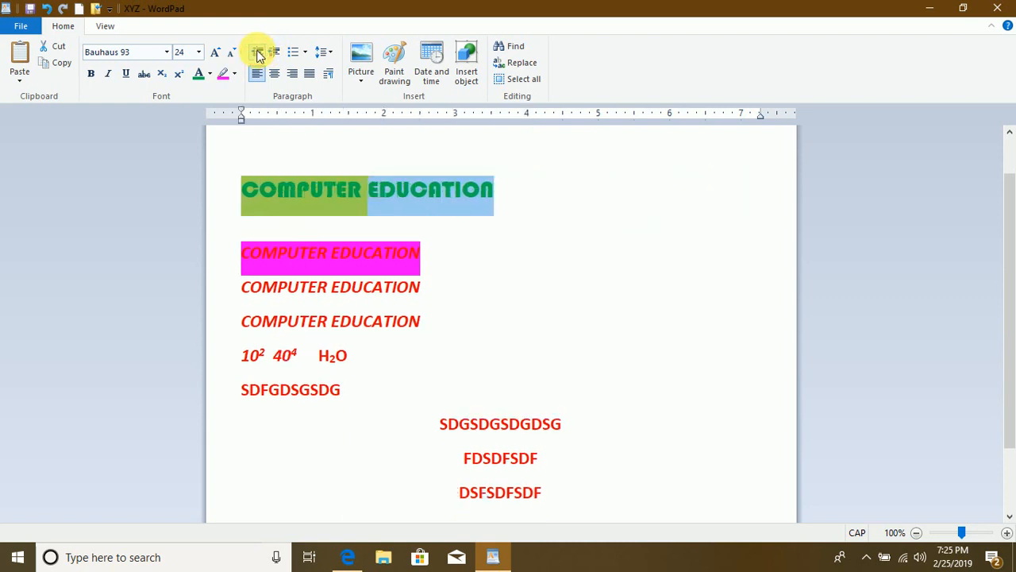
- Format the lines from the green heading through SDFGDSGSDG as a lowercase lettered list (a, b, c)
left_click(307, 52)
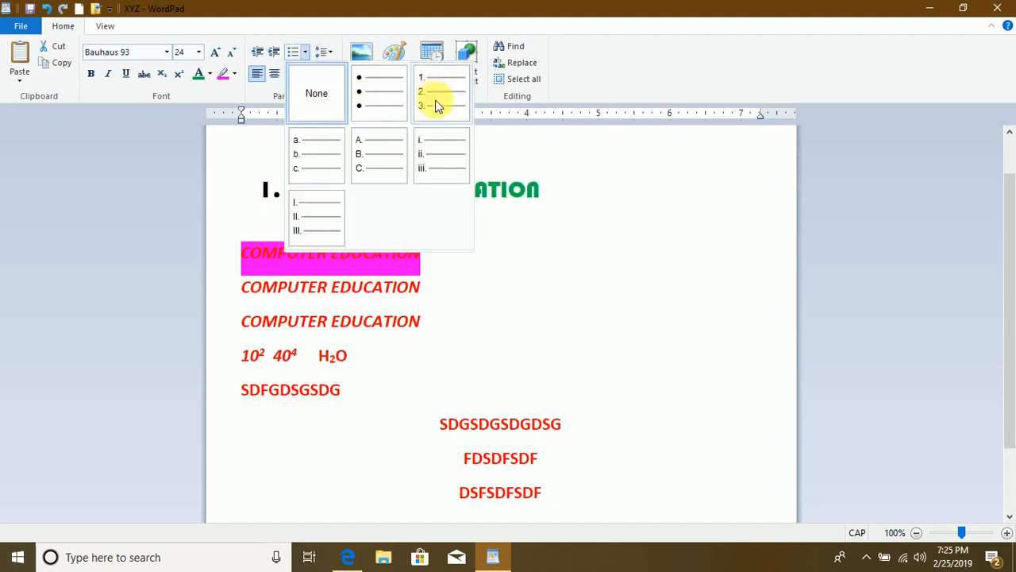
left_click(505, 299)
left_click_drag(376, 388, 272, 199)
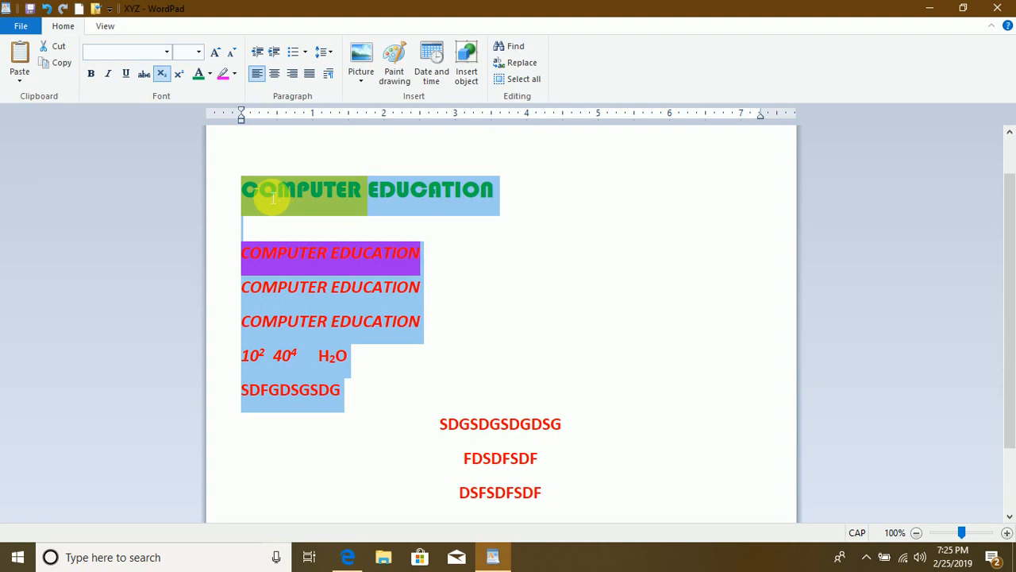
left_click(305, 52)
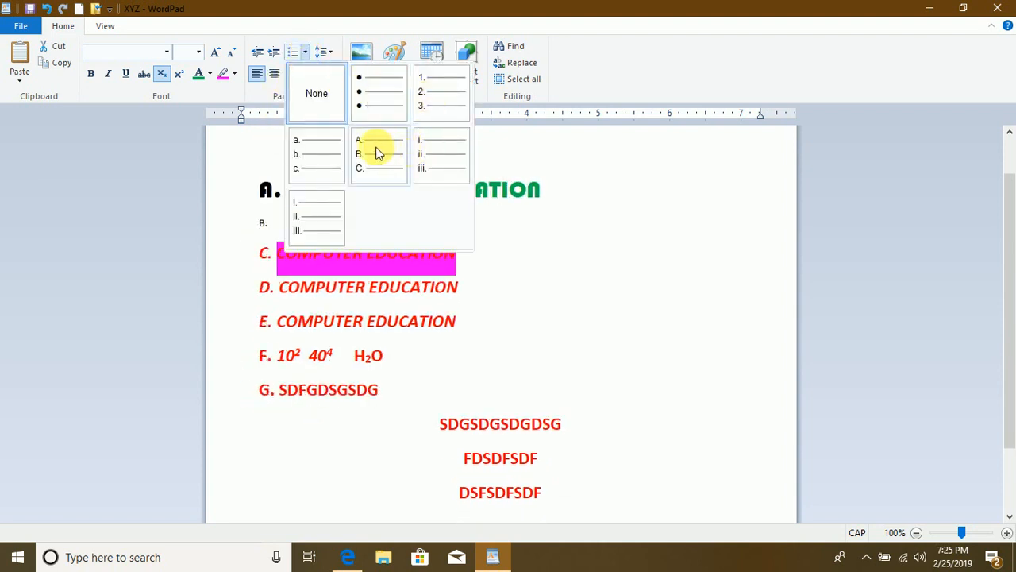
left_click(321, 154)
- Add the list items FDGDFG, DFGDFGDF and three items reading DFGDFGDFG after SDFGDSGSDG
left_click(399, 391)
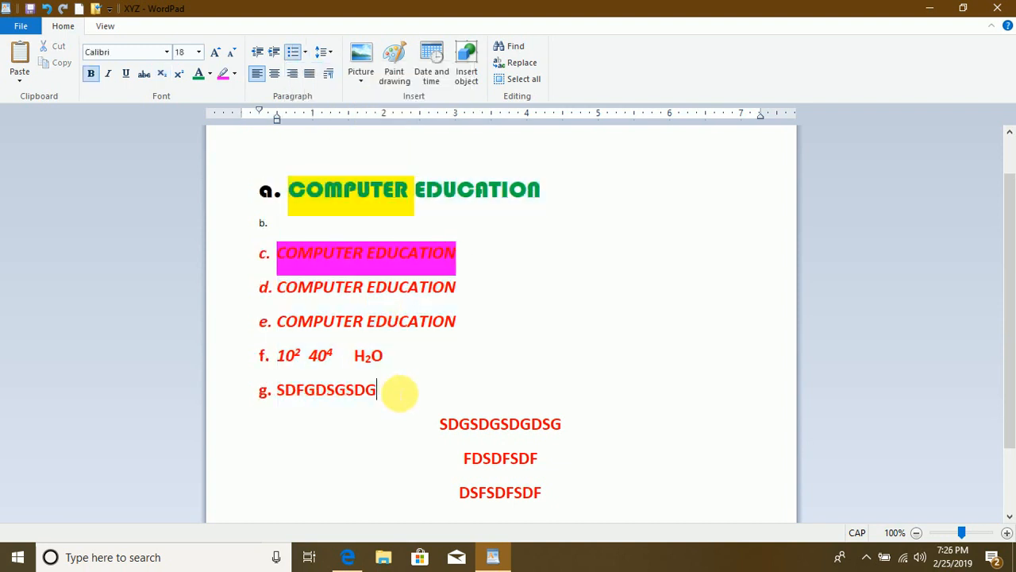
key("Return")
type("FDGDFG")
key("Return")
type("DFGDFGDF")
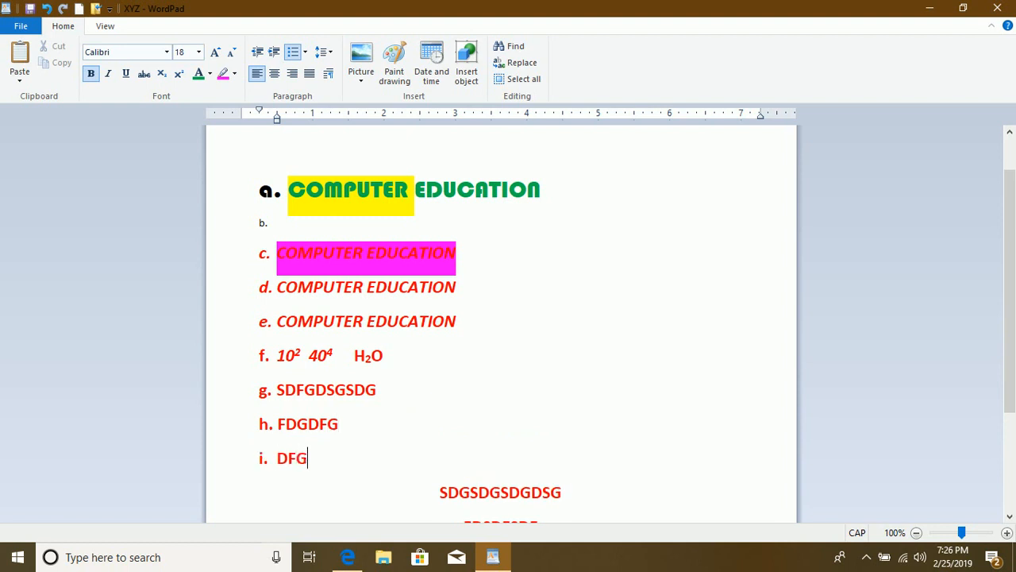
key("Return")
type("DFGDFGDFG")
key("Return")
type("DFGDFGDFG")
key("Return")
type("DFGDFGDFG")
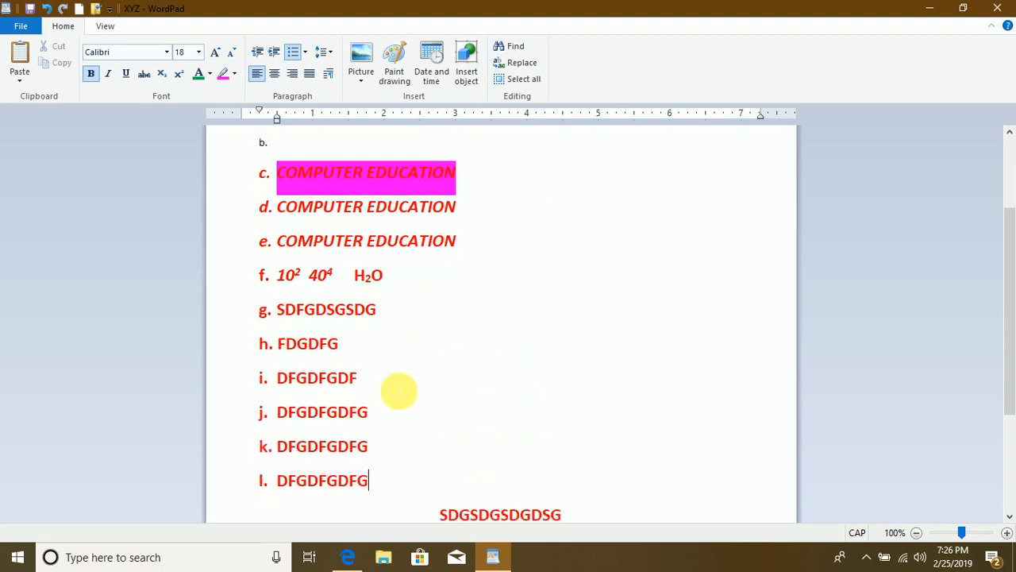
- Remove the list formatting from all lettered items except the last DFGDFGDFG
left_click_drag(379, 474, 258, 246)
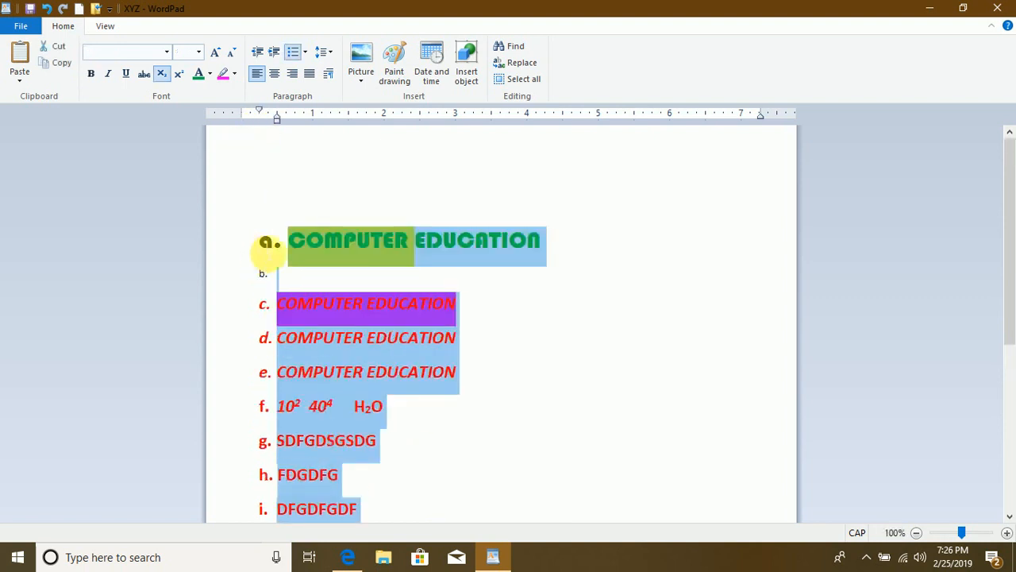
left_click(301, 54)
left_click(304, 53)
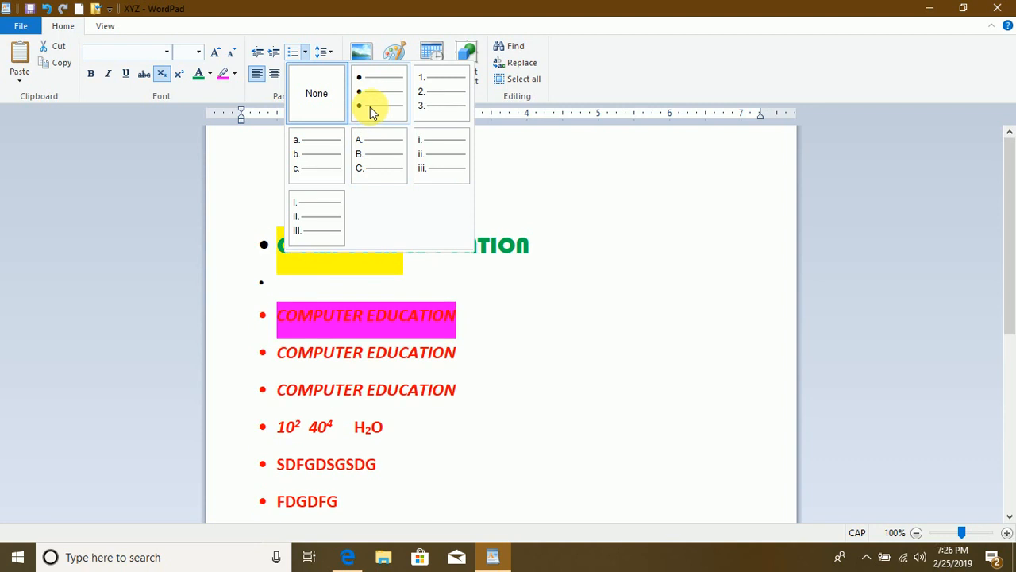
left_click(314, 103)
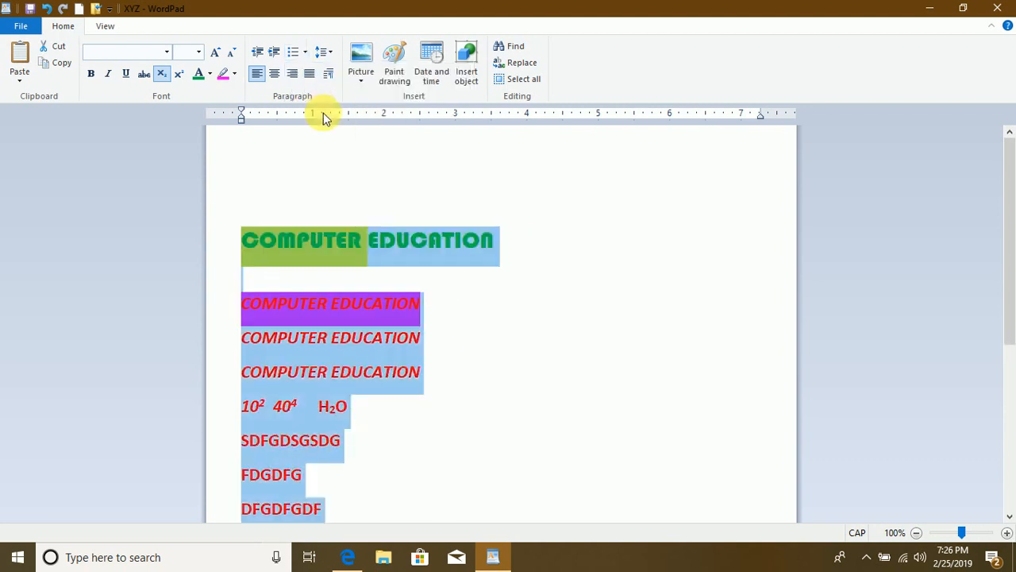
- Set the line spacing of the selected lines to 1.0 and then to 1.5
left_click(332, 57)
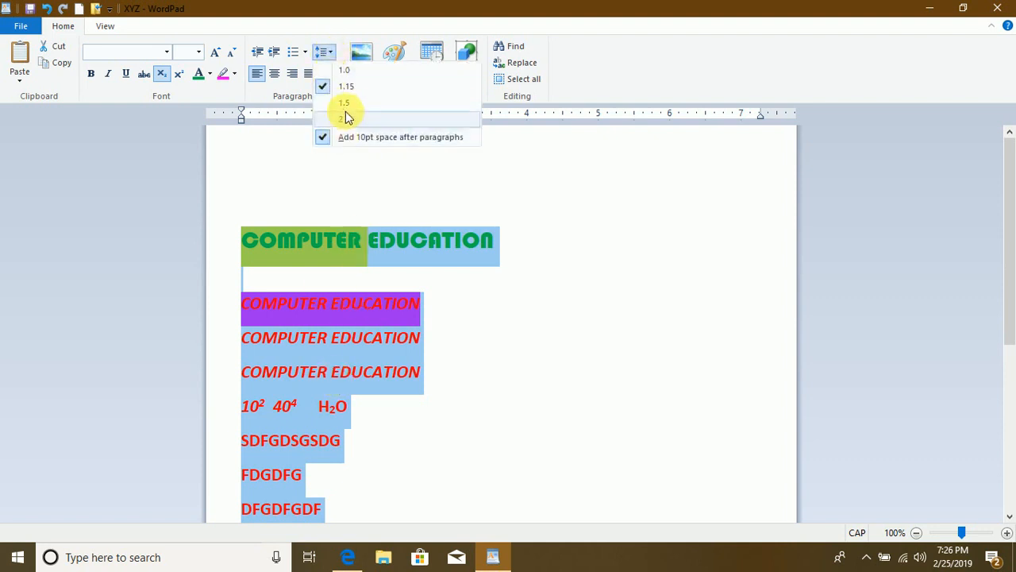
left_click(343, 71)
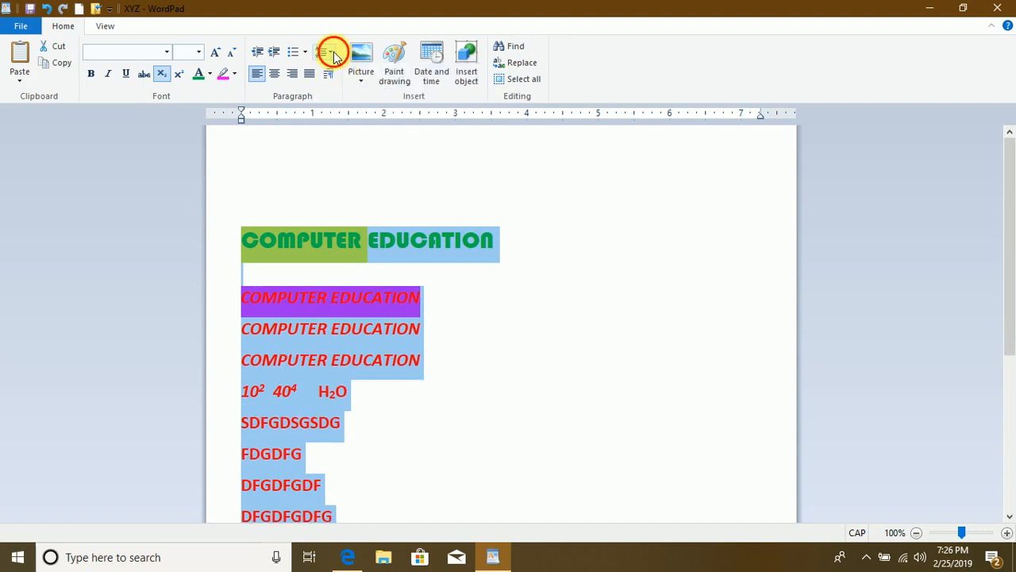
left_click(333, 57)
left_click(341, 102)
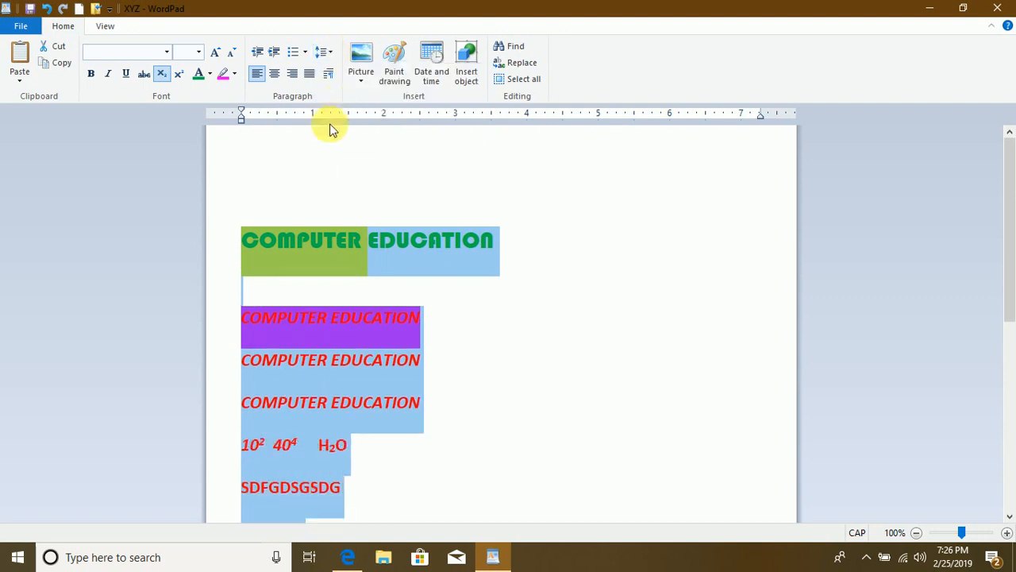
left_click(322, 297)
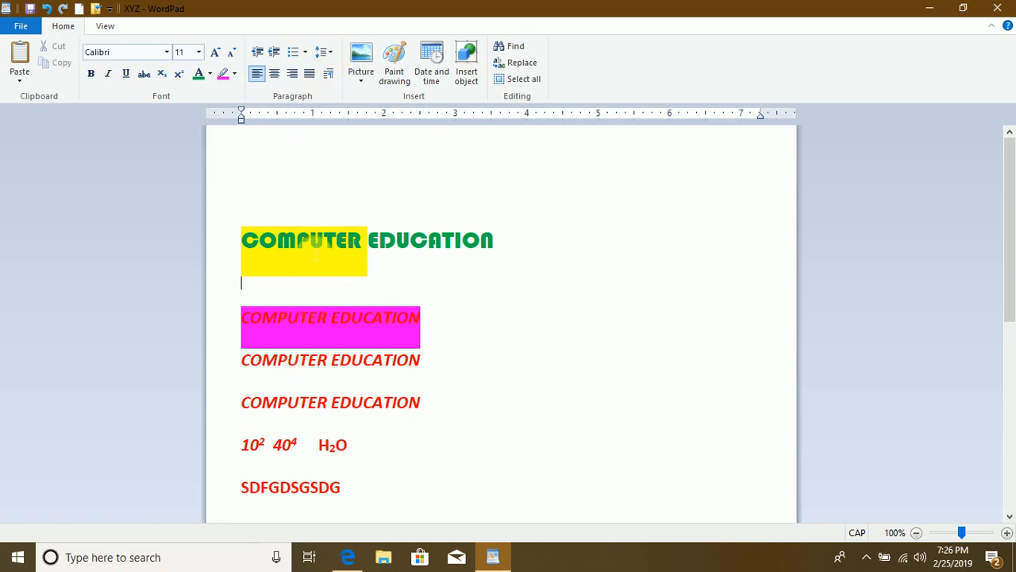
- Set the line spacing of the entire document to 1.0 and place the cursor after the magenta-highlighted line
key("ctrl+a")
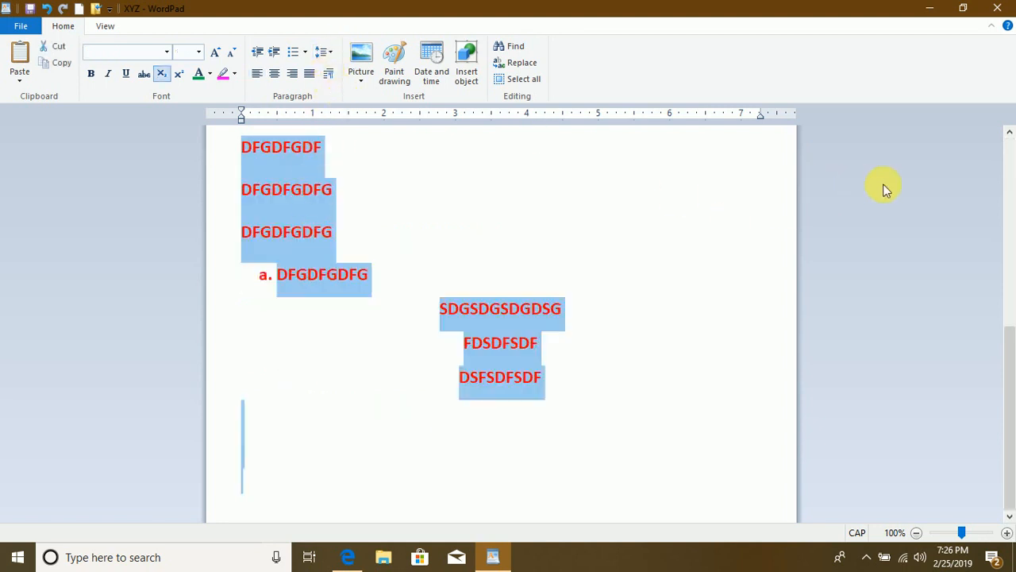
left_click(1009, 193)
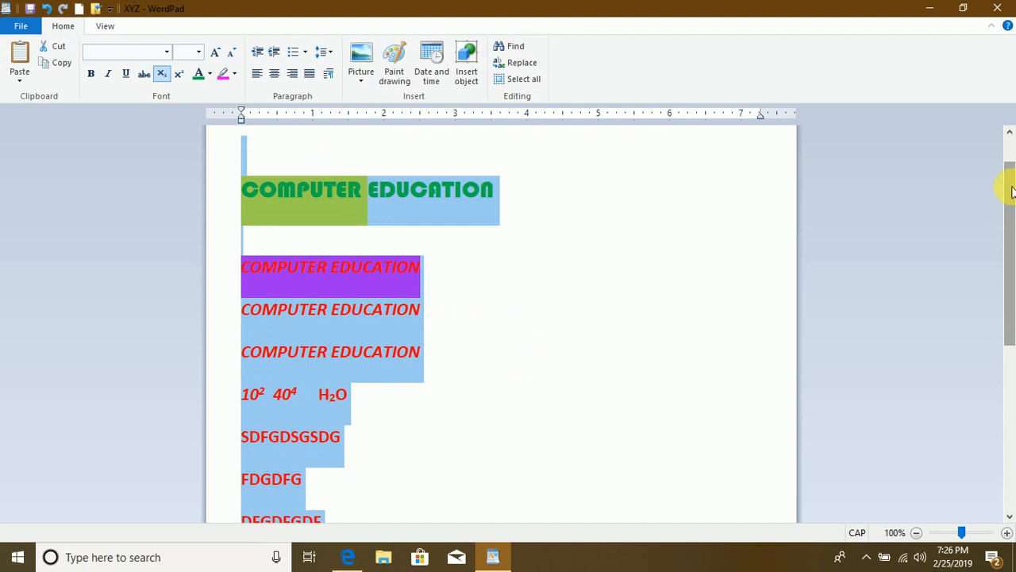
left_click(327, 53)
left_click(352, 77)
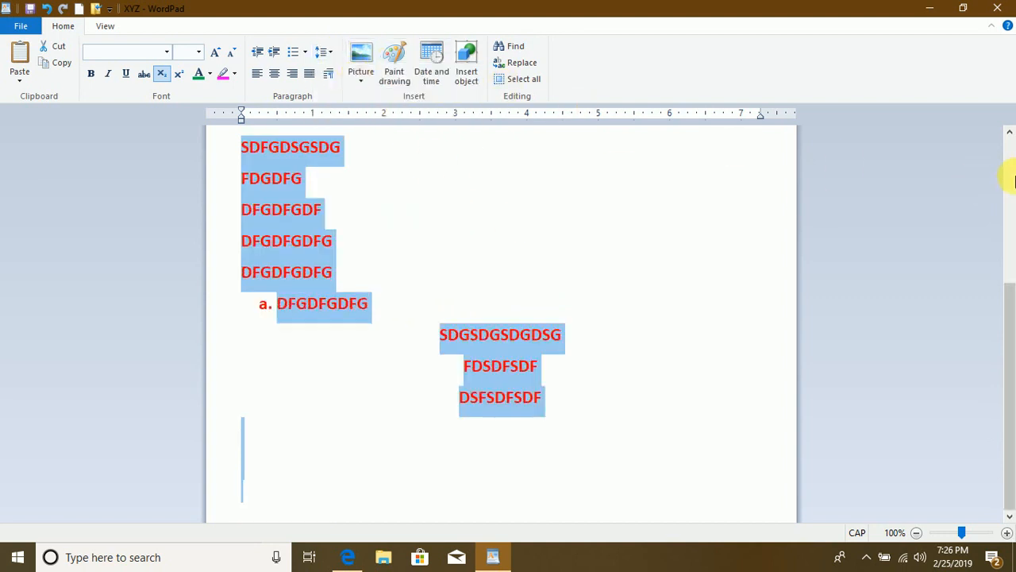
left_click(1010, 183)
left_click(529, 288)
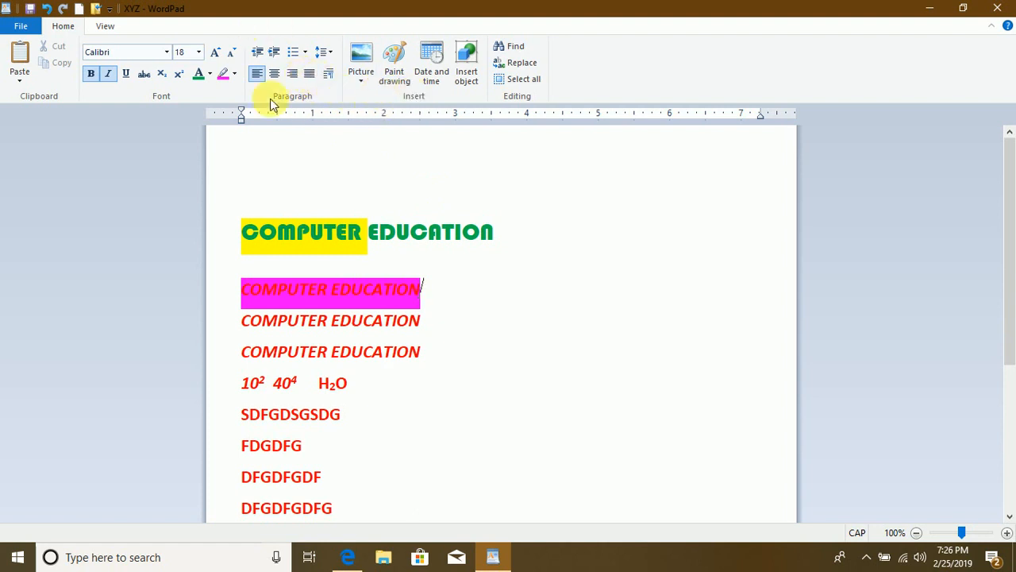
- Insert the black computer mouse picture from the Desktop folder after the magenta-highlighted line
left_click(361, 55)
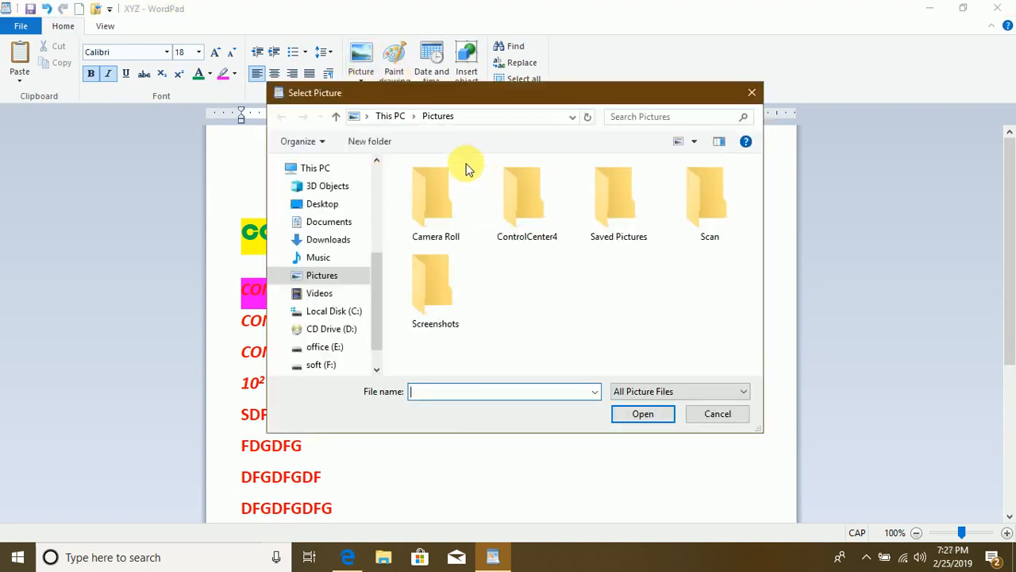
left_click(317, 204)
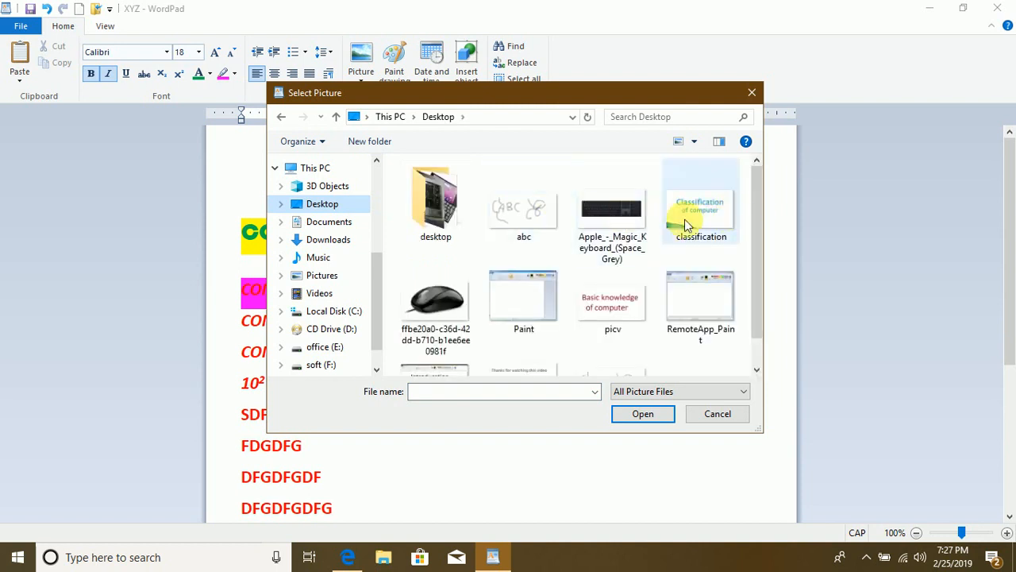
left_click(436, 302)
left_click(650, 418)
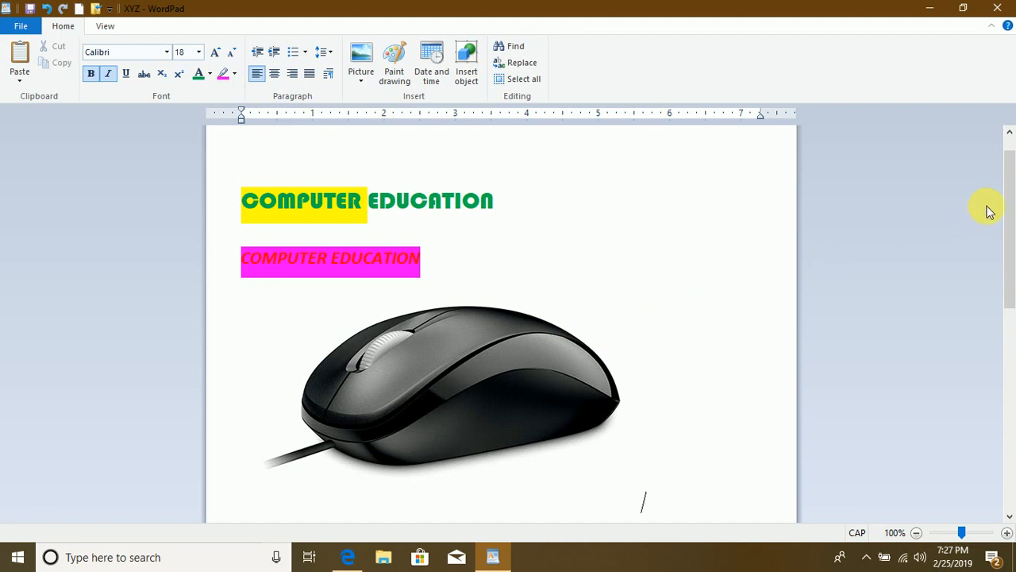
- Shrink the inserted mouse picture proportionally to about 2.6 inches wide and deselect it
left_click_drag(1006, 197, 1005, 273)
left_click(568, 193)
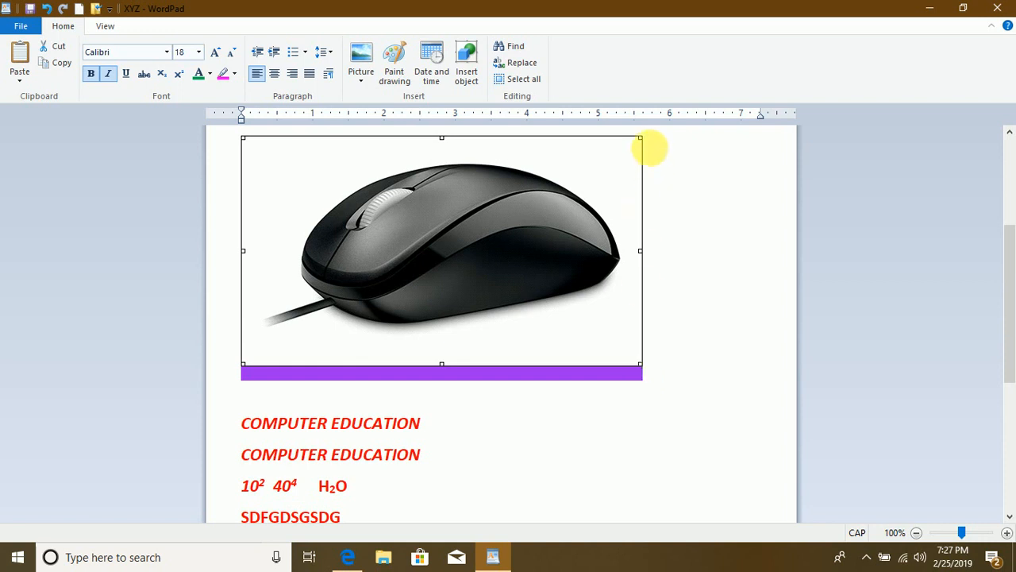
left_click(643, 142)
left_click(626, 183)
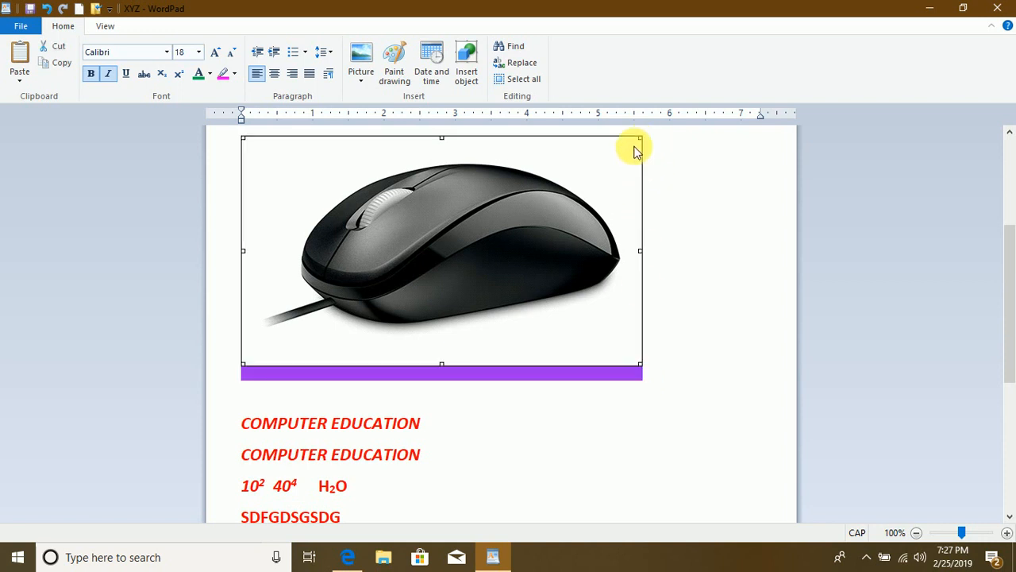
left_click_drag(641, 141, 600, 151)
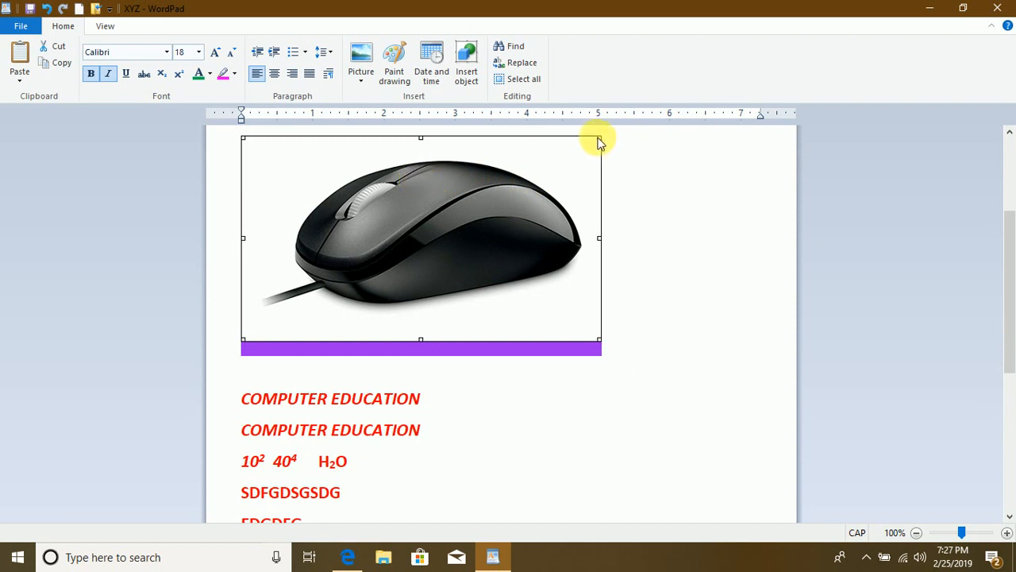
left_click_drag(599, 141, 594, 142)
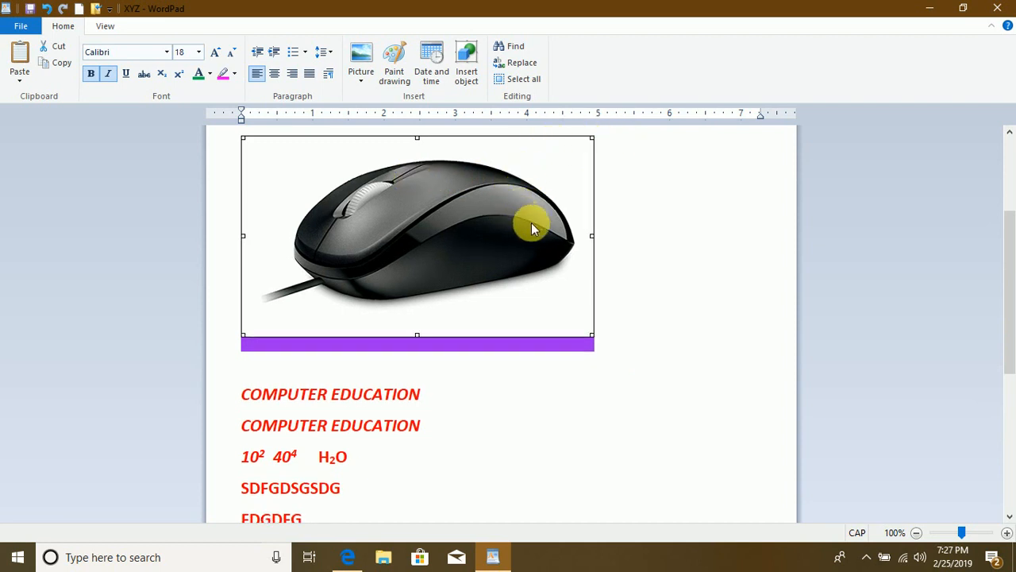
left_click_drag(592, 335, 428, 181)
left_click(509, 186)
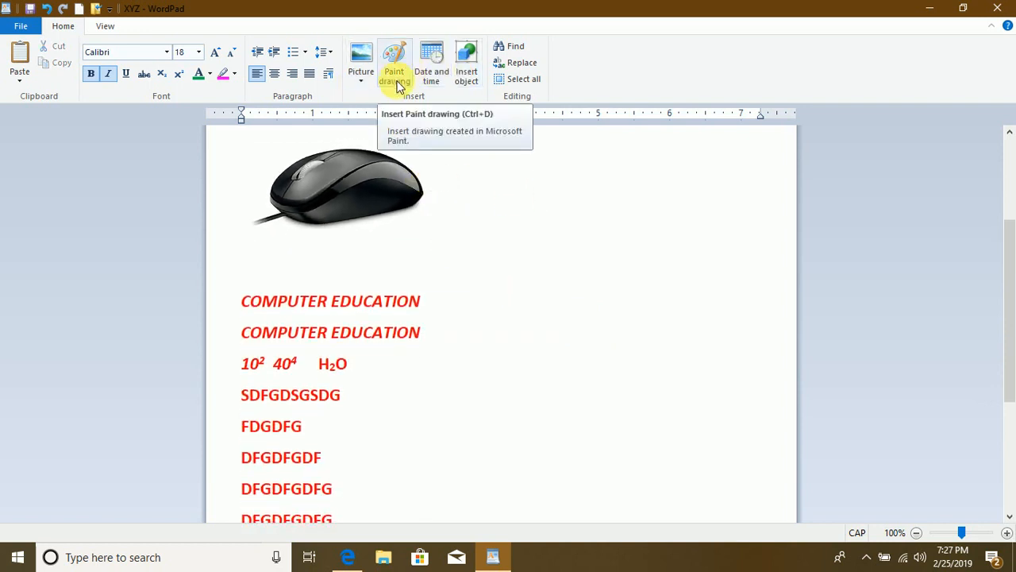
- Add blank lines below the 10² 40⁴ H₂O line and start a new Paint drawing there
left_click(358, 378)
key("Return")
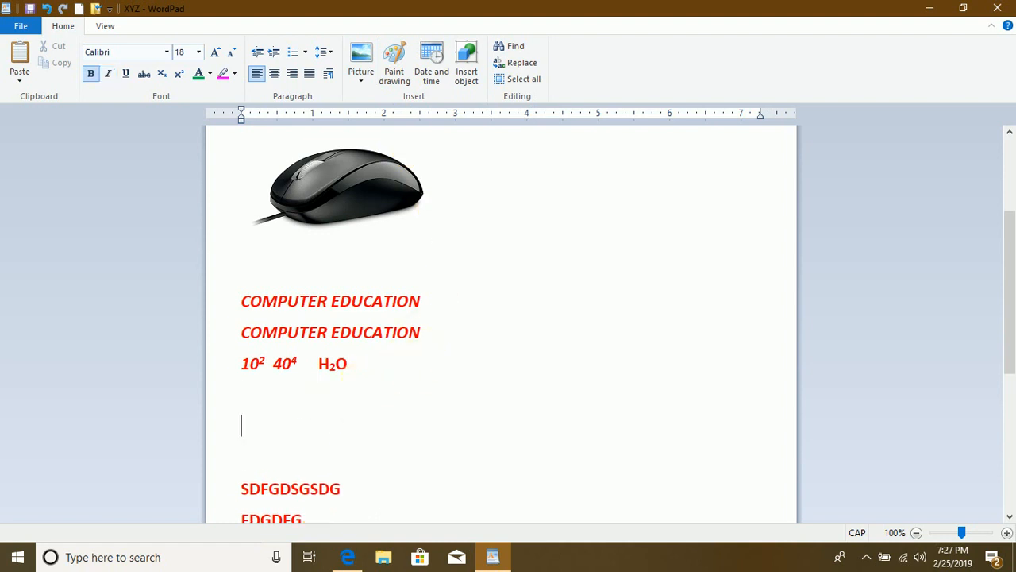
left_click(393, 64)
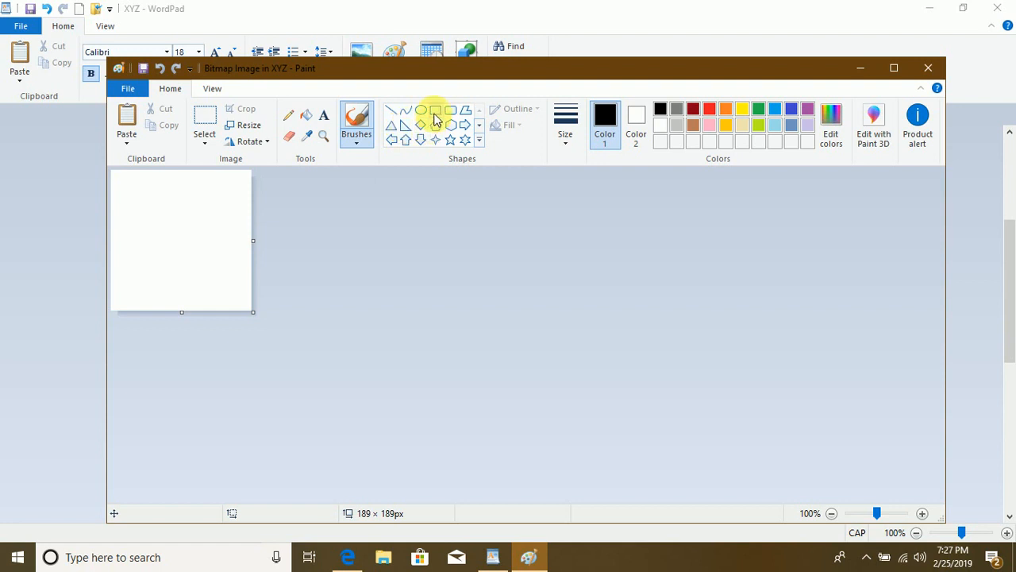
- Draw a red-outlined ellipse about 87 × 78 px with a red-outlined pentagon about 55 × 47 px inside it
left_click(422, 111)
left_click_drag(149, 209, 219, 271)
left_click(709, 108)
left_click(436, 112)
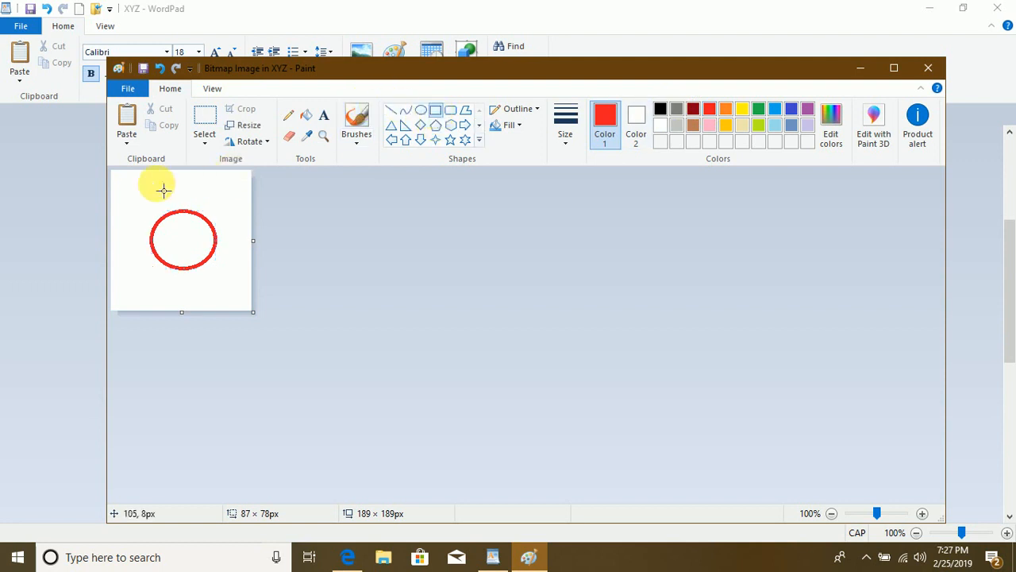
left_click(435, 127)
left_click_drag(170, 226, 211, 259)
- Fill the area between the ellipse and the pentagon with orange and the pentagon with green
left_click(306, 115)
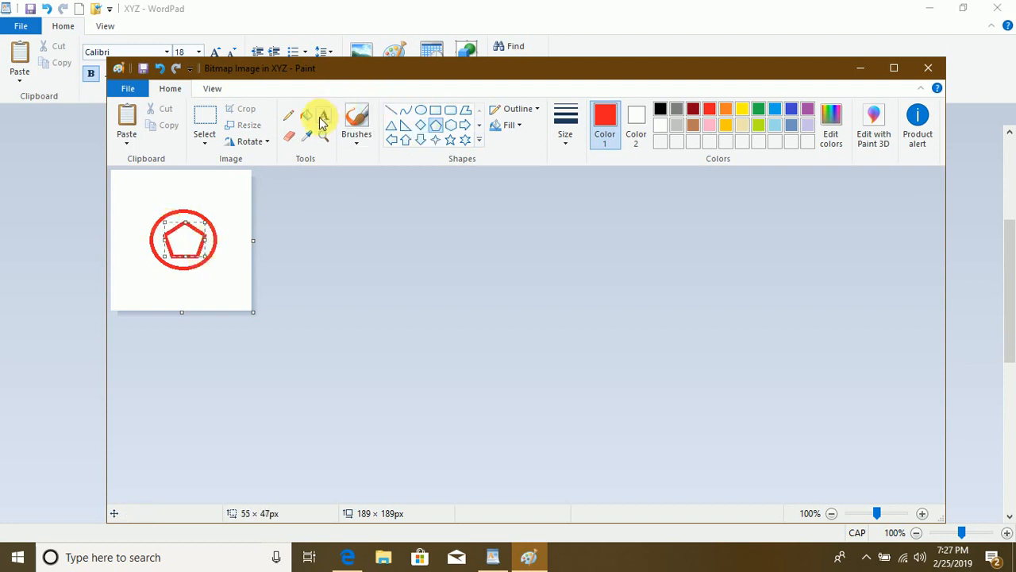
left_click(726, 109)
left_click(186, 224)
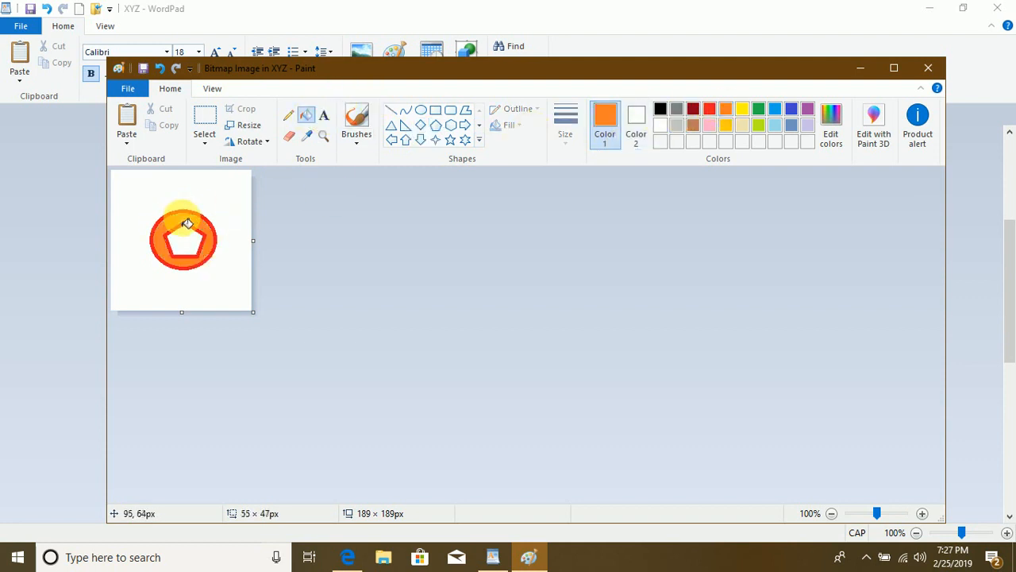
left_click(758, 109)
left_click(184, 244)
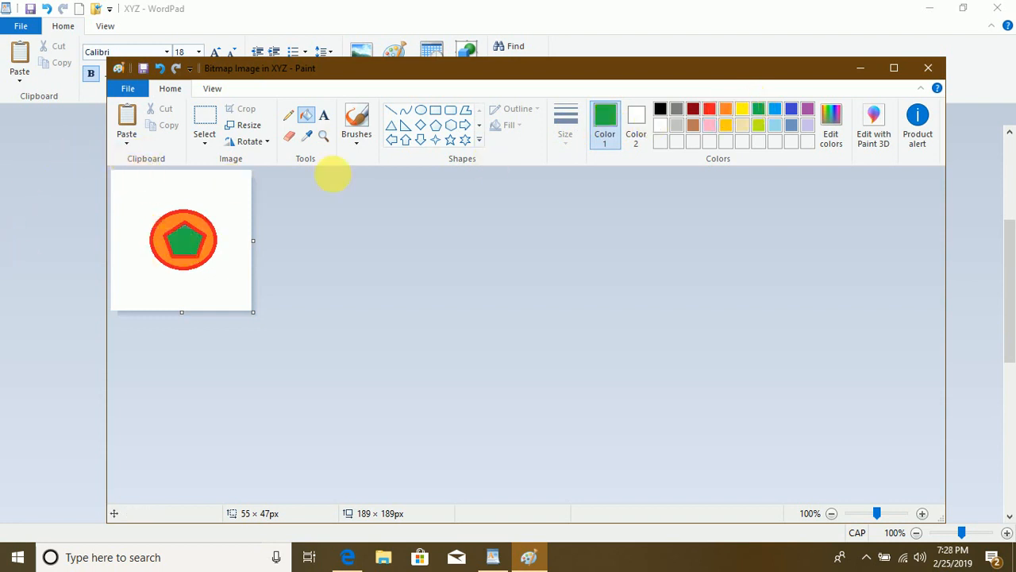
- Close the Paint drawing to return to the document, and select the embedded drawing to check its frame
left_click(933, 67)
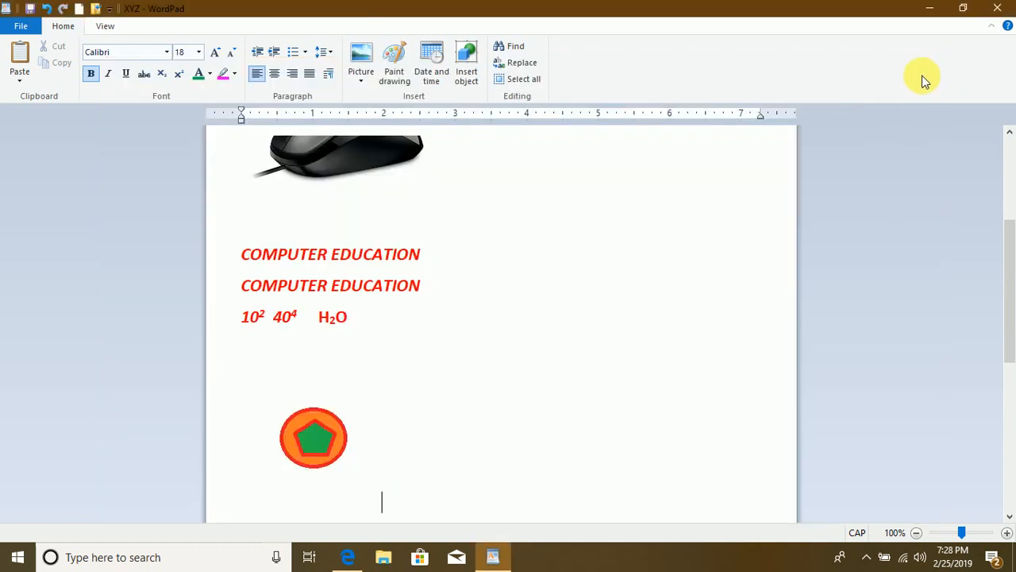
left_click(331, 432)
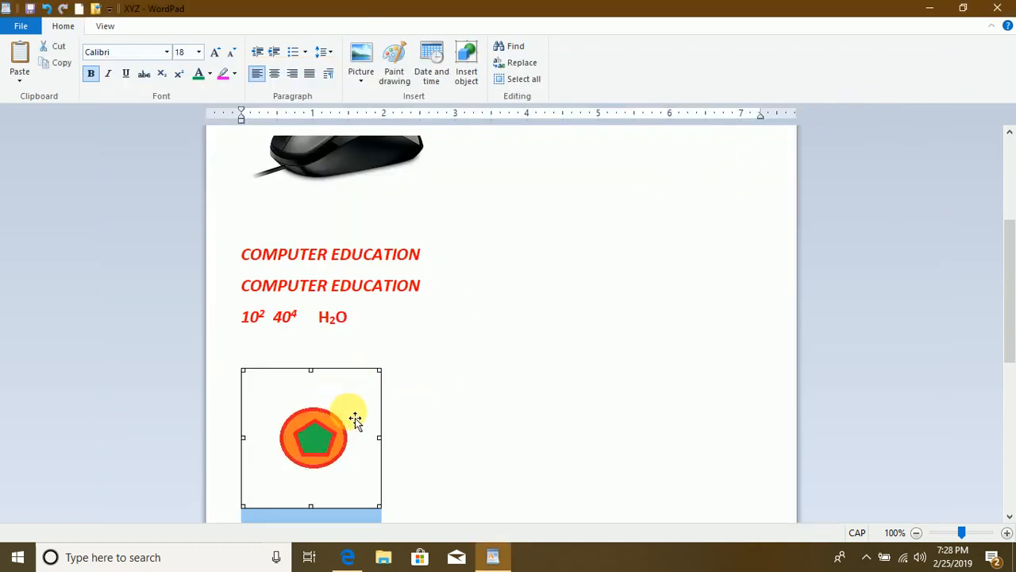
left_click(447, 376)
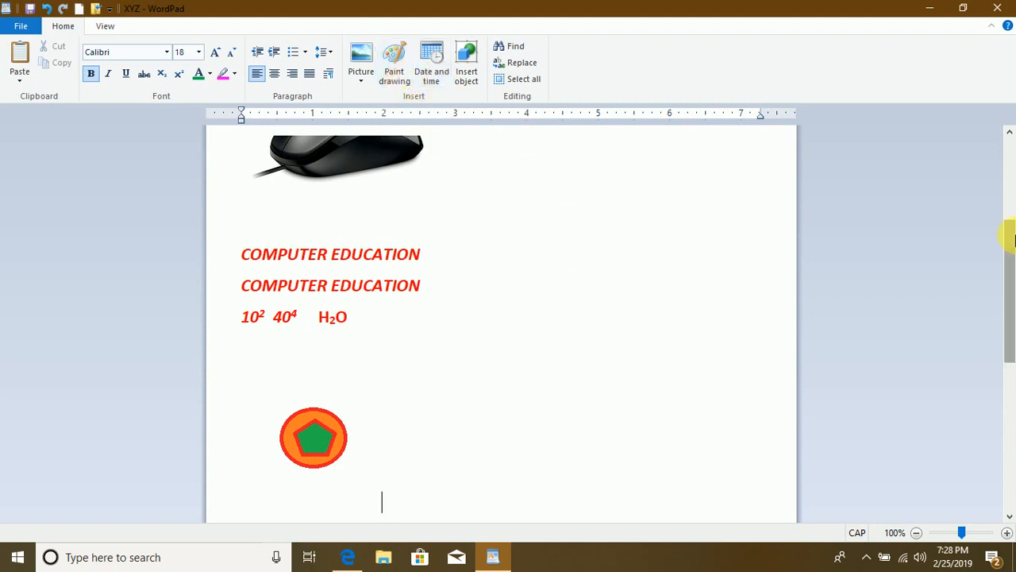
- Add blank lines after the lettered item DFGDFGDFG and insert the date in the format Monday, February 25, 2019
left_click_drag(1010, 254, 1009, 381)
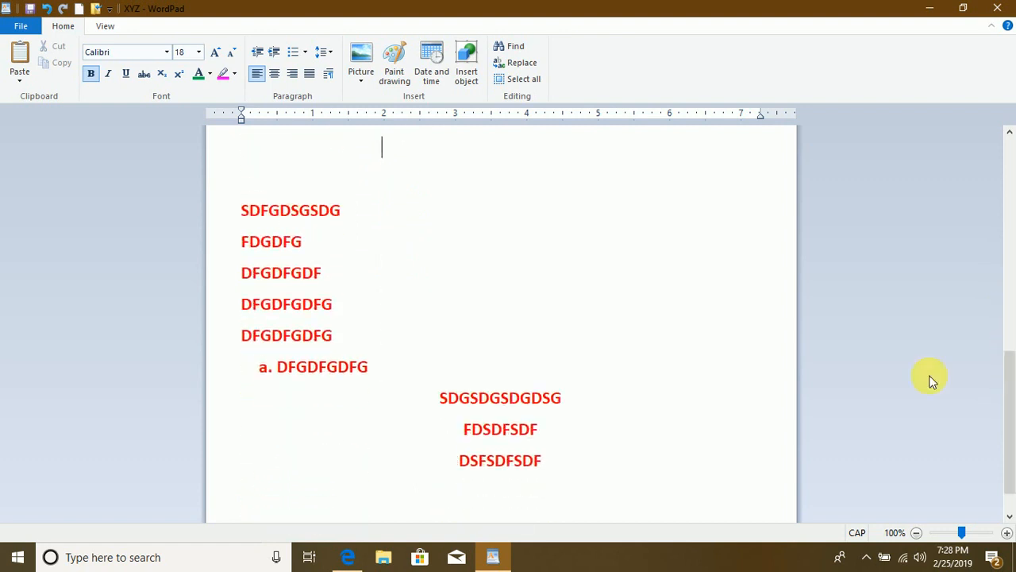
left_click(398, 379)
key("Return")
key("Return")
key("Return")
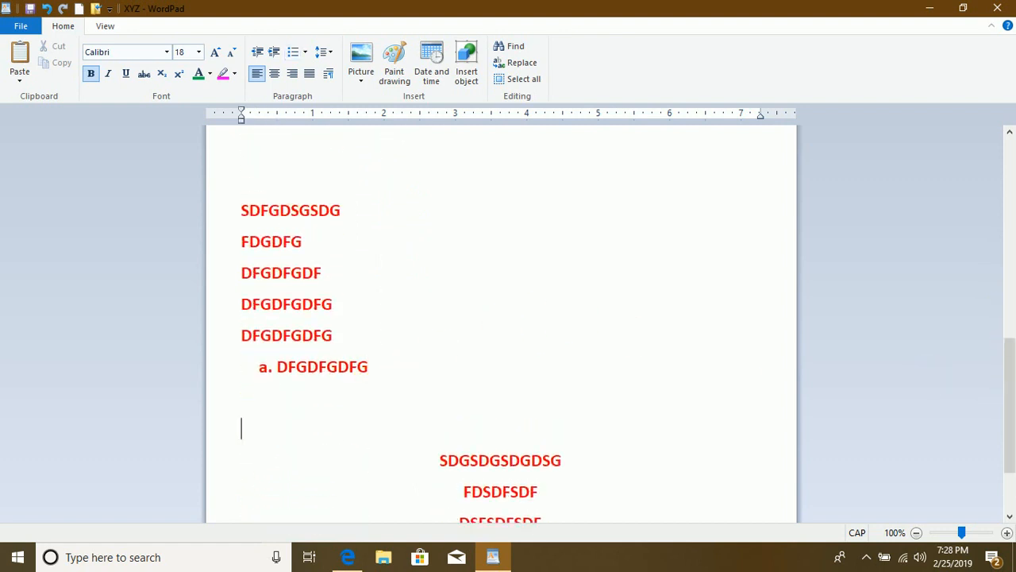
left_click(432, 65)
left_click_drag(425, 165, 435, 251)
left_click(528, 404)
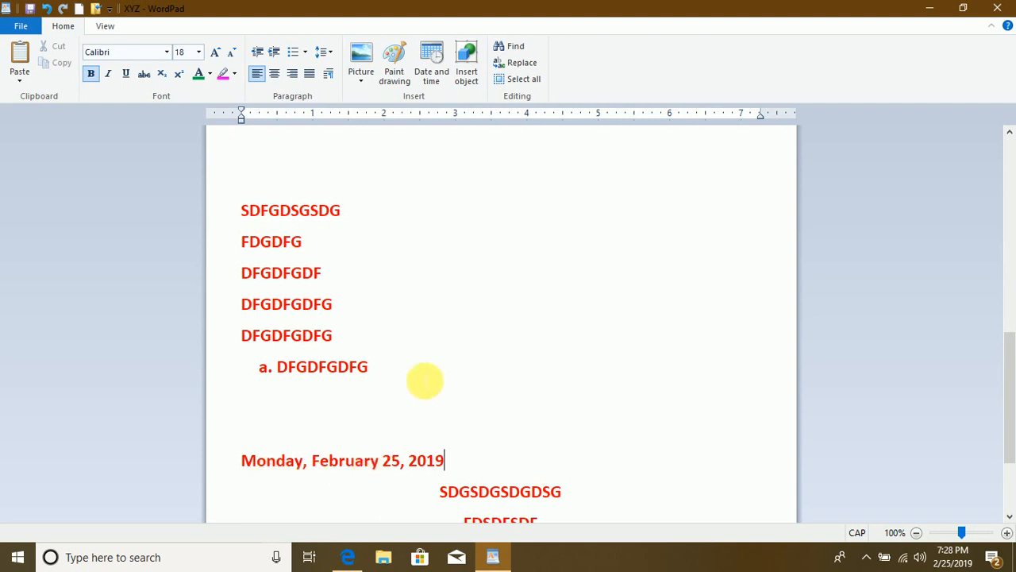
- Replace the inserted date with the current time in the 07:28:32 PM format, and look over the date and time formats once more
left_click_drag(464, 459, 242, 459)
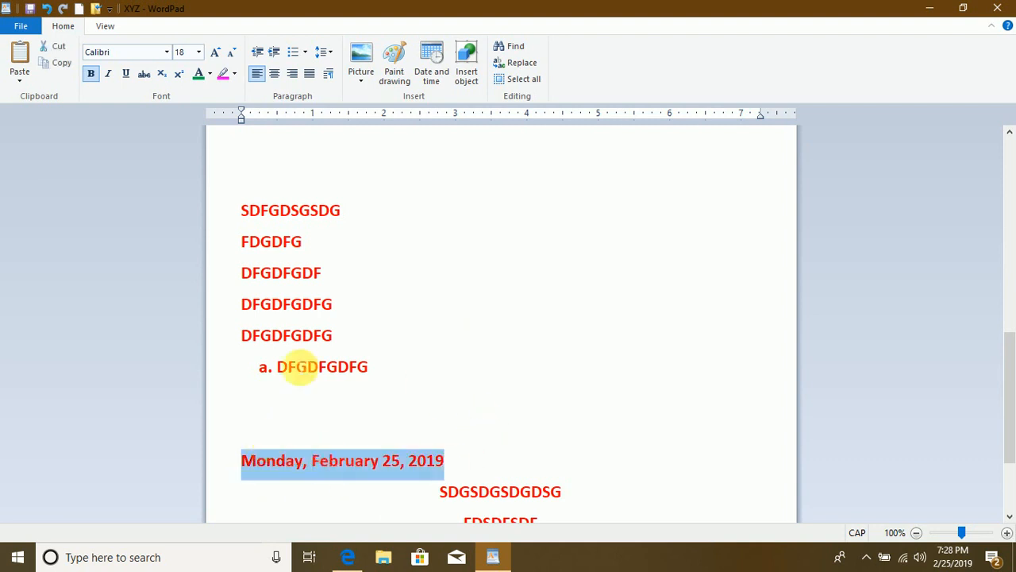
left_click(431, 69)
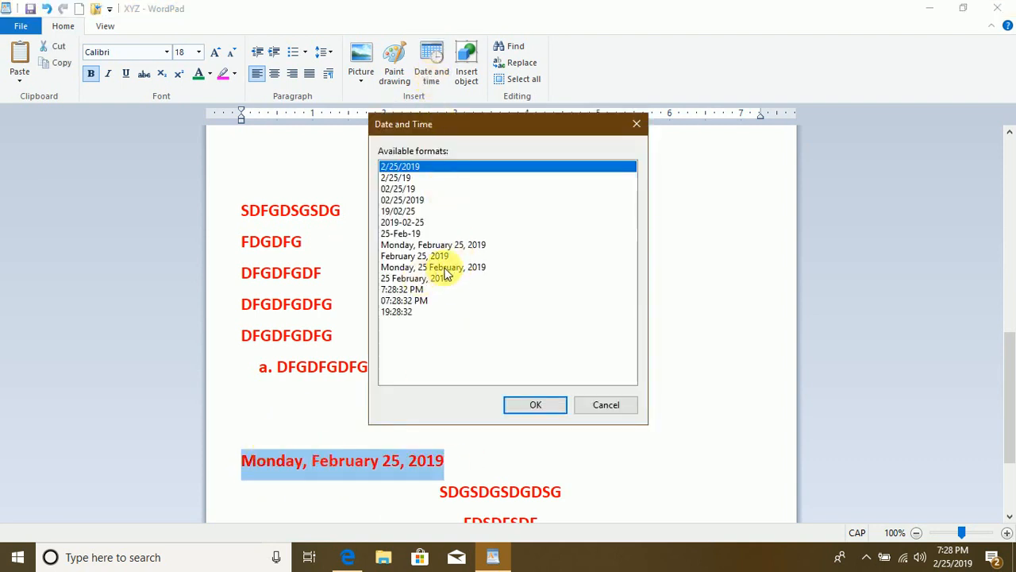
left_click(409, 301)
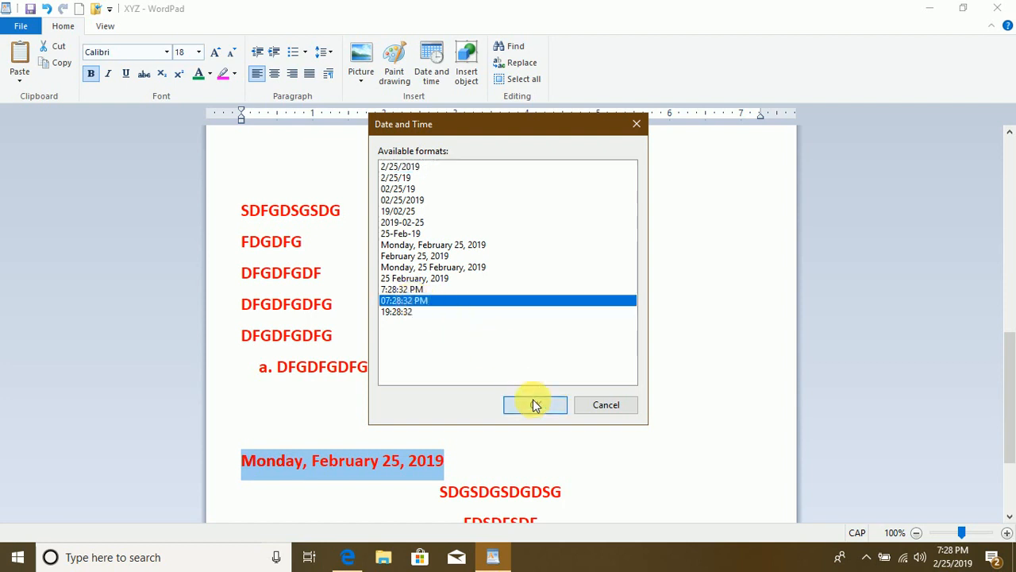
left_click(534, 405)
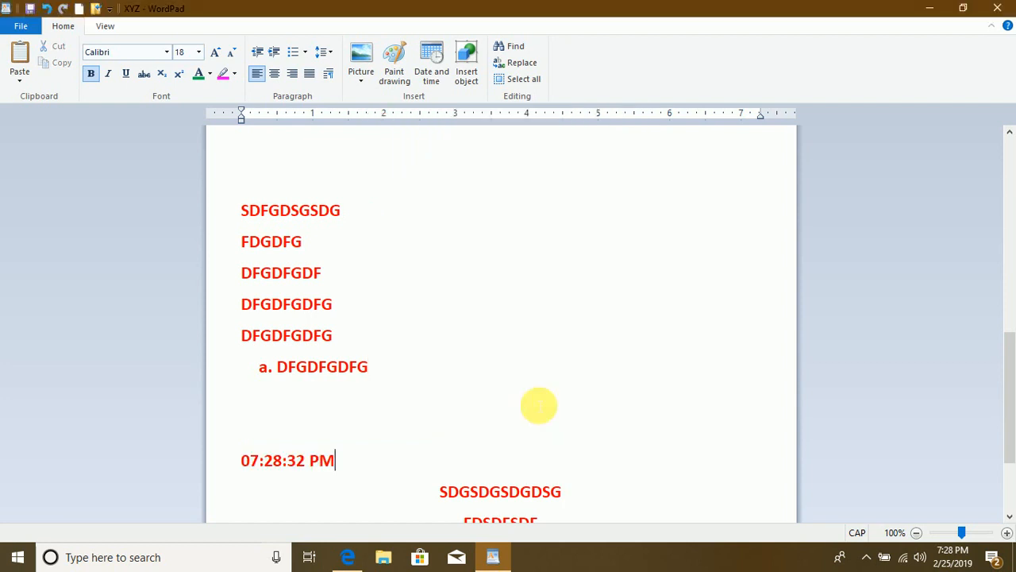
left_click(431, 70)
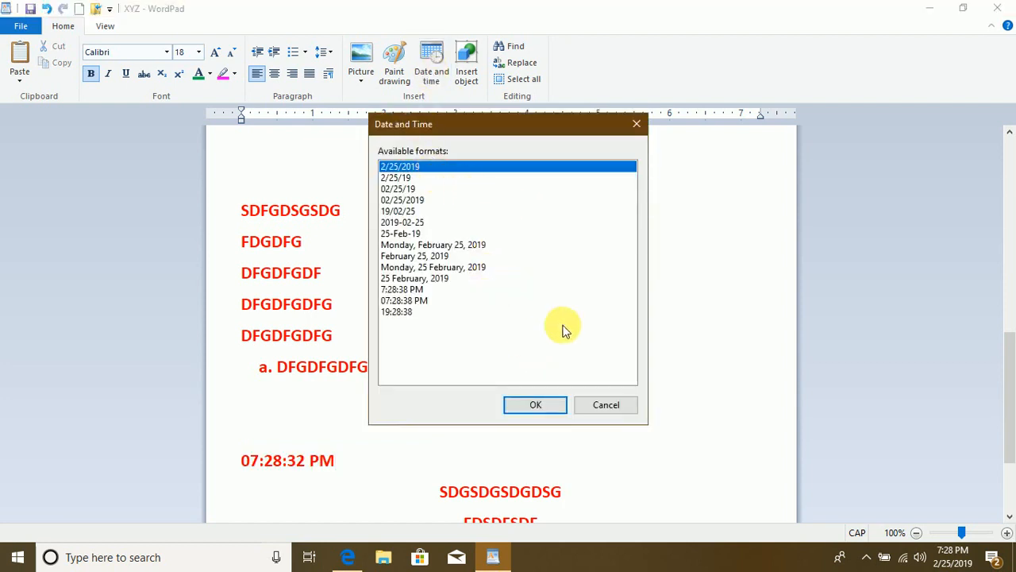
left_click(607, 405)
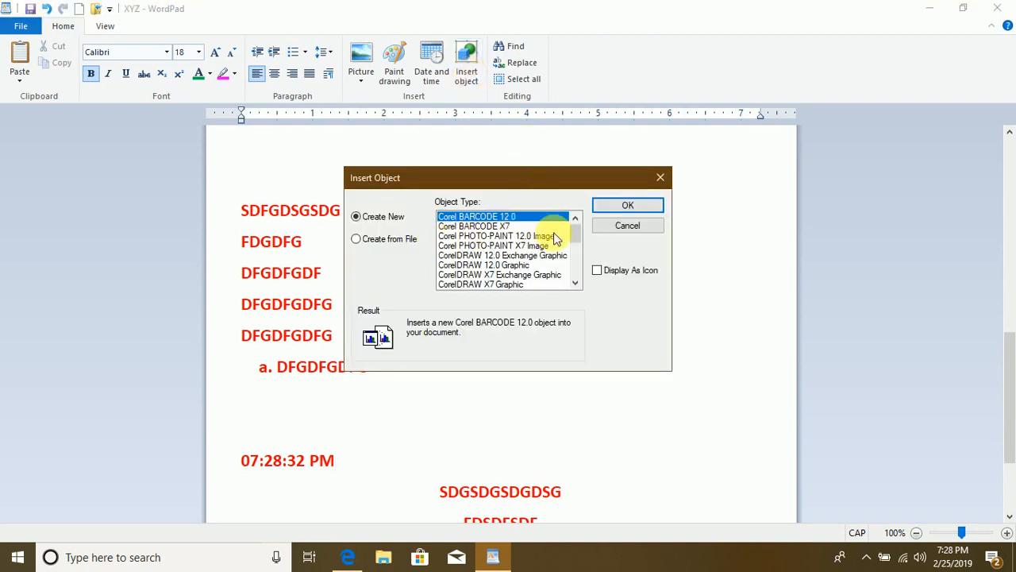
- Insert a new Wordpad Document object containing the text COMPUTER EDUCATION
mouse_move(573, 231)
left_mouse_down()
mouse_move(573, 274)
mouse_move(573, 221)
mouse_move(566, 266)
mouse_move(575, 270)
left_mouse_up()
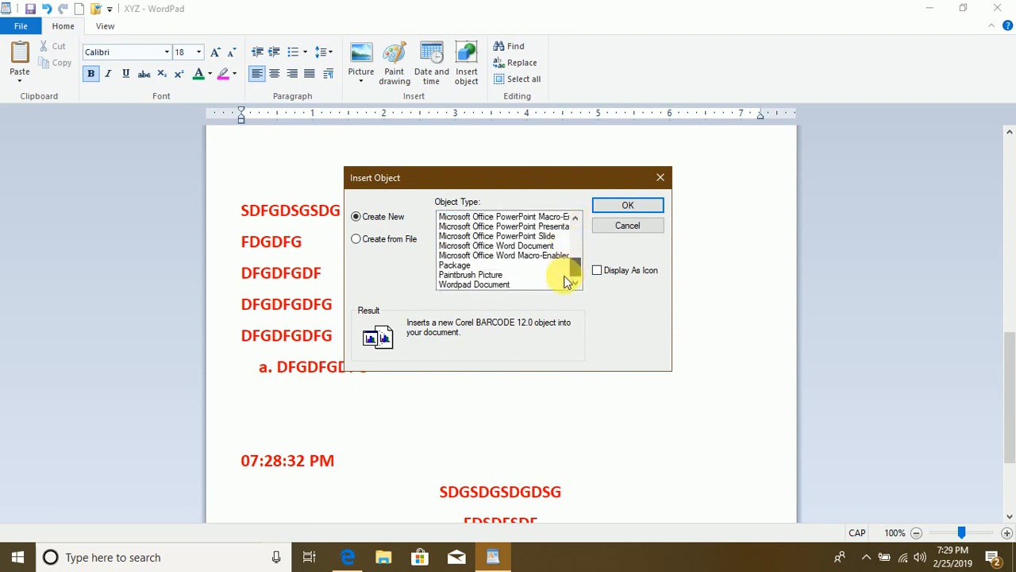
left_click(470, 284)
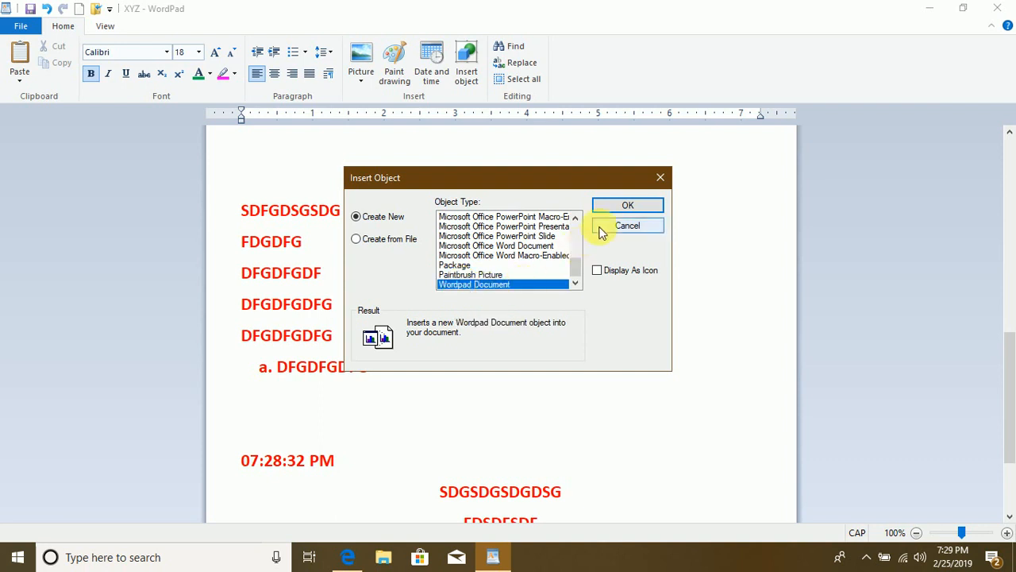
left_click(627, 205)
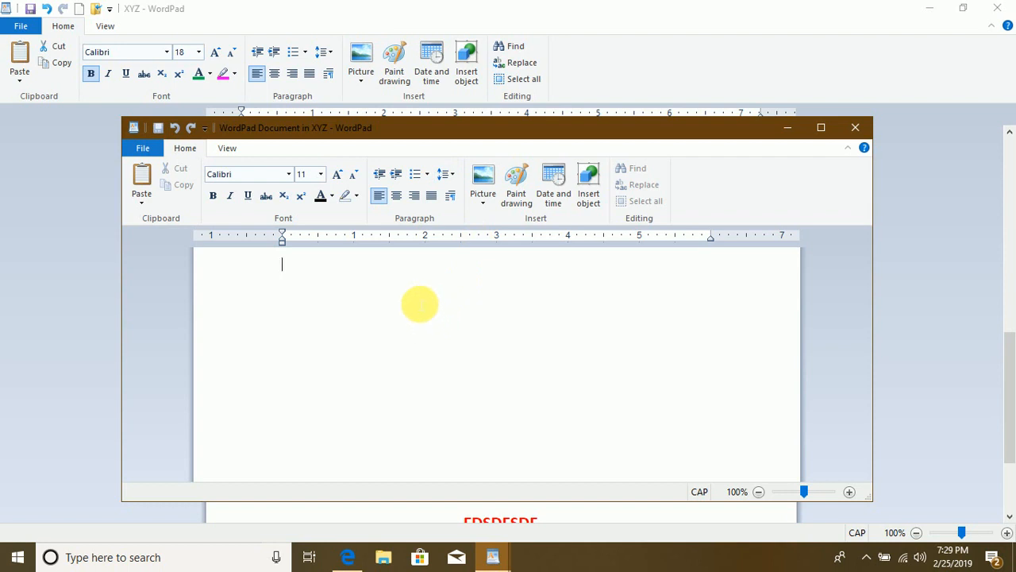
type("co")
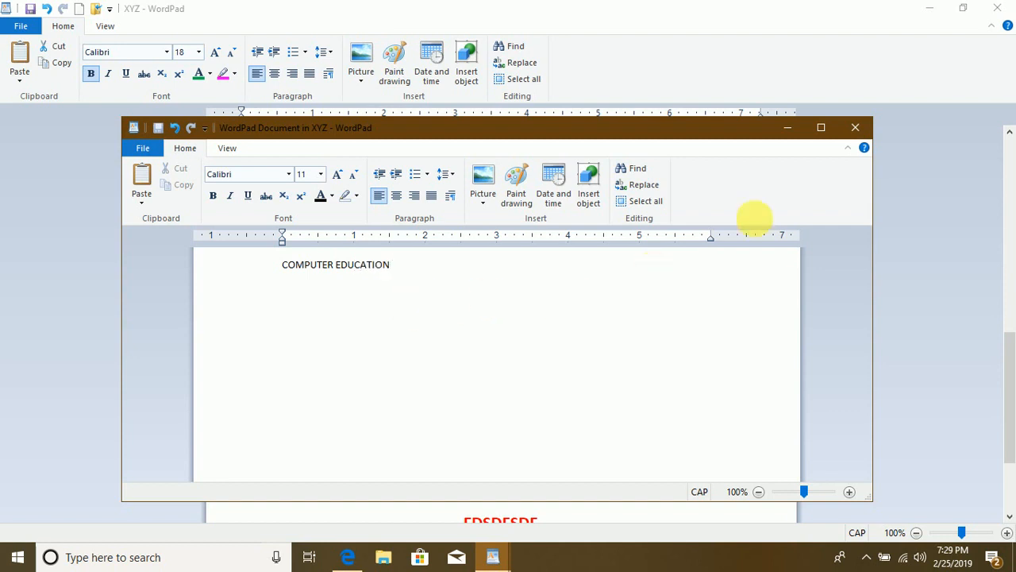
left_click(855, 127)
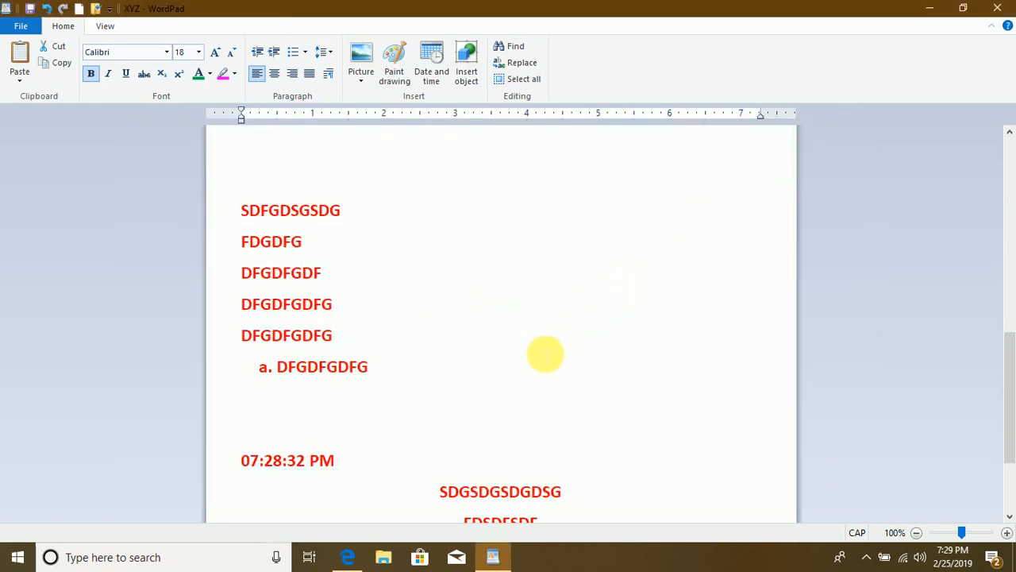
- Find every occurrence of COMPUTER in the document, starting from the COMPUTER EDUCATION line above the formulas, and close the search
left_click_drag(1006, 344, 971, 186)
left_click(436, 410)
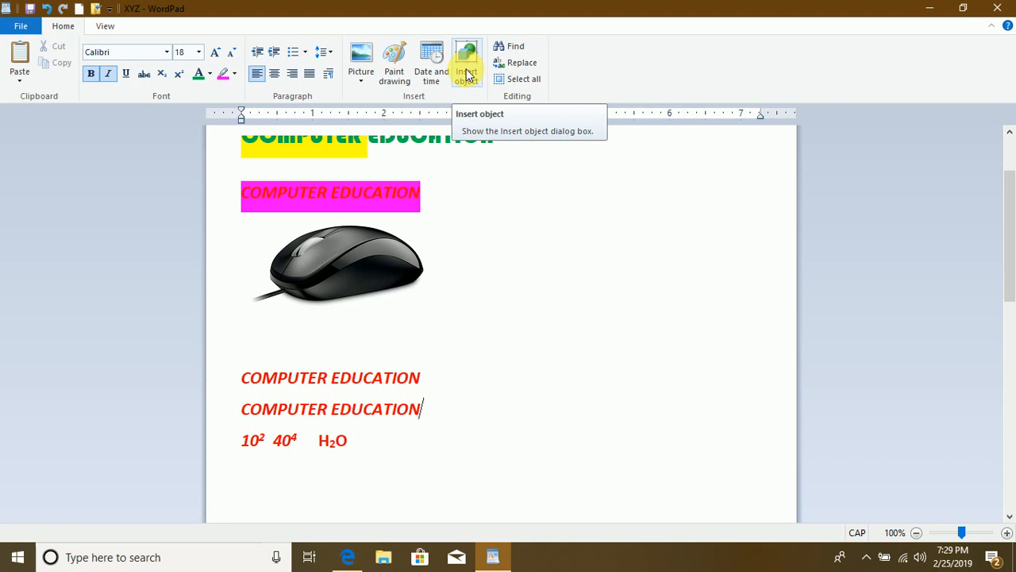
left_click(518, 48)
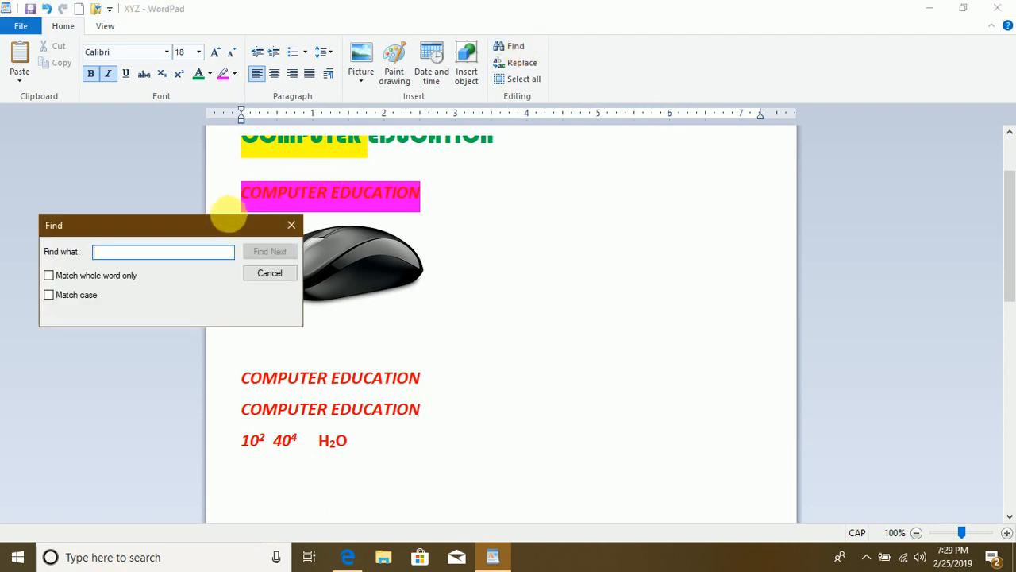
left_click_drag(217, 228, 692, 183)
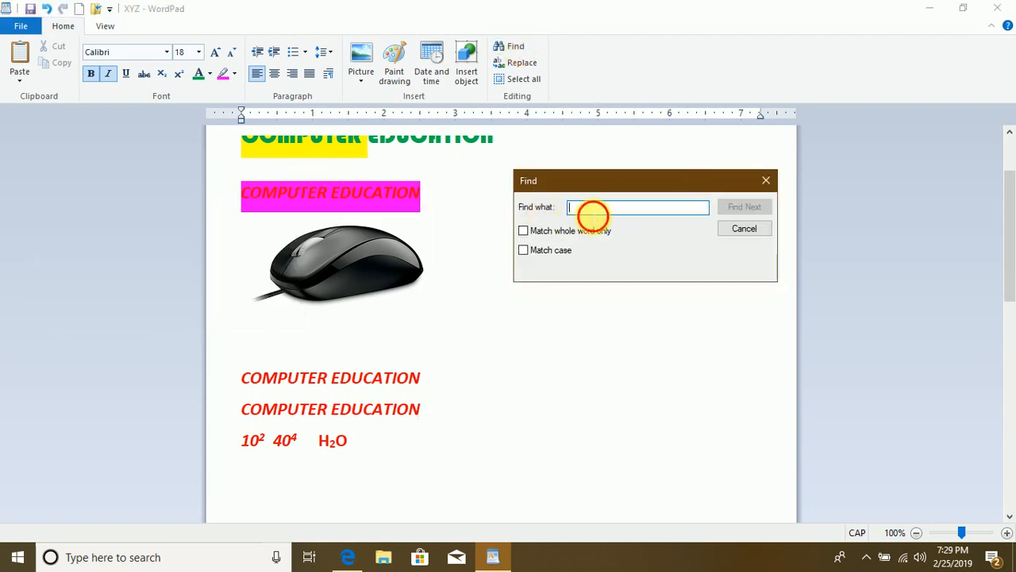
type("COMPUTER")
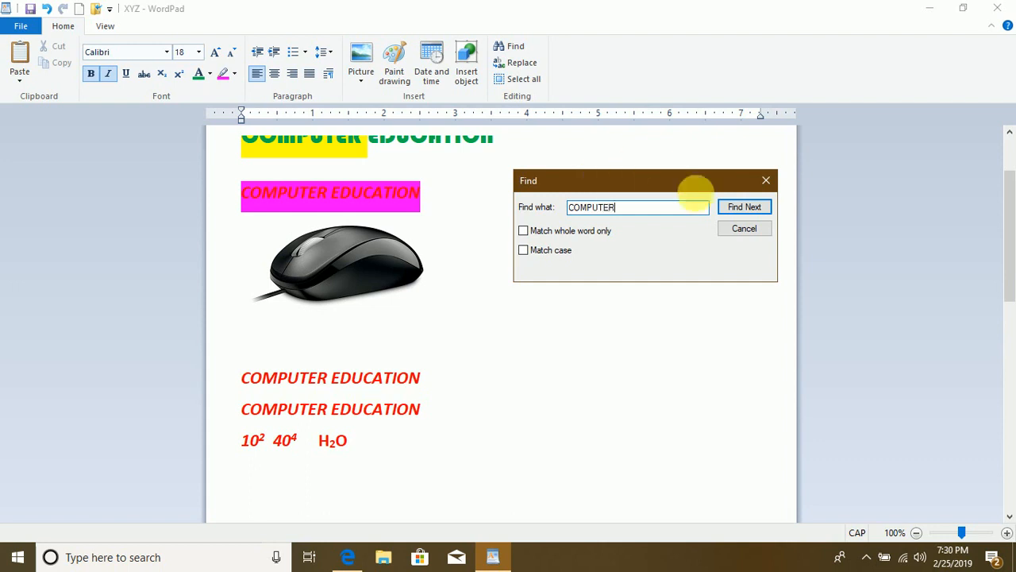
left_click(750, 208)
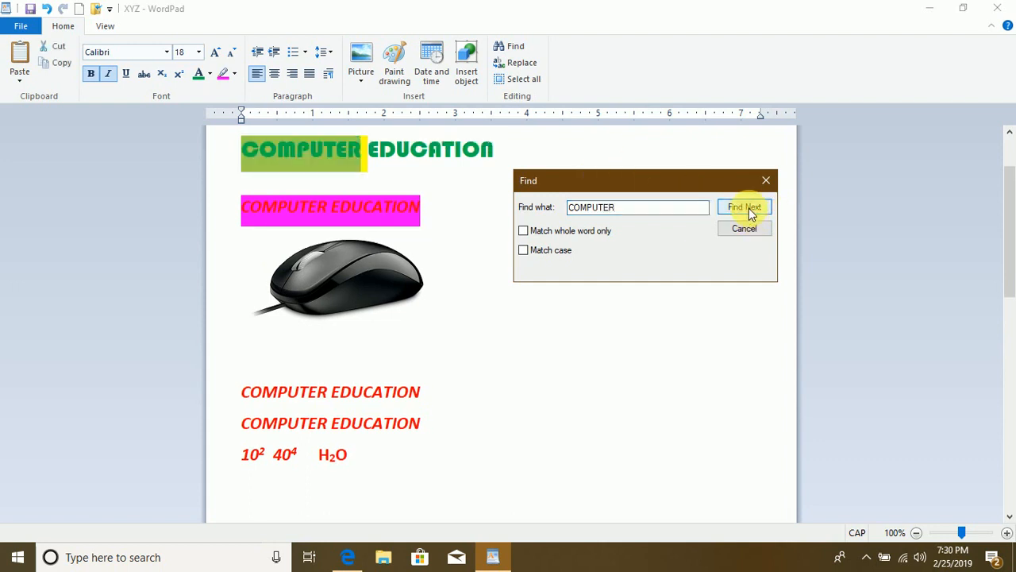
left_click(748, 209)
left_click(748, 208)
left_click(749, 208)
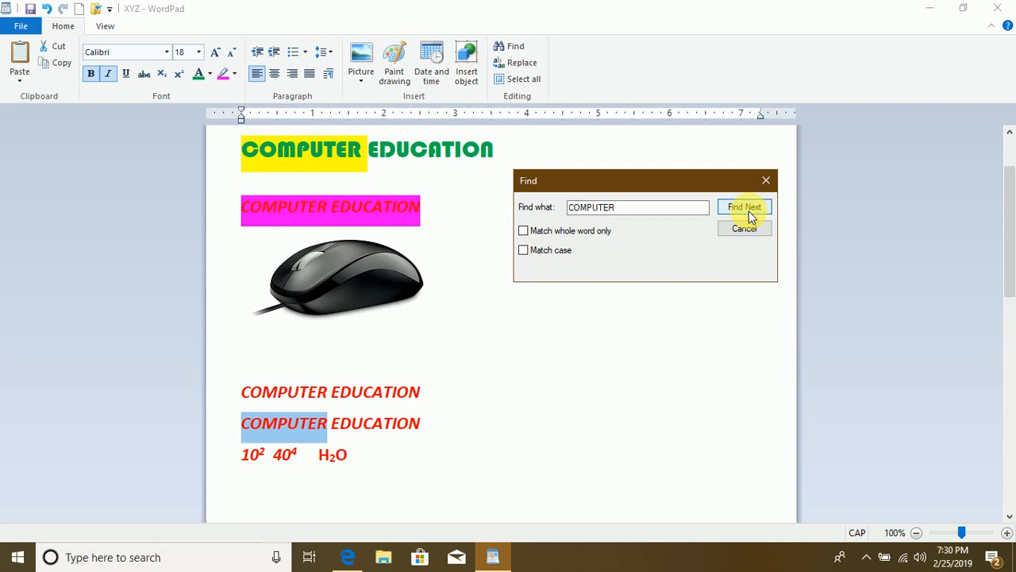
left_click(744, 207)
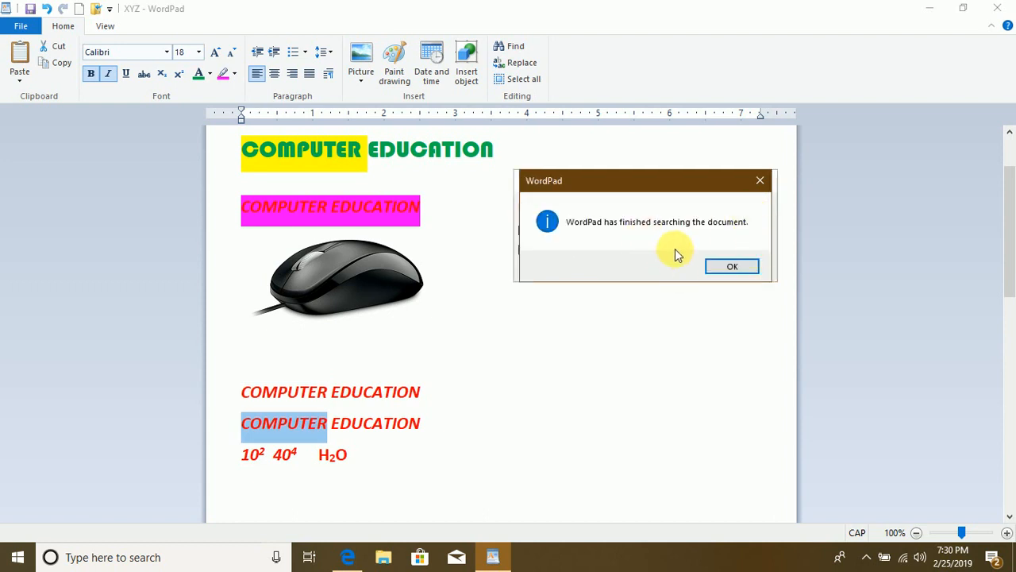
left_click(732, 266)
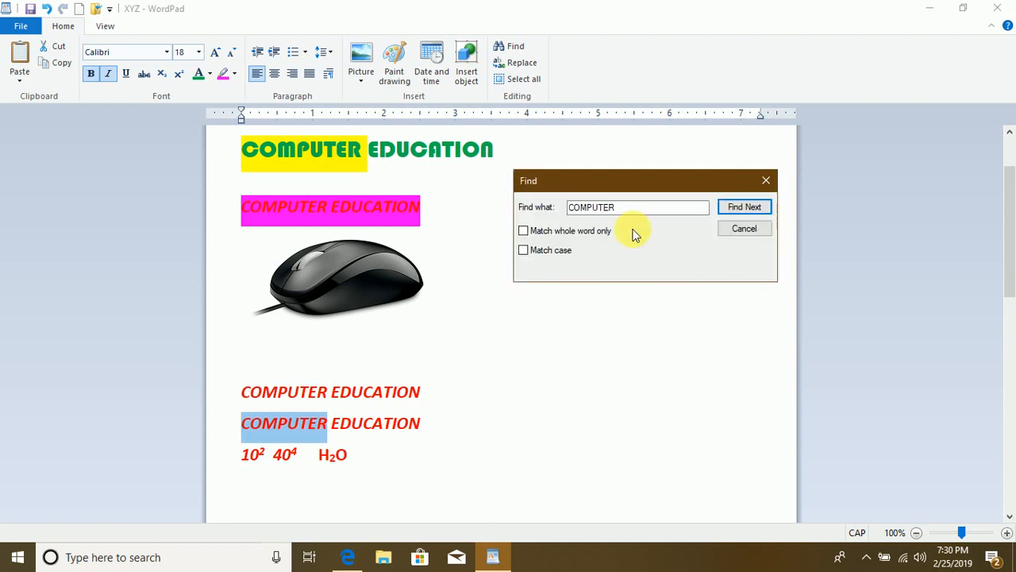
left_click(746, 232)
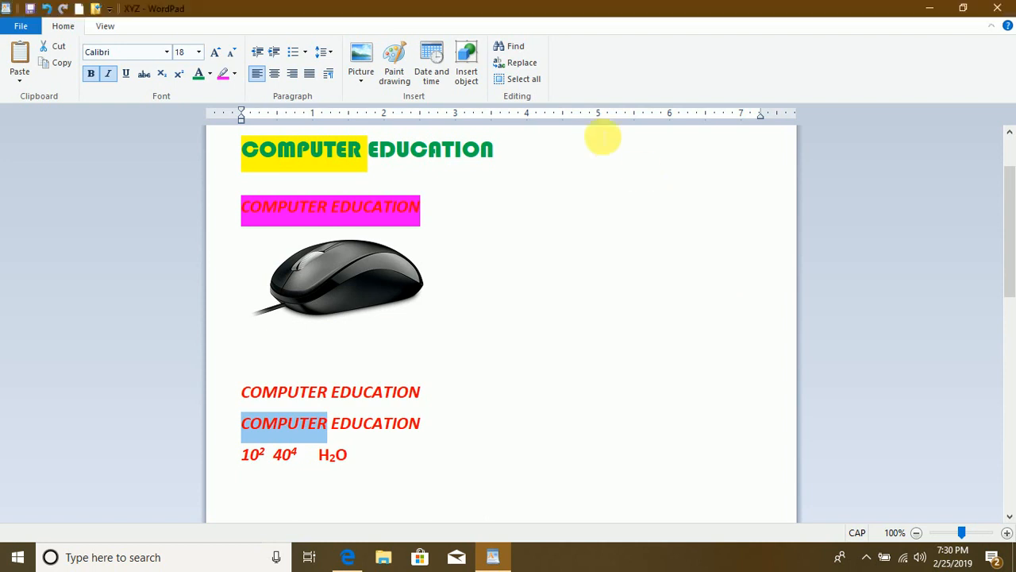
- Replace all occurrences of COMPUTER with LAPTOP throughout the document
left_click(520, 64)
left_click_drag(227, 193, 687, 182)
left_click(636, 230)
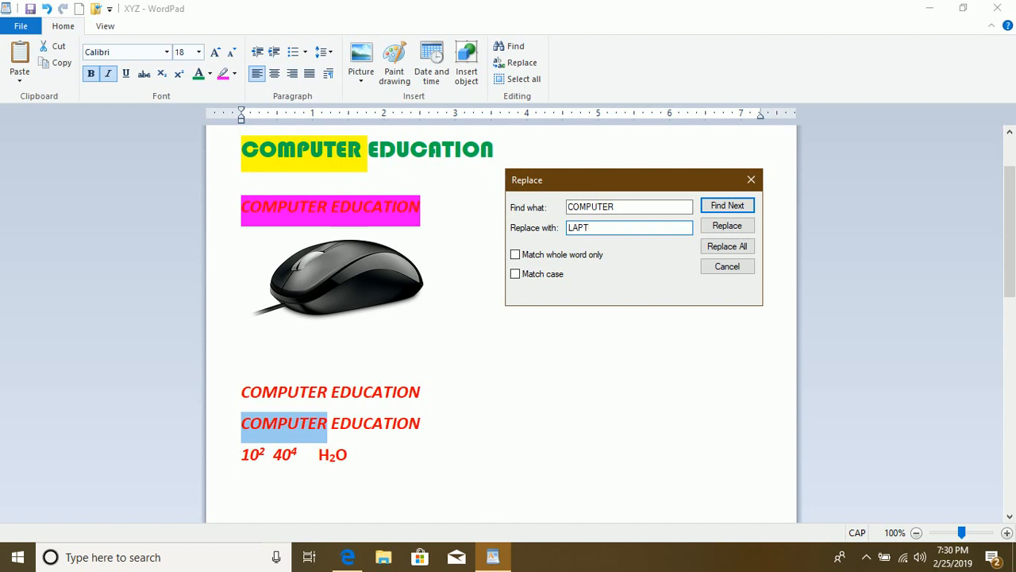
left_click(726, 246)
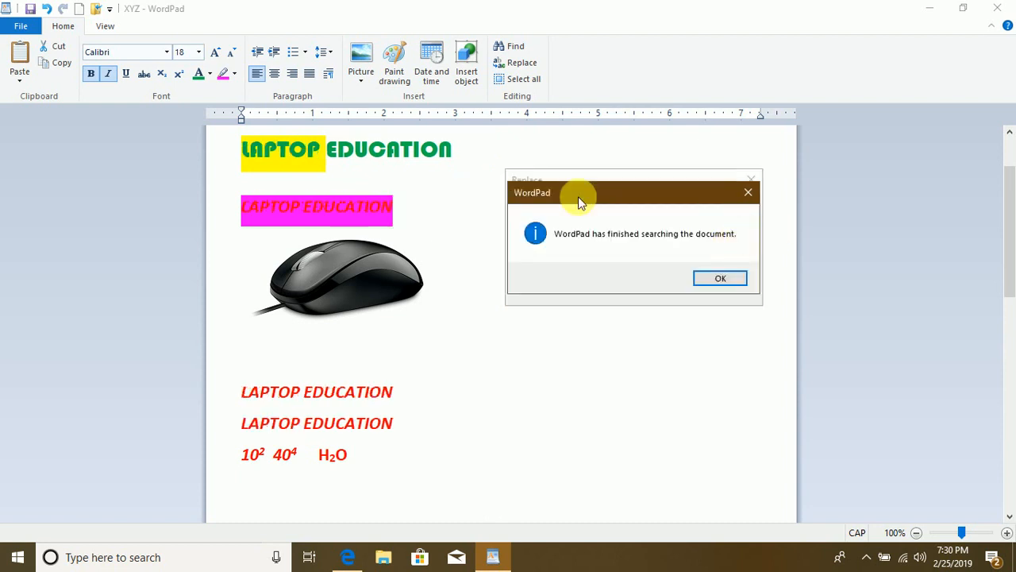
left_click(730, 278)
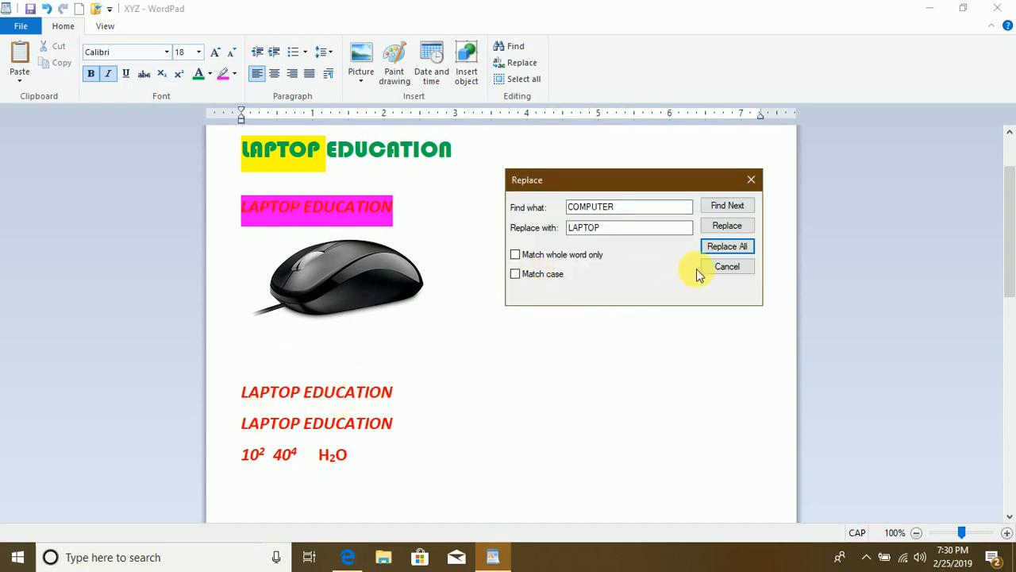
left_click(751, 181)
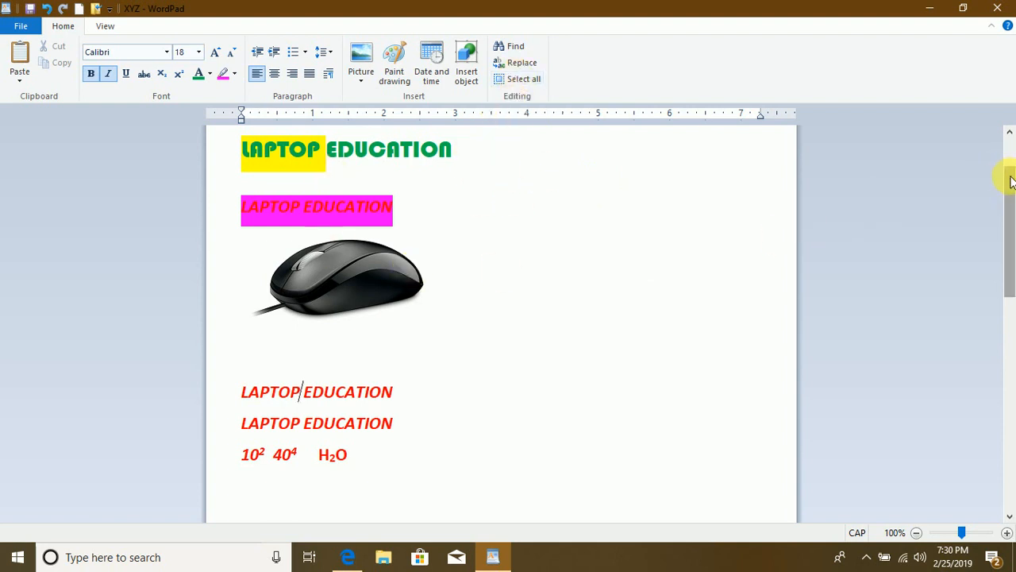
- Select the entire contents of the document, and clear the selection again
left_click_drag(1010, 198, 1010, 342)
left_click_drag(1012, 263, 1011, 113)
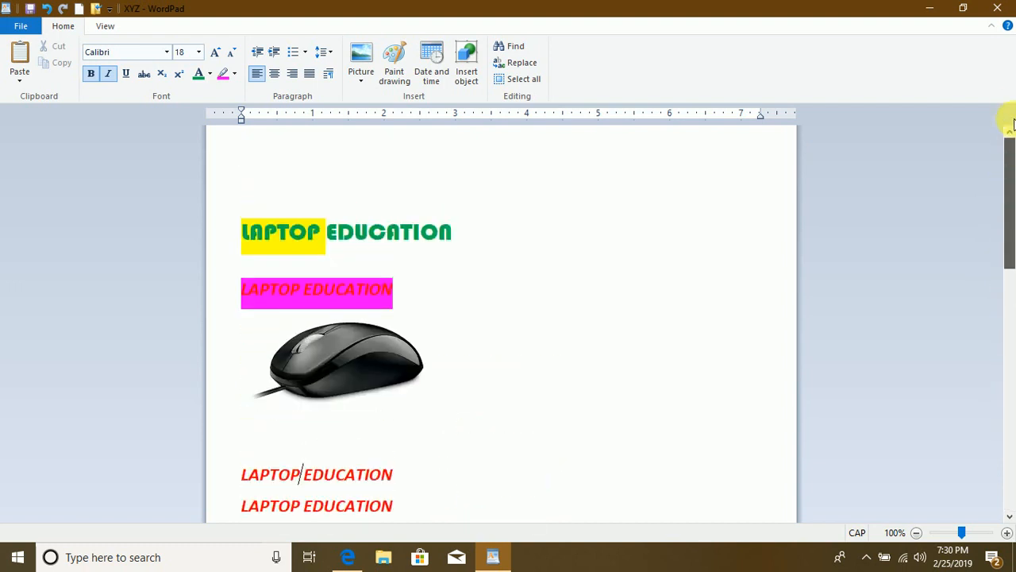
left_click(517, 79)
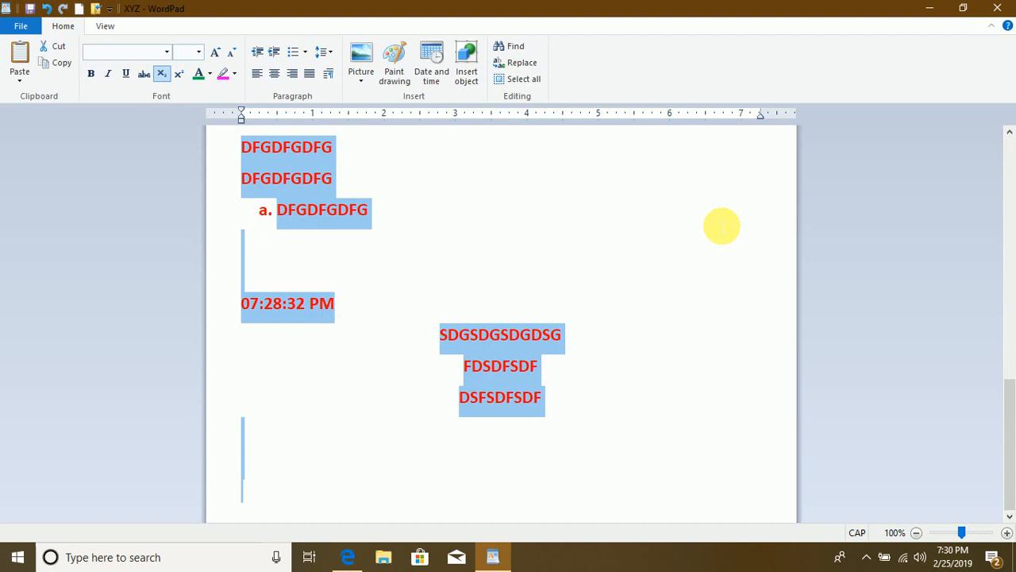
left_click(614, 208)
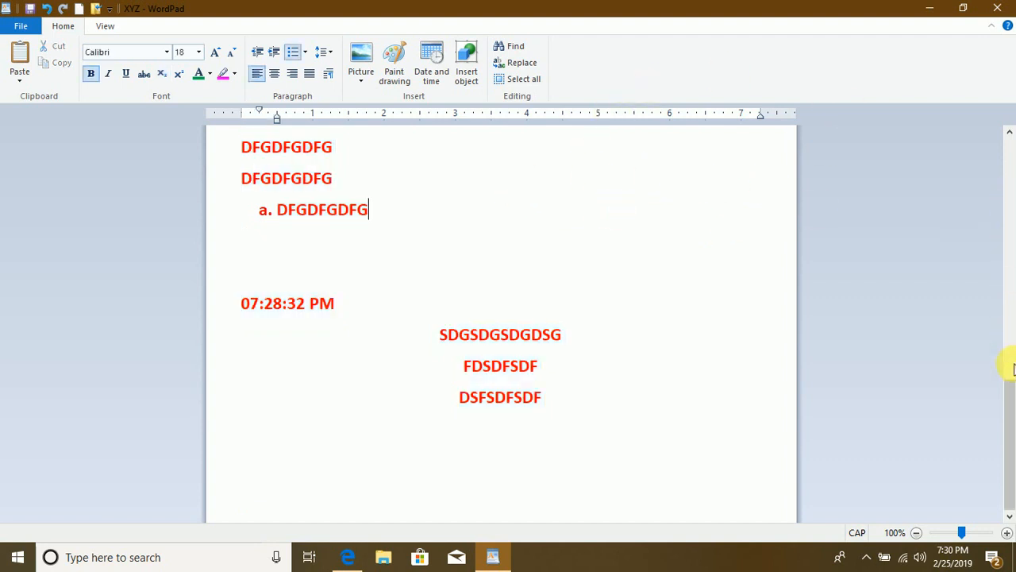
left_click_drag(1008, 390, 1009, 136)
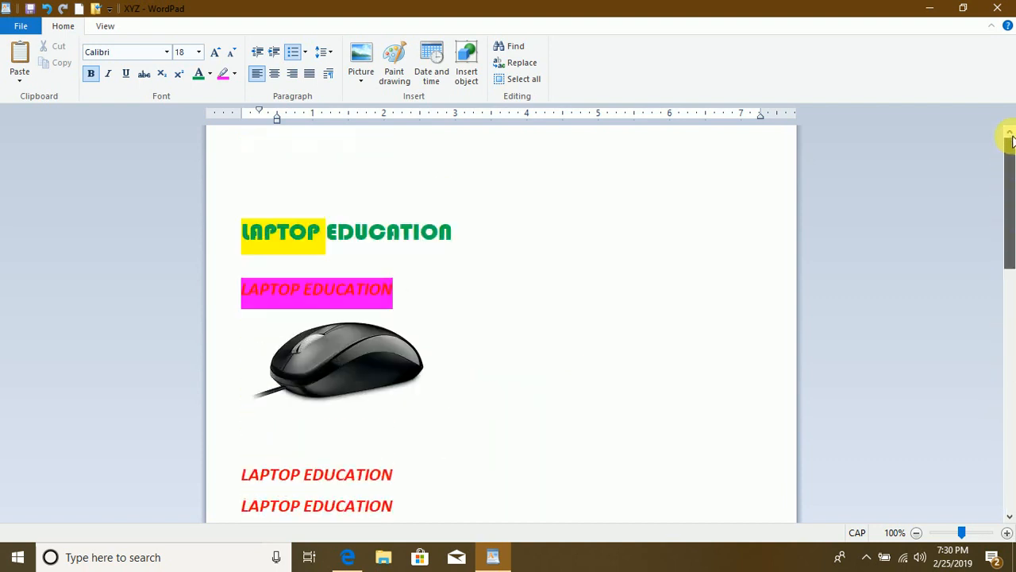
- Look over the Quick Access Toolbar options and the file commands, including the Save as formats and the Print options
left_click(22, 29)
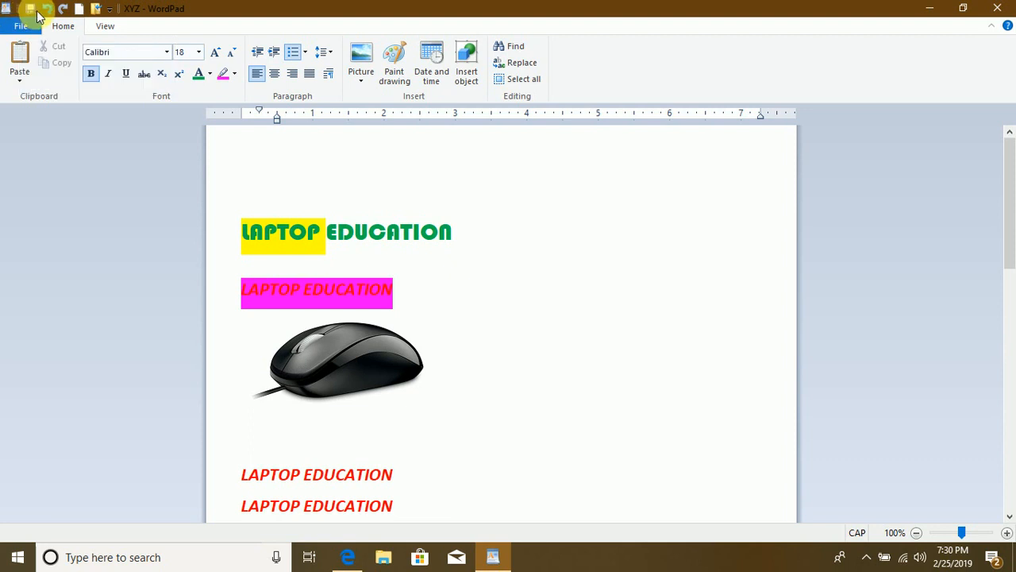
left_click(111, 9)
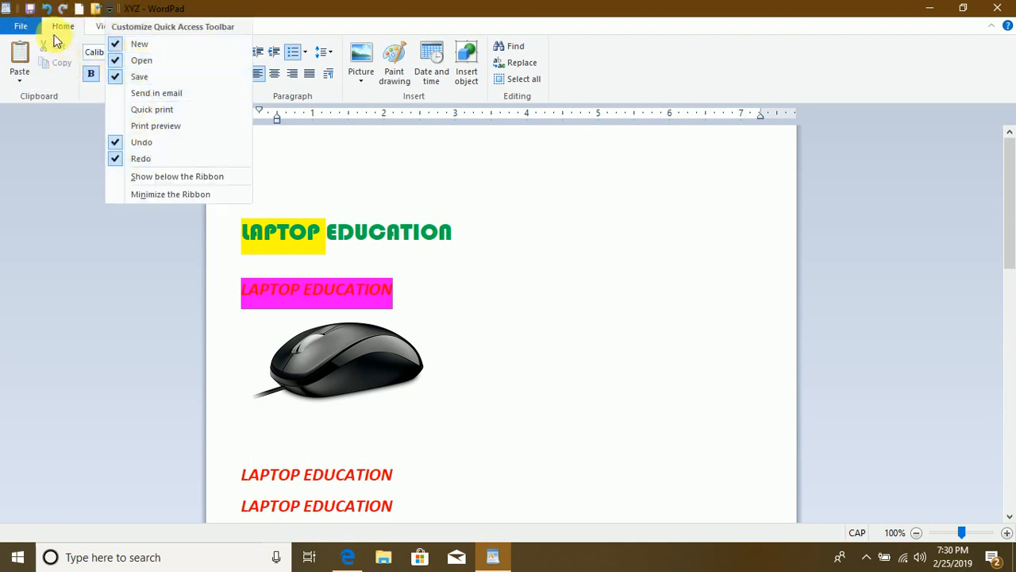
left_click(21, 27)
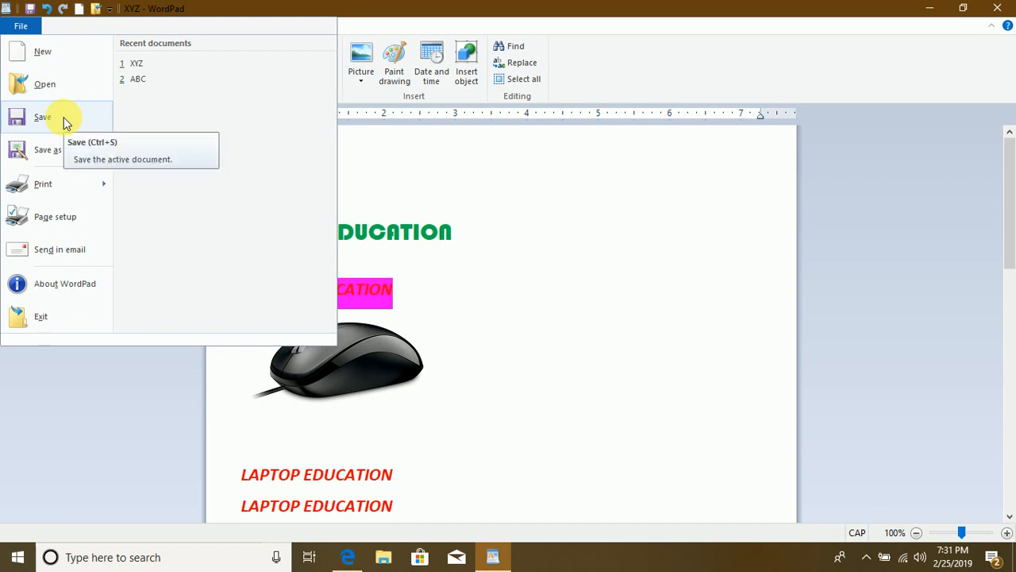
mouse_move(66, 156)
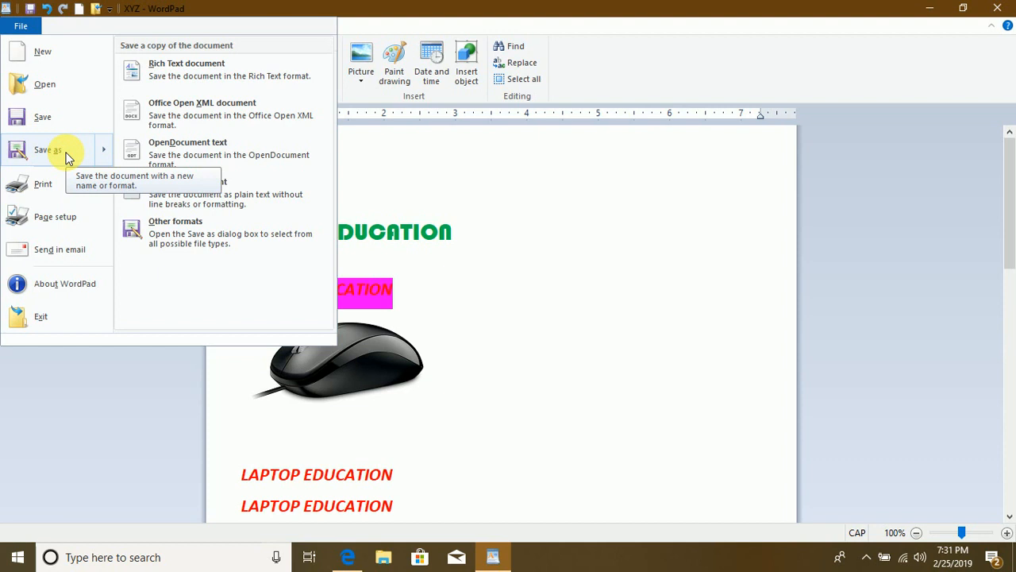
mouse_move(65, 183)
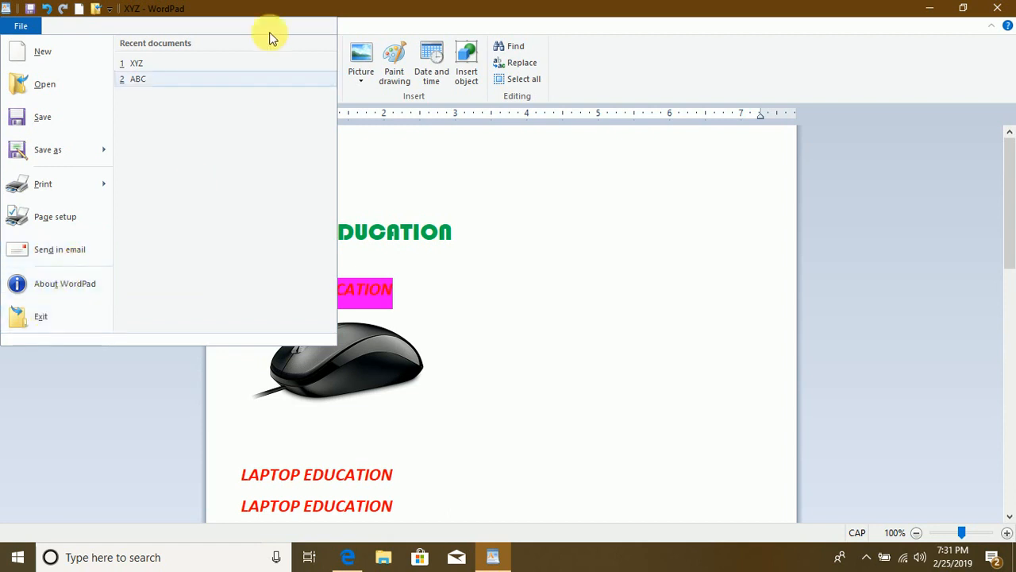
left_click(266, 7)
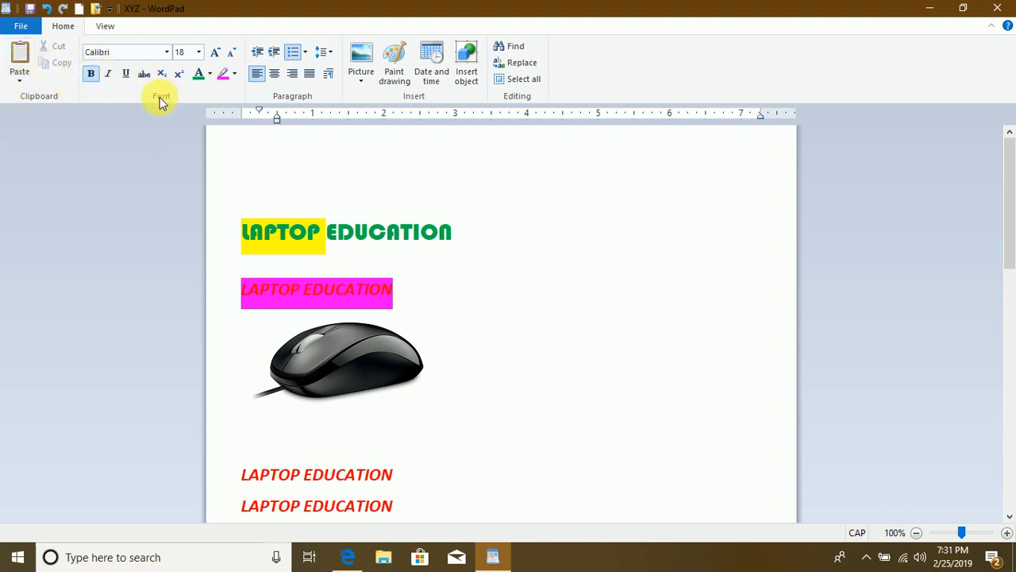
- Look over the available fonts and sizes, and grow the font size at the end of the lettered item DFGDFGDFG to 22
left_click(166, 51)
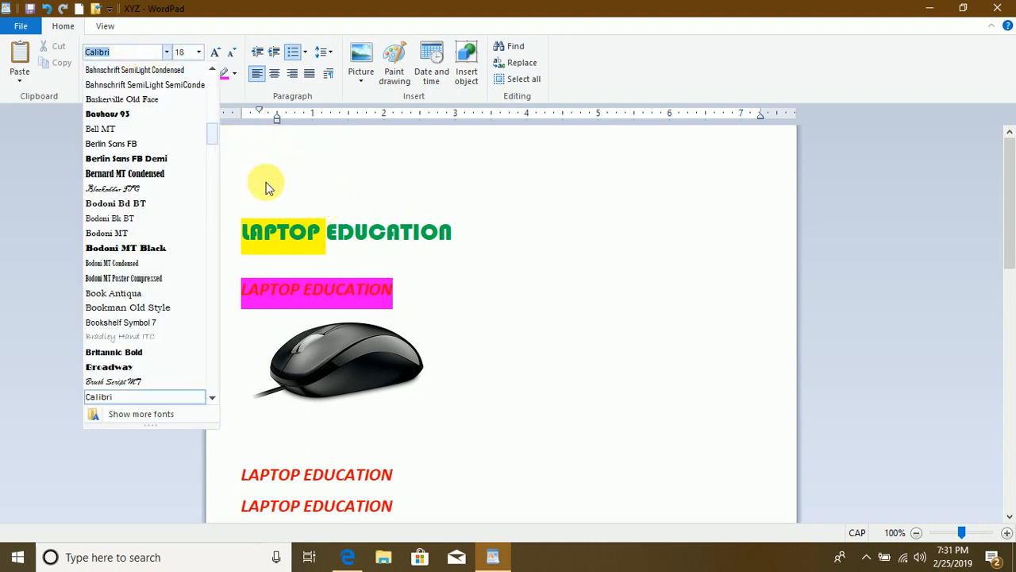
left_click(184, 47)
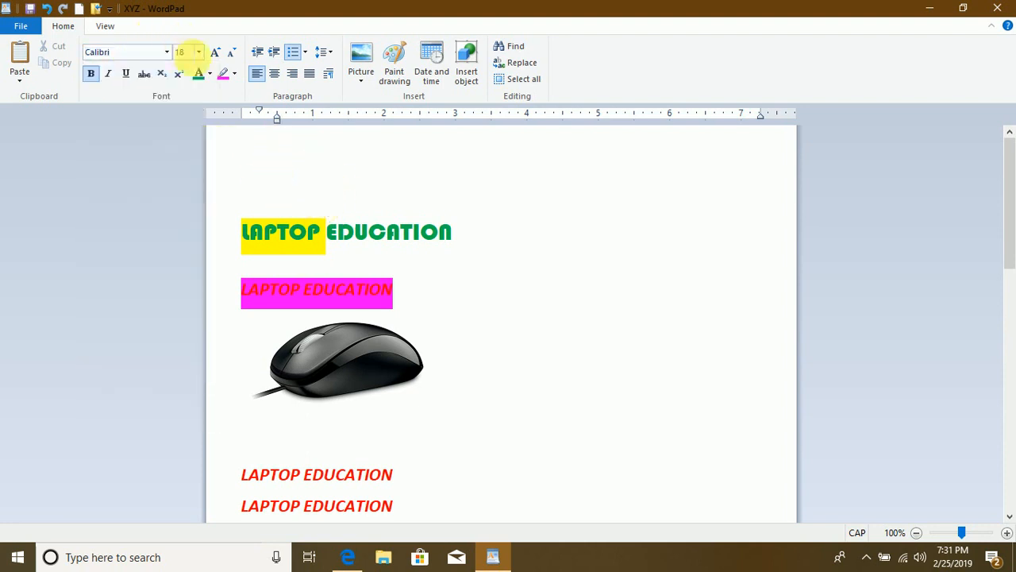
left_click(199, 55)
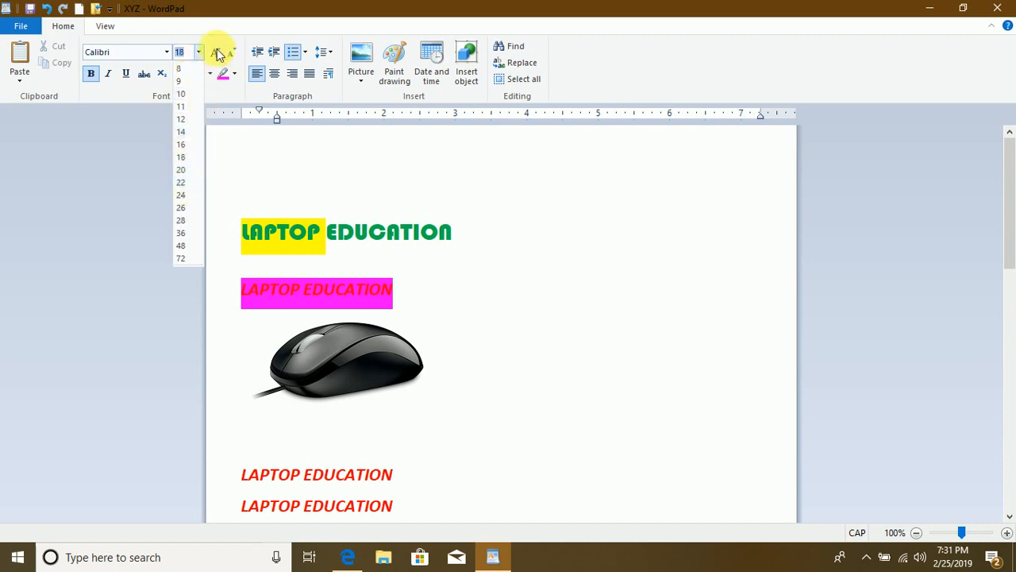
left_click(218, 53)
left_click(218, 53)
left_click(218, 53)
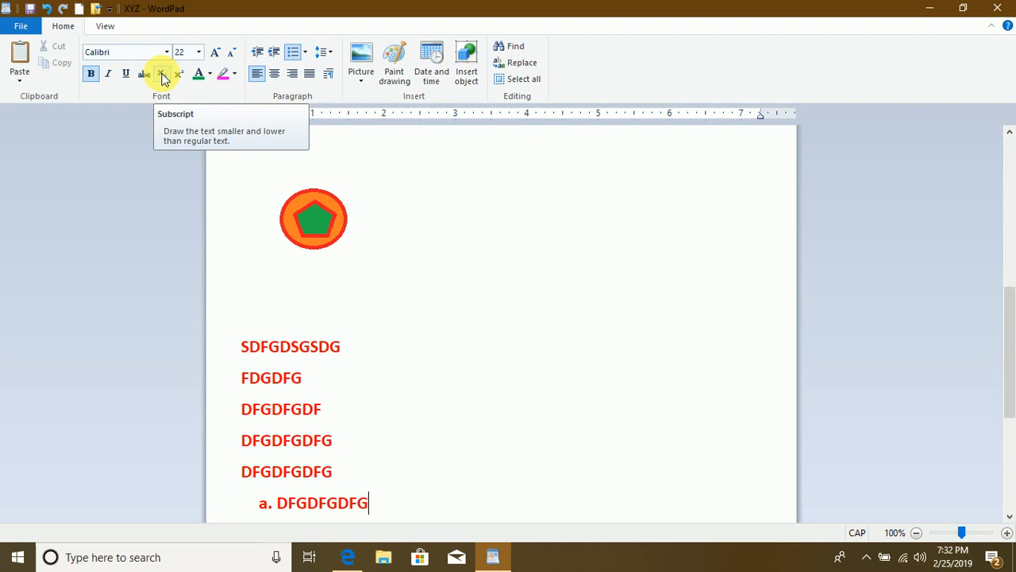
- Look over the text colours, list styles and line spacing options without choosing a new one
left_click(210, 74)
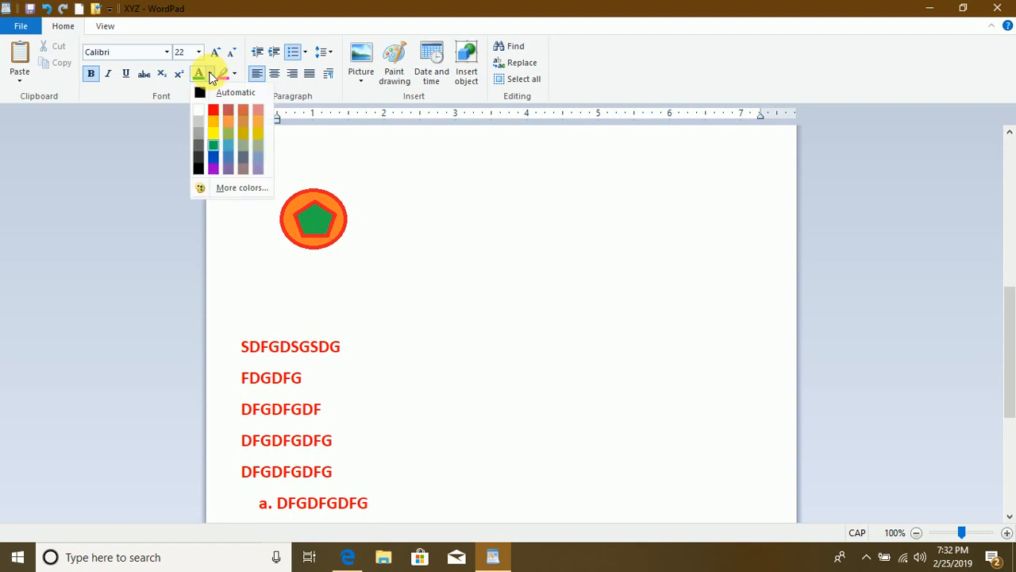
left_click(167, 122)
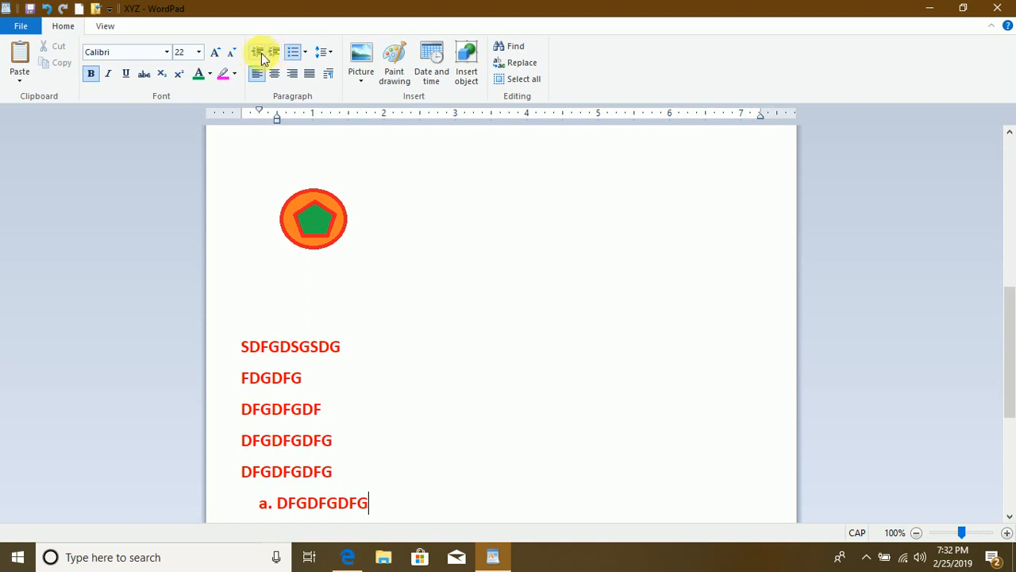
left_click(304, 53)
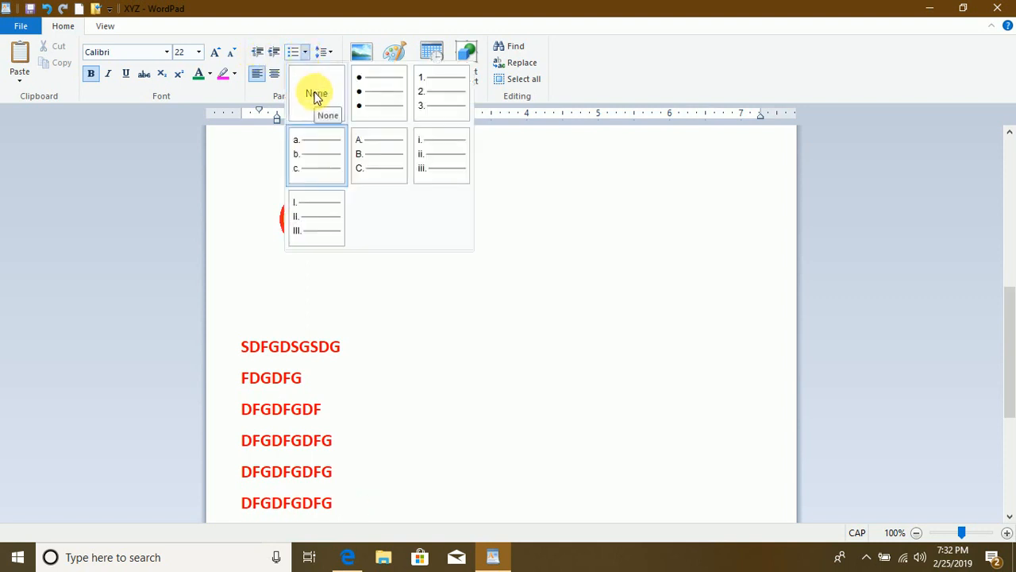
left_click(253, 189)
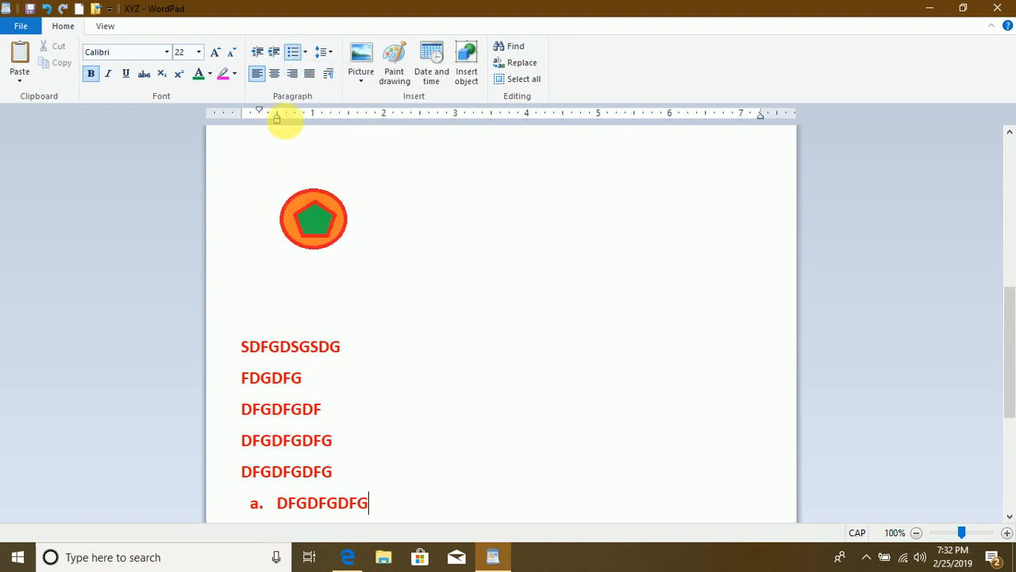
left_click(323, 51)
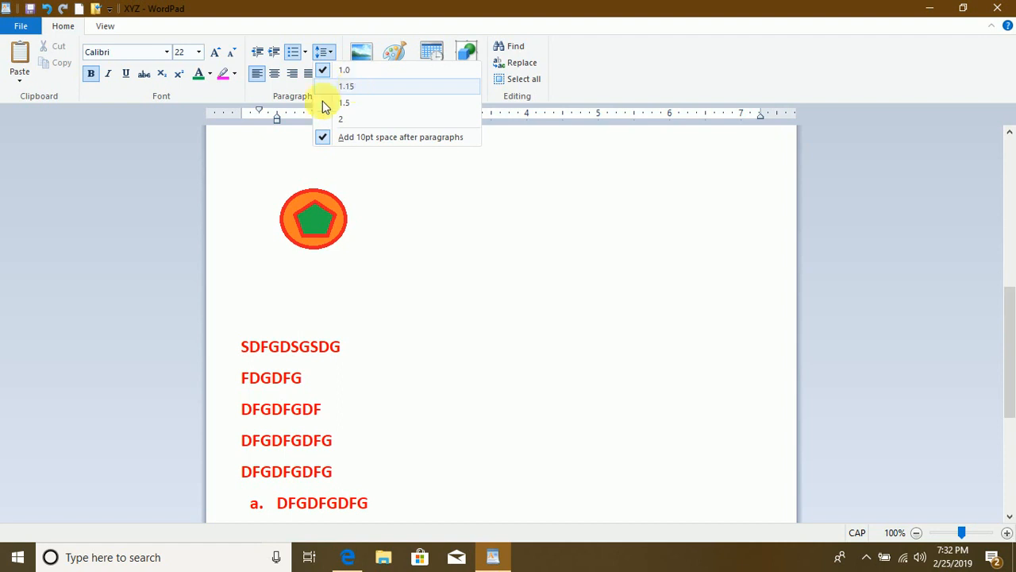
left_click(259, 149)
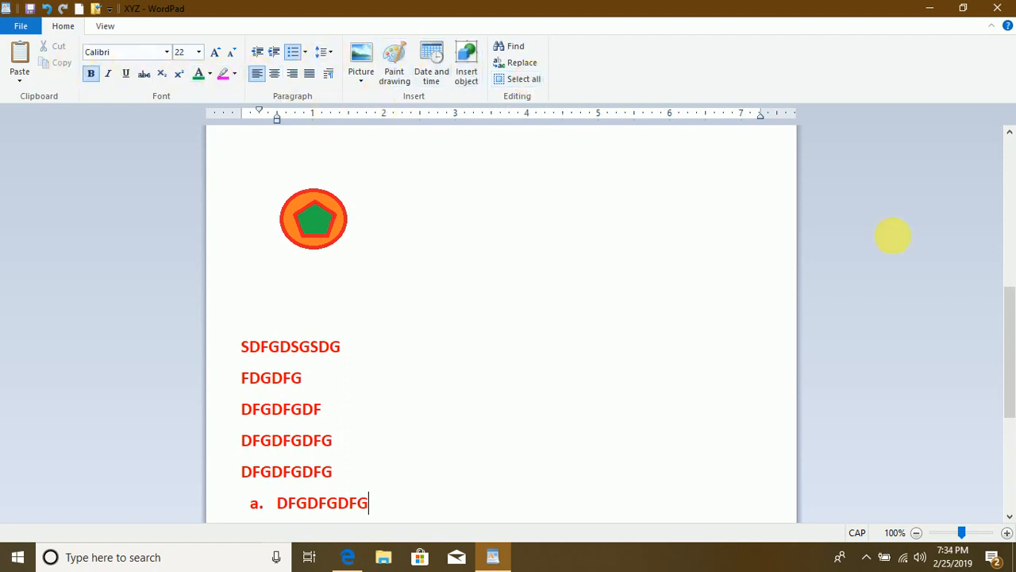
left_click_drag(1009, 302, 1001, 340)
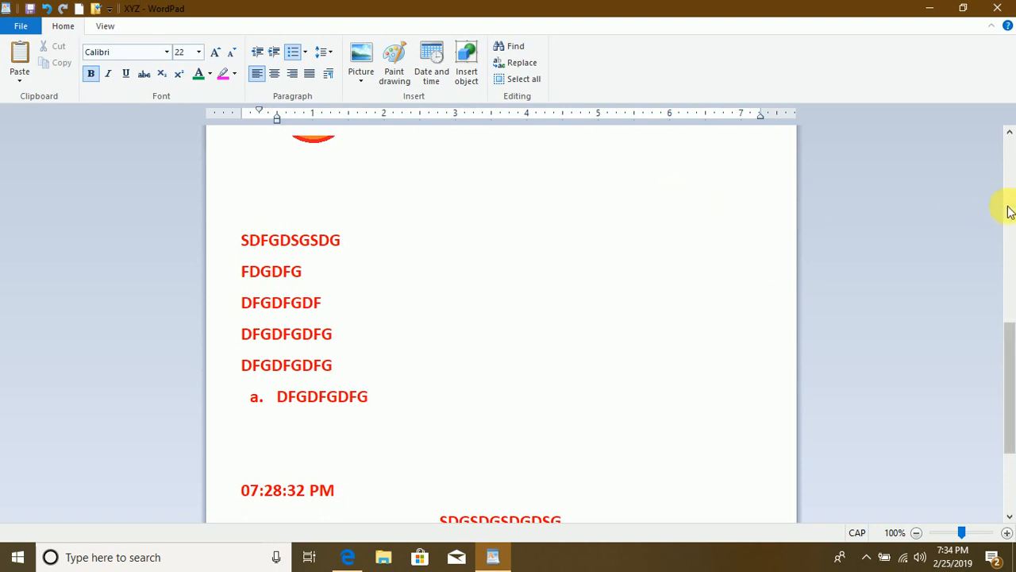
scroll(1012, 204, "up", 3)
left_click_drag(1011, 264, 1009, 140)
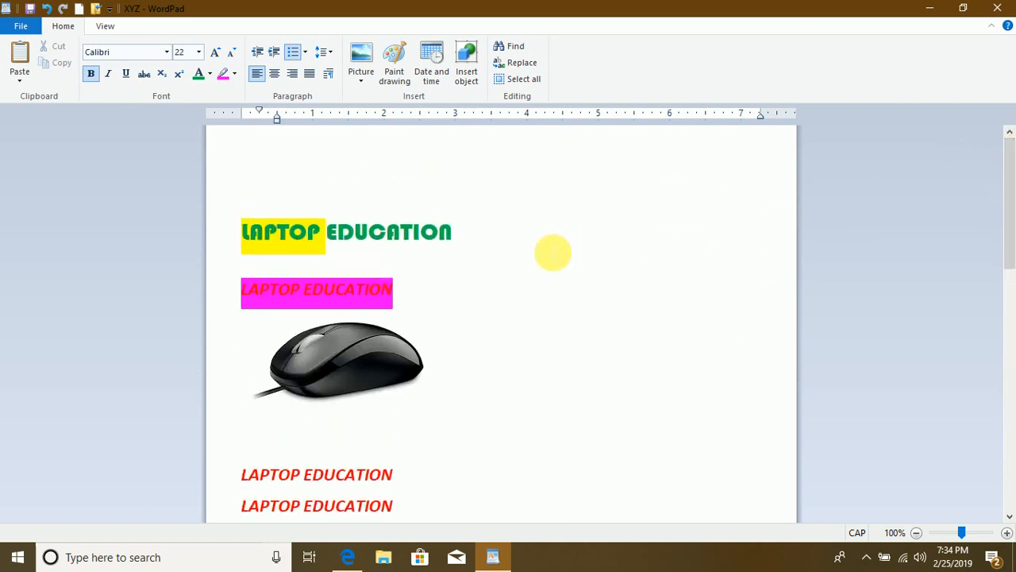